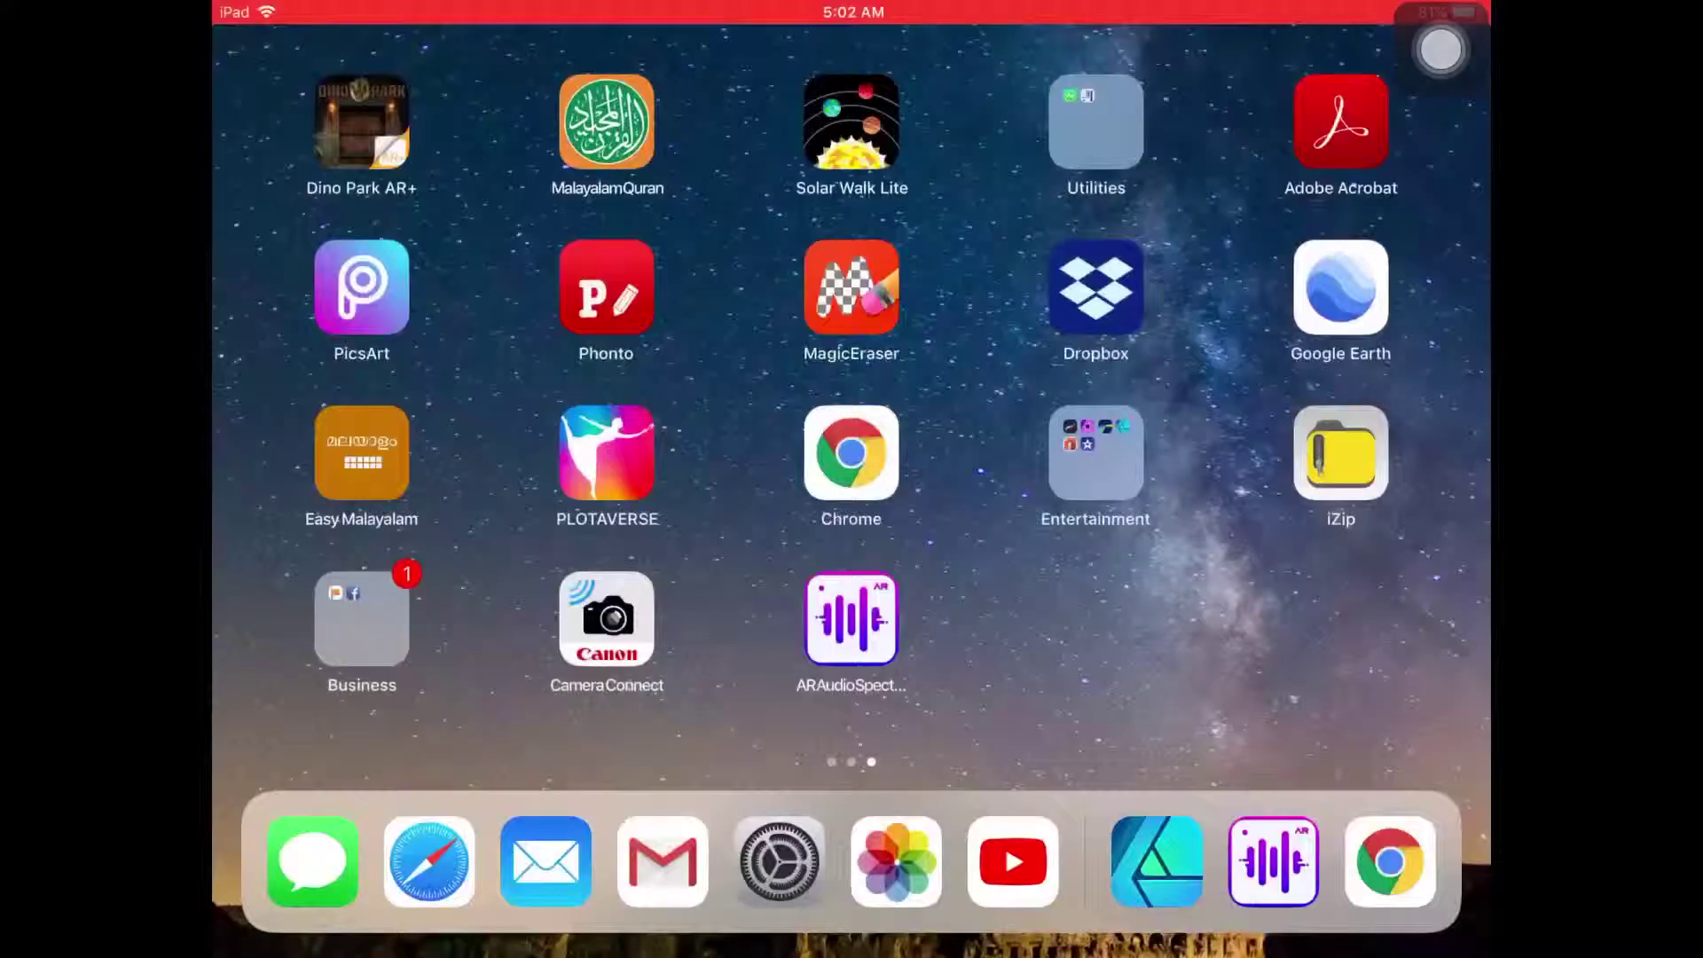
- Launch Affinity Designer from the Entertainment folder on the iPad Home Screen
left_click(1096, 453)
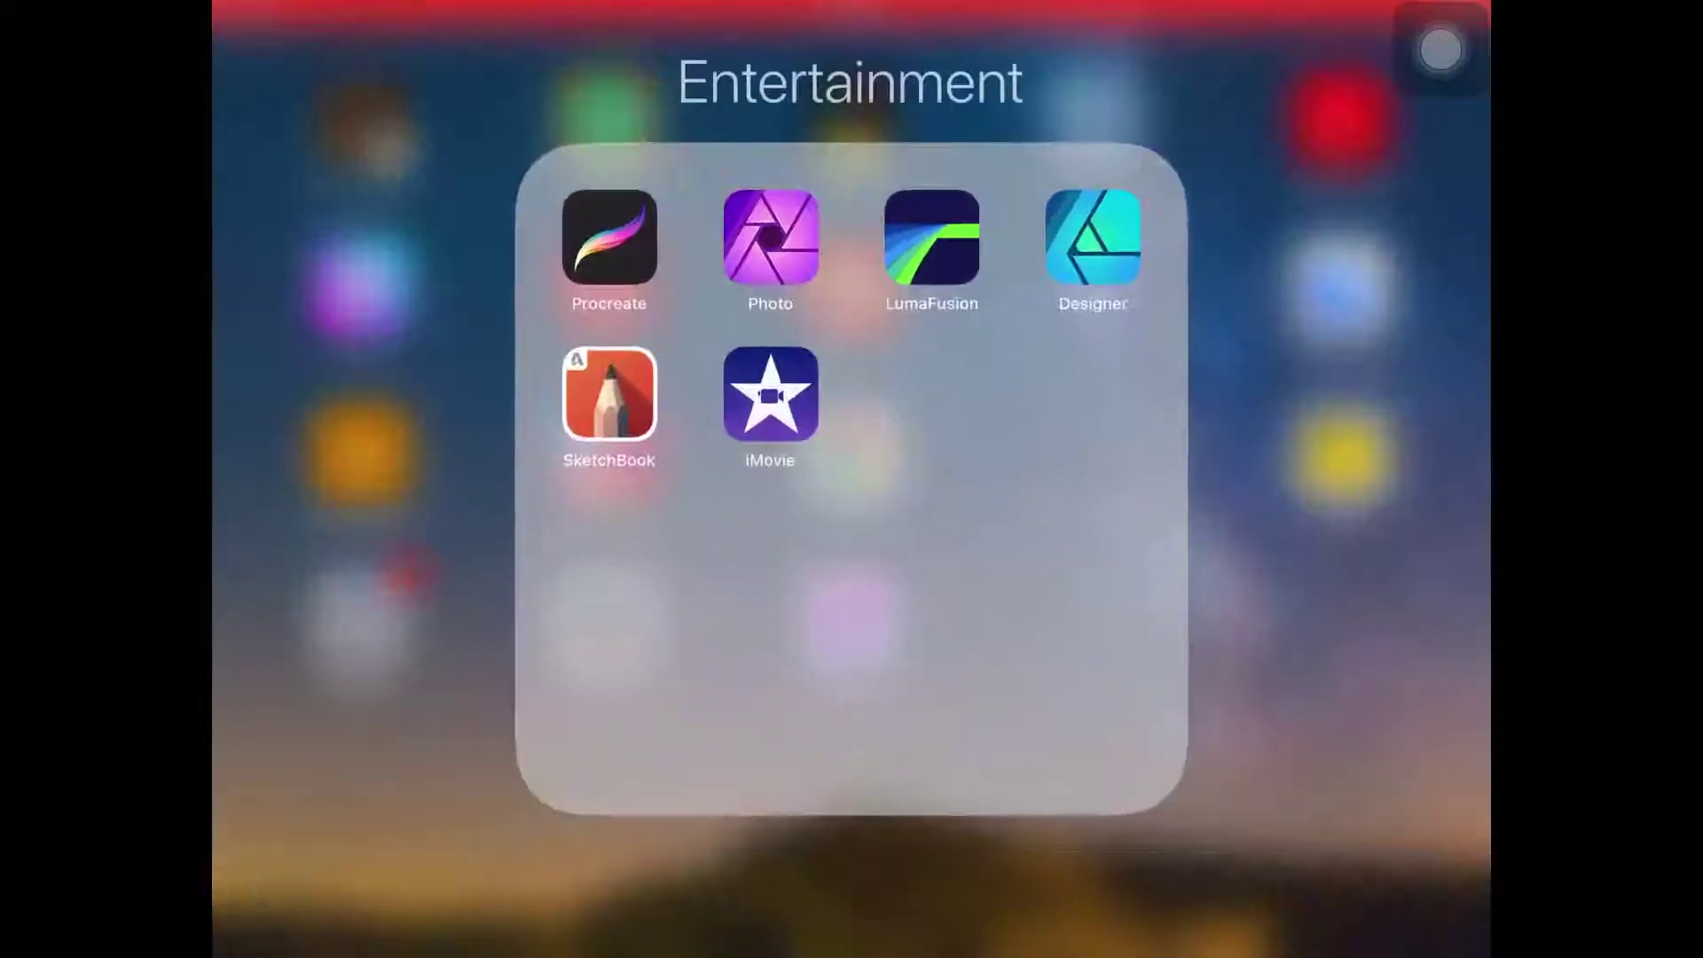
left_click(1094, 236)
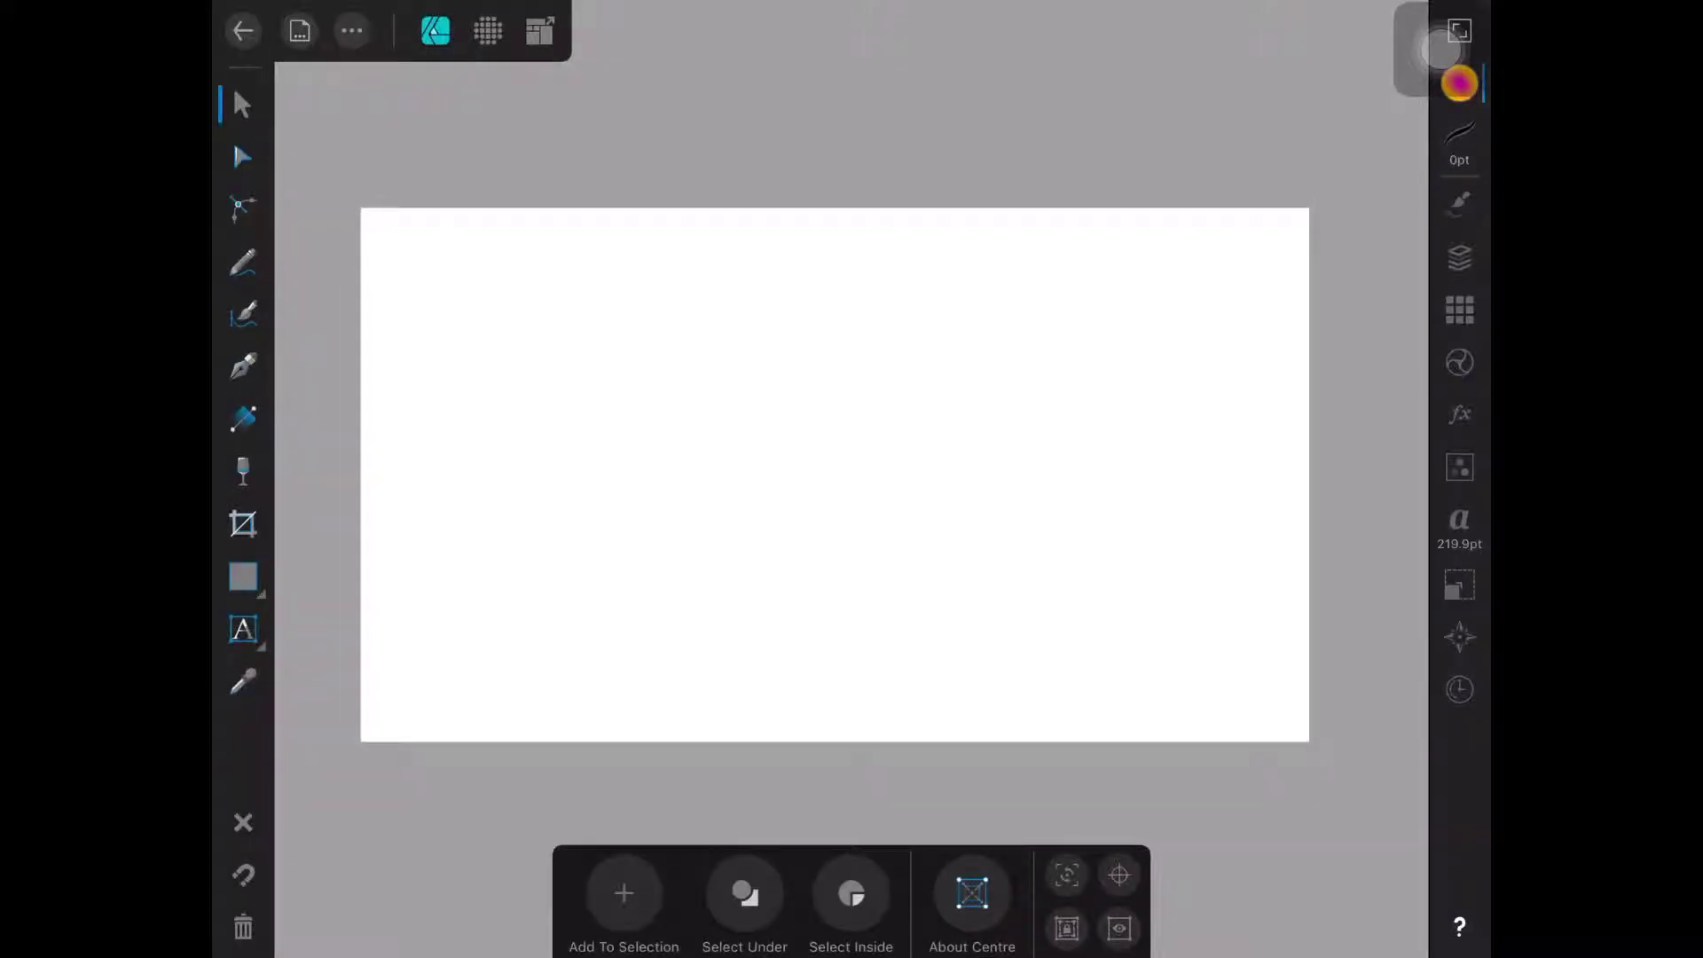
- Place 'Affinity' as artistic text on the page and pan it into view
left_click(243, 629)
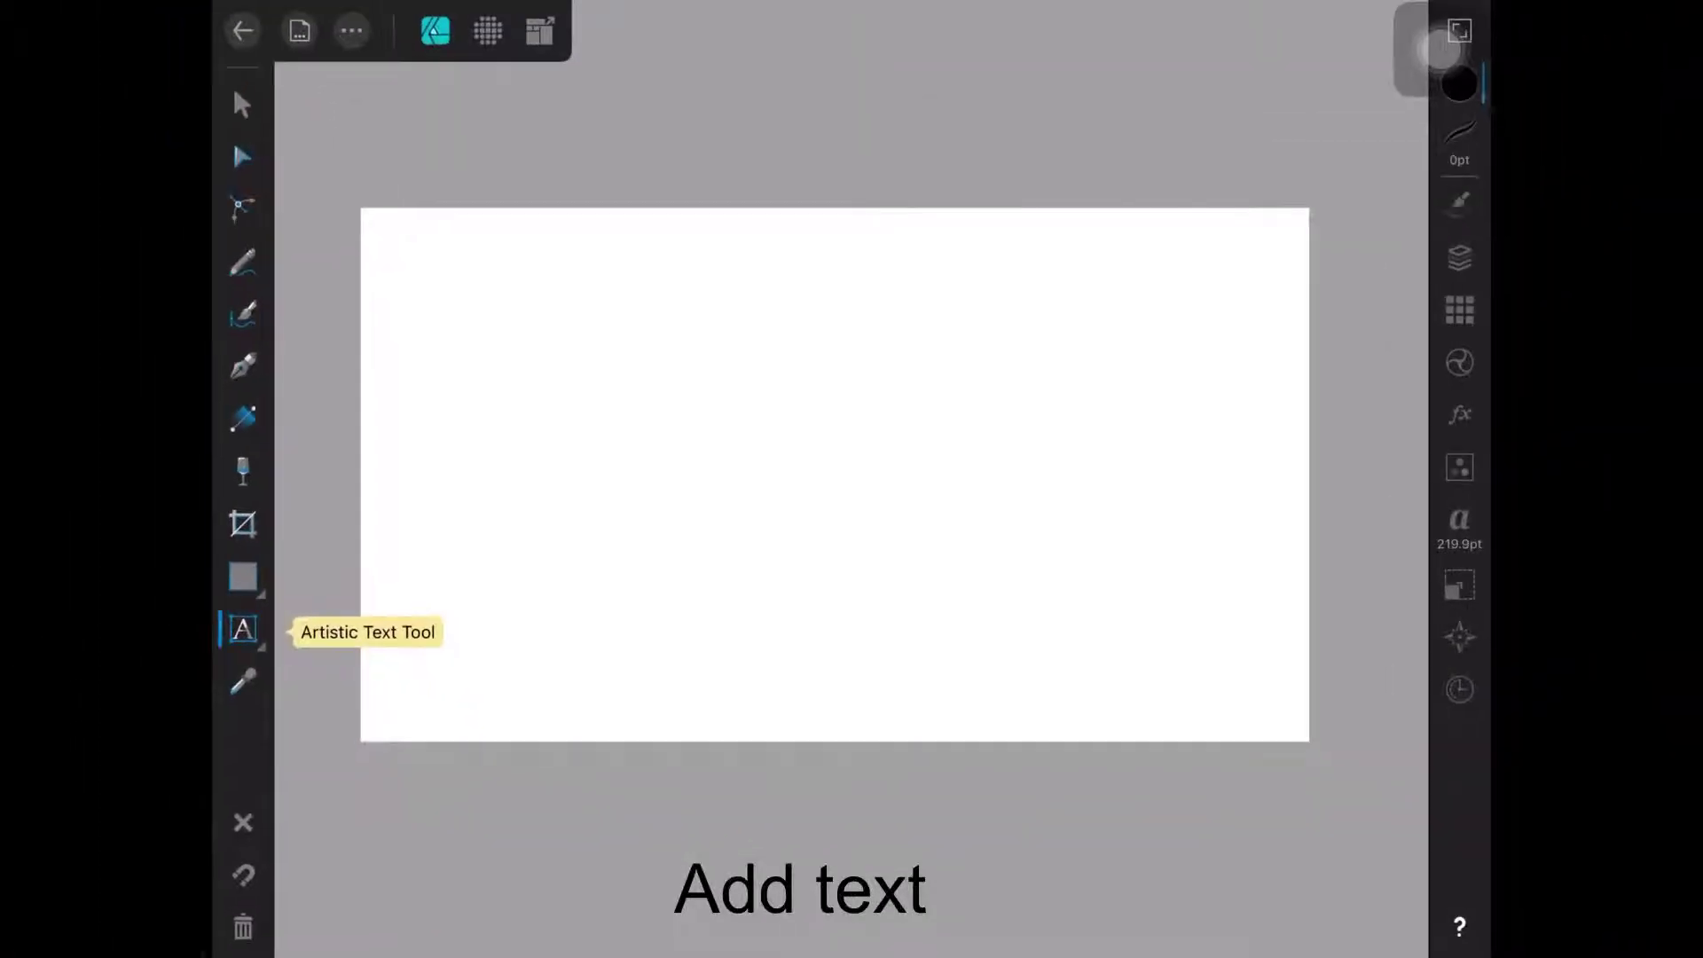
left_click(507, 417)
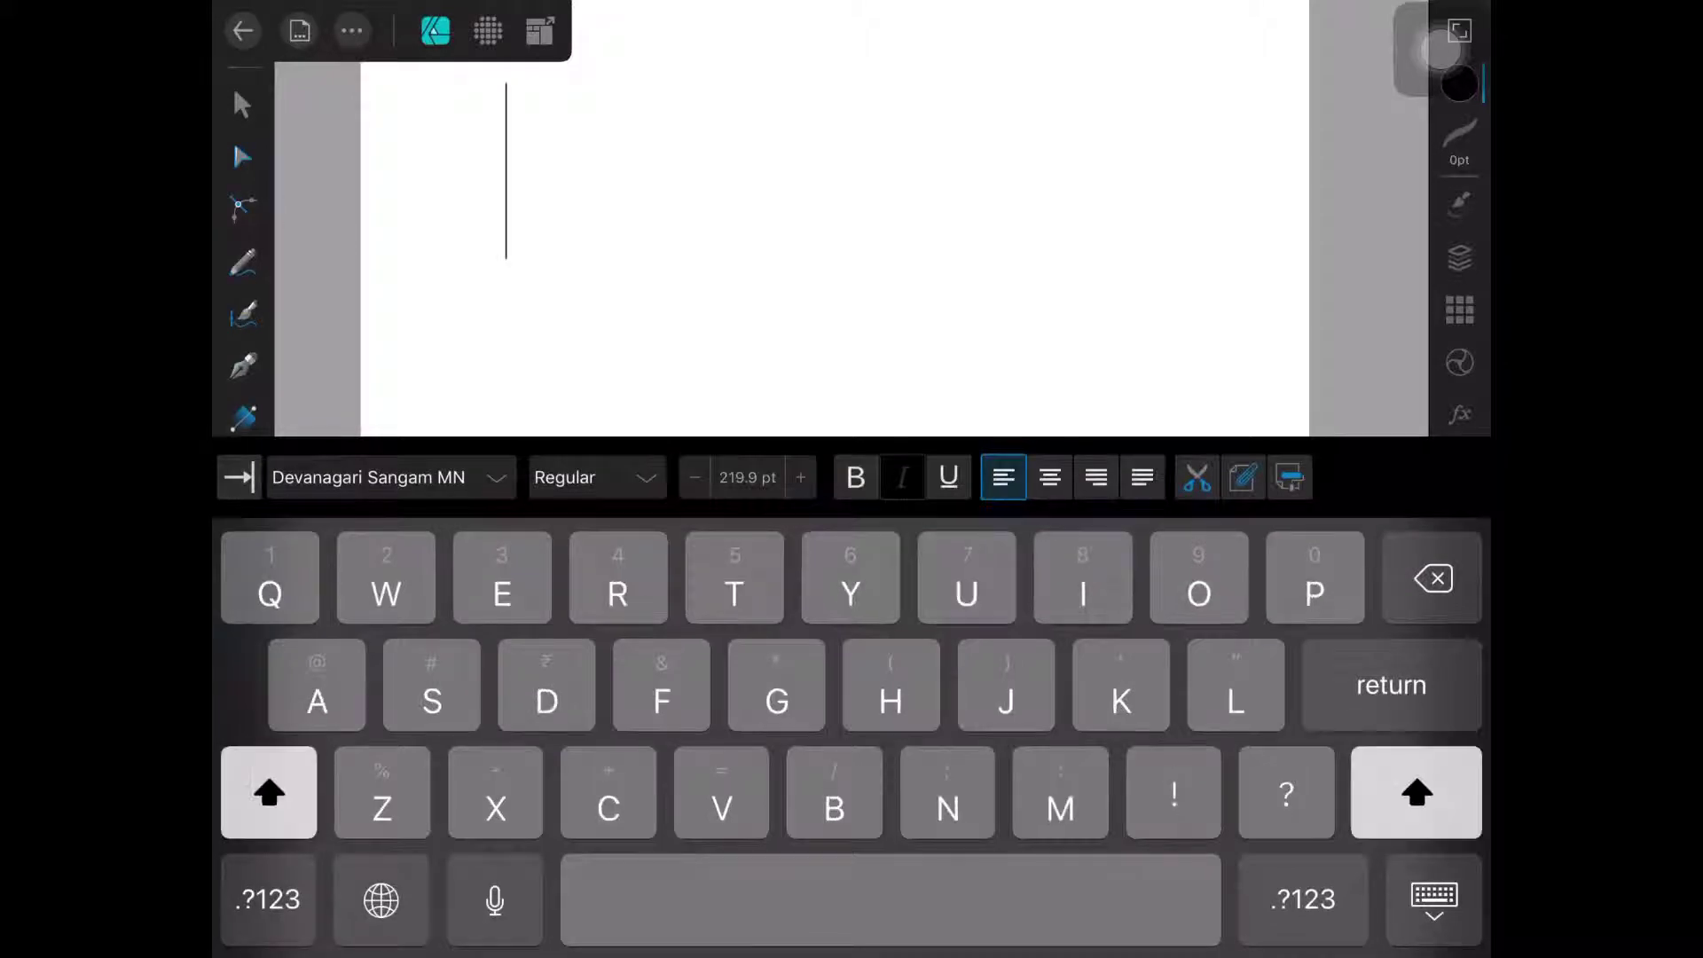
type("Affi")
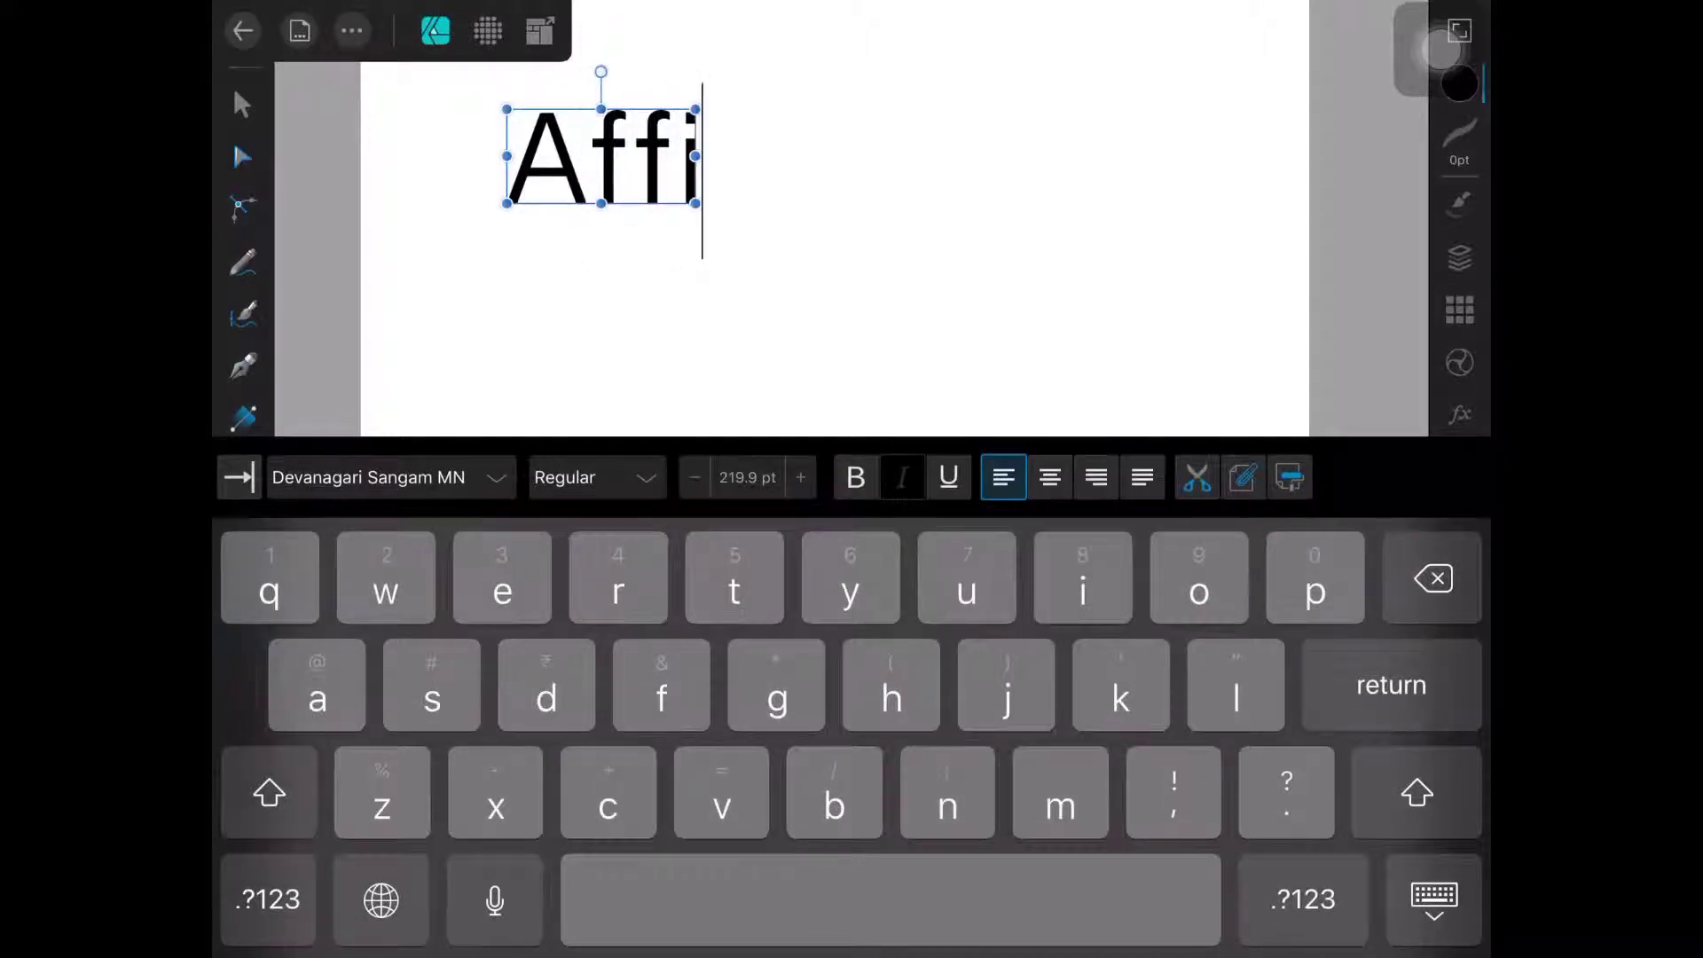
type("nity")
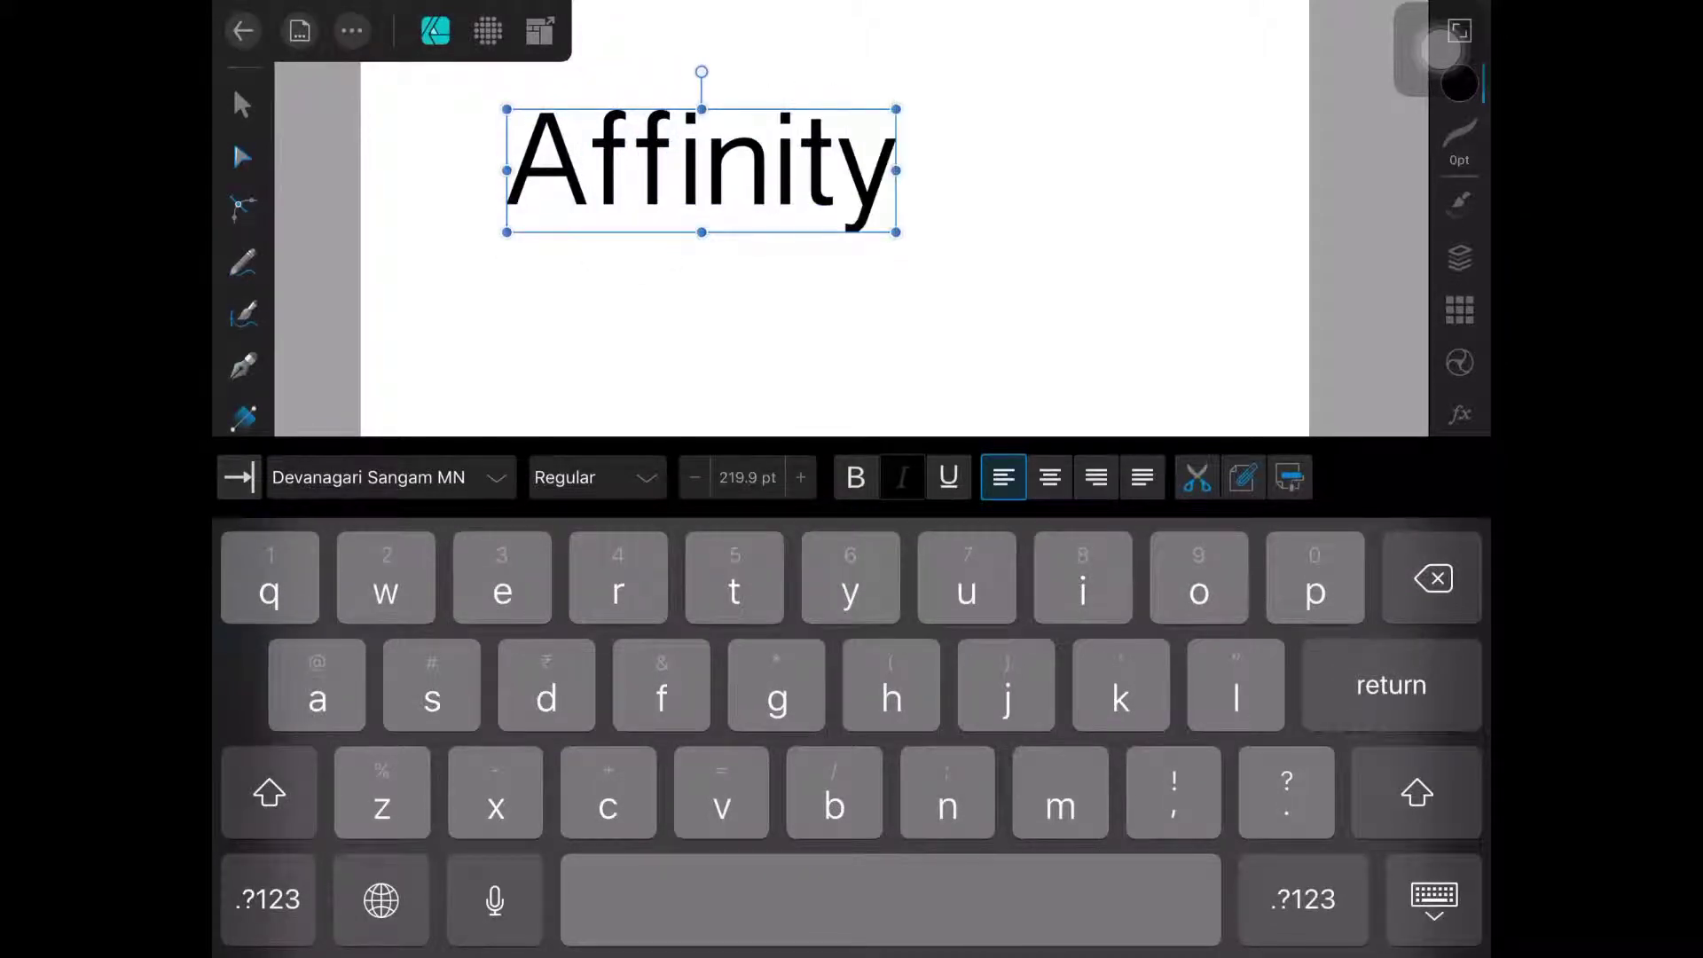
left_click(242, 104)
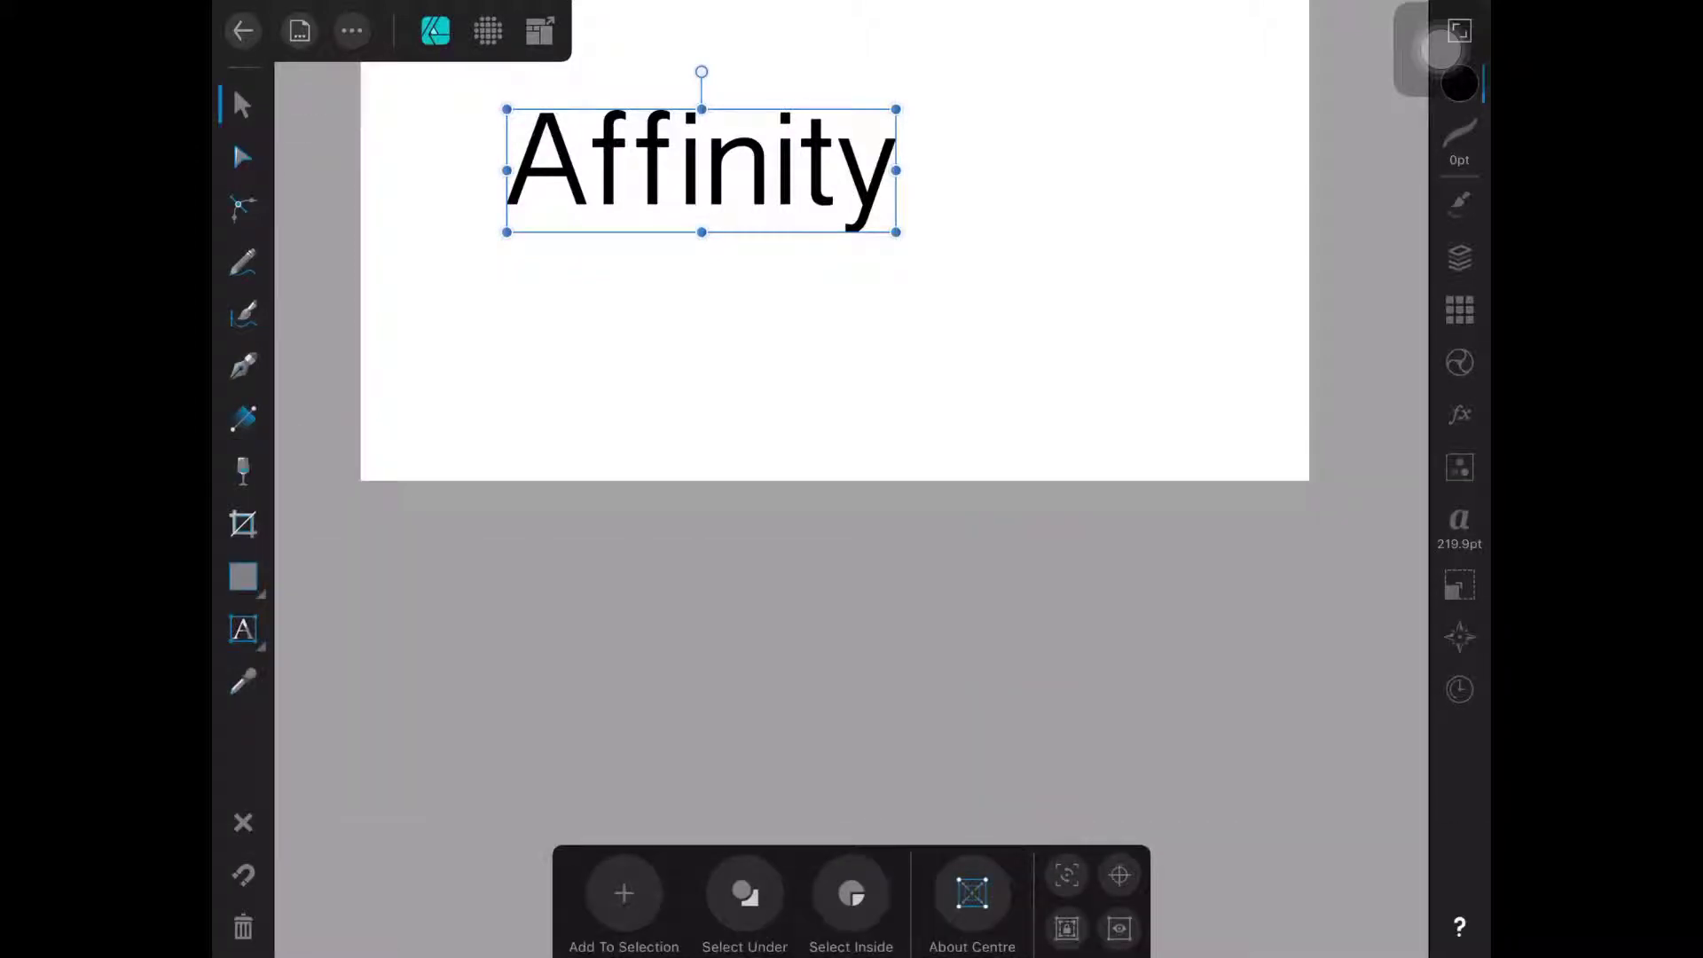
mouse_move(701, 170)
left_mouse_down()
mouse_move(675, 290)
mouse_move(621, 366)
mouse_move(640, 408)
left_mouse_up()
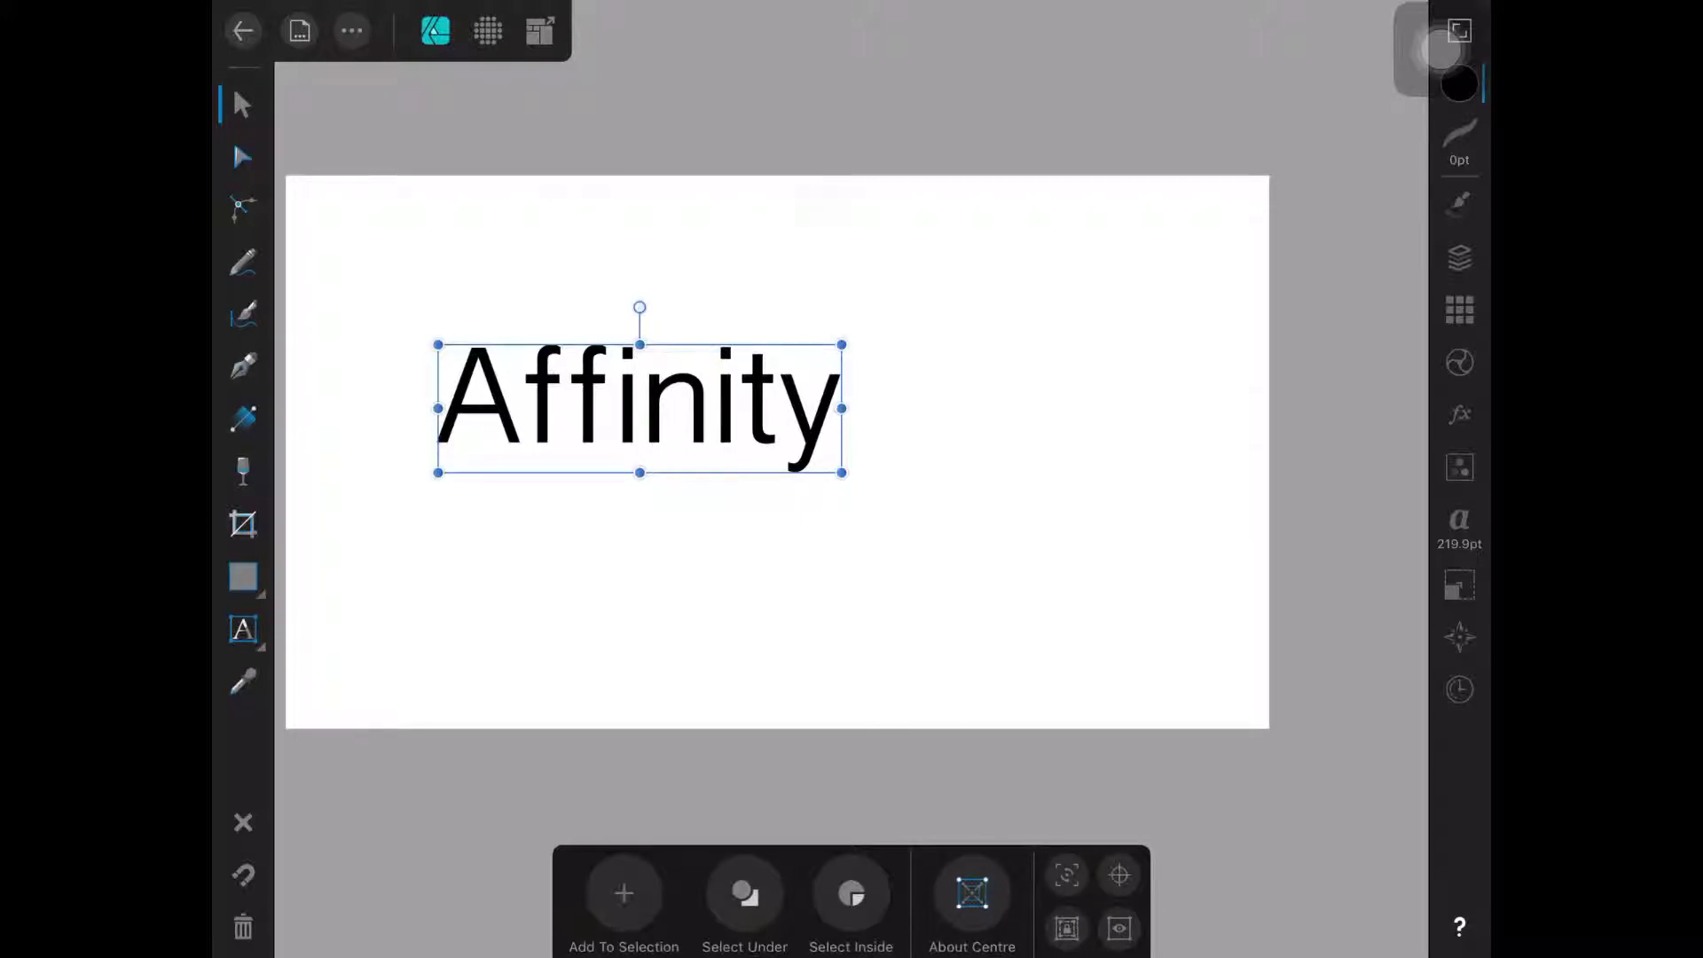
- Set the Affinity text's font to Harabara Mais Demo in the Text studio
left_click(1459, 523)
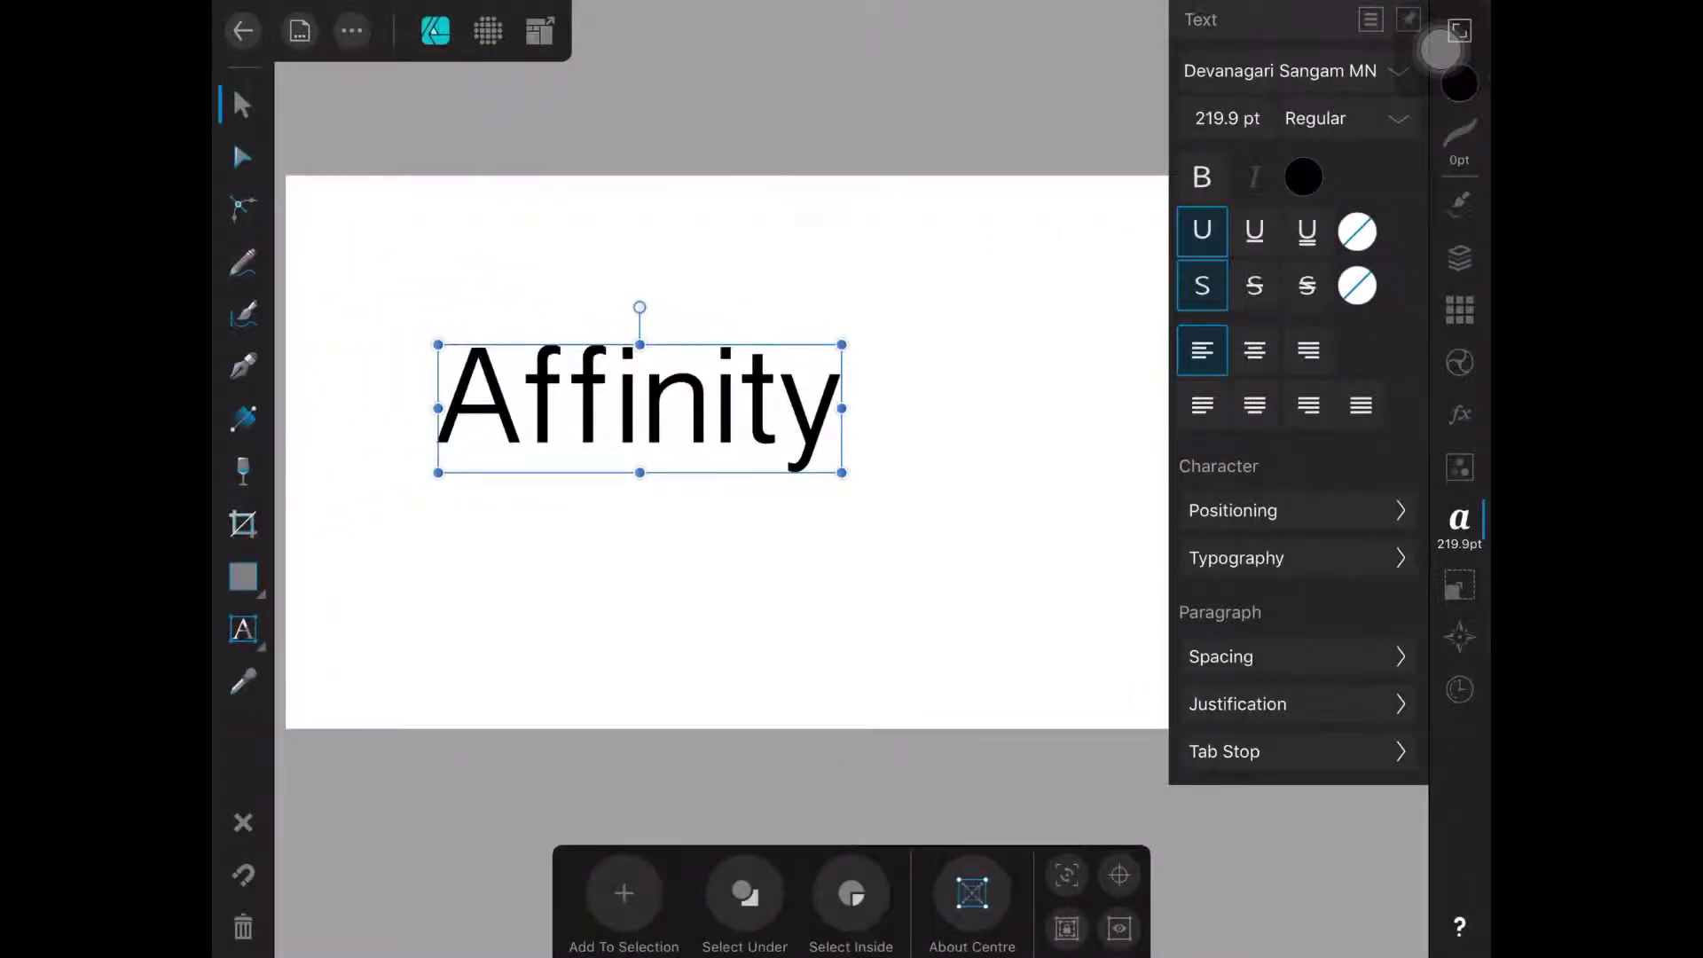
left_click(1280, 71)
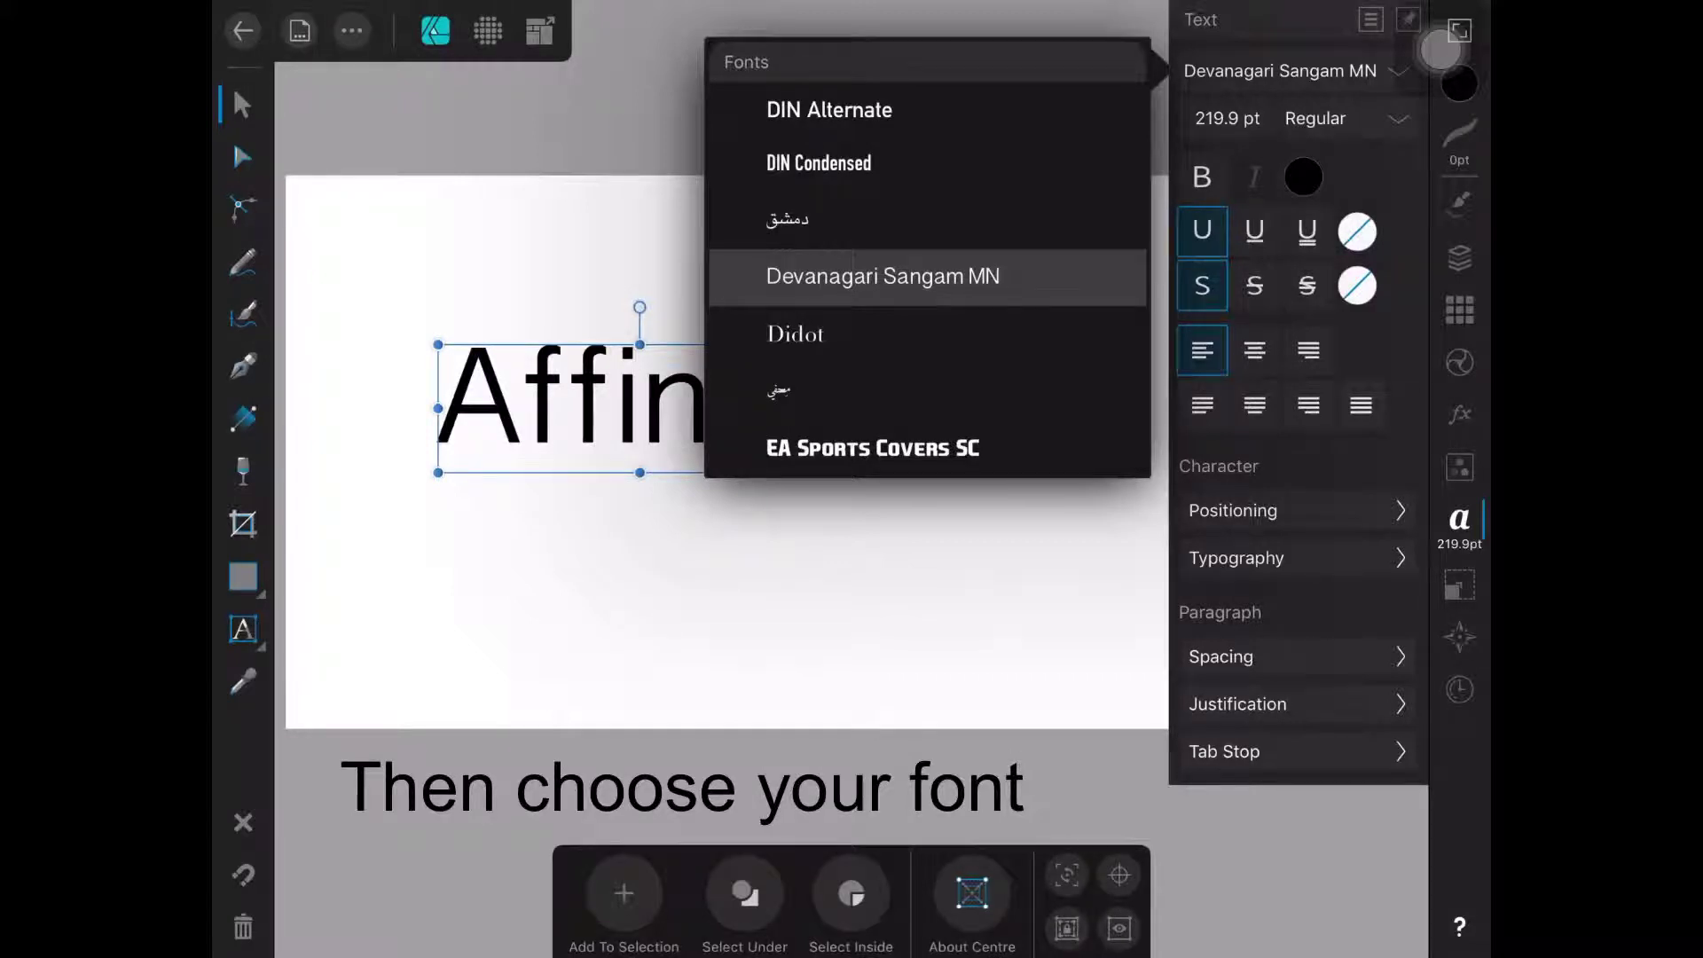
scroll(927, 266, "up", 1)
scroll(927, 266, "down", 3)
scroll(927, 266, "down", 5)
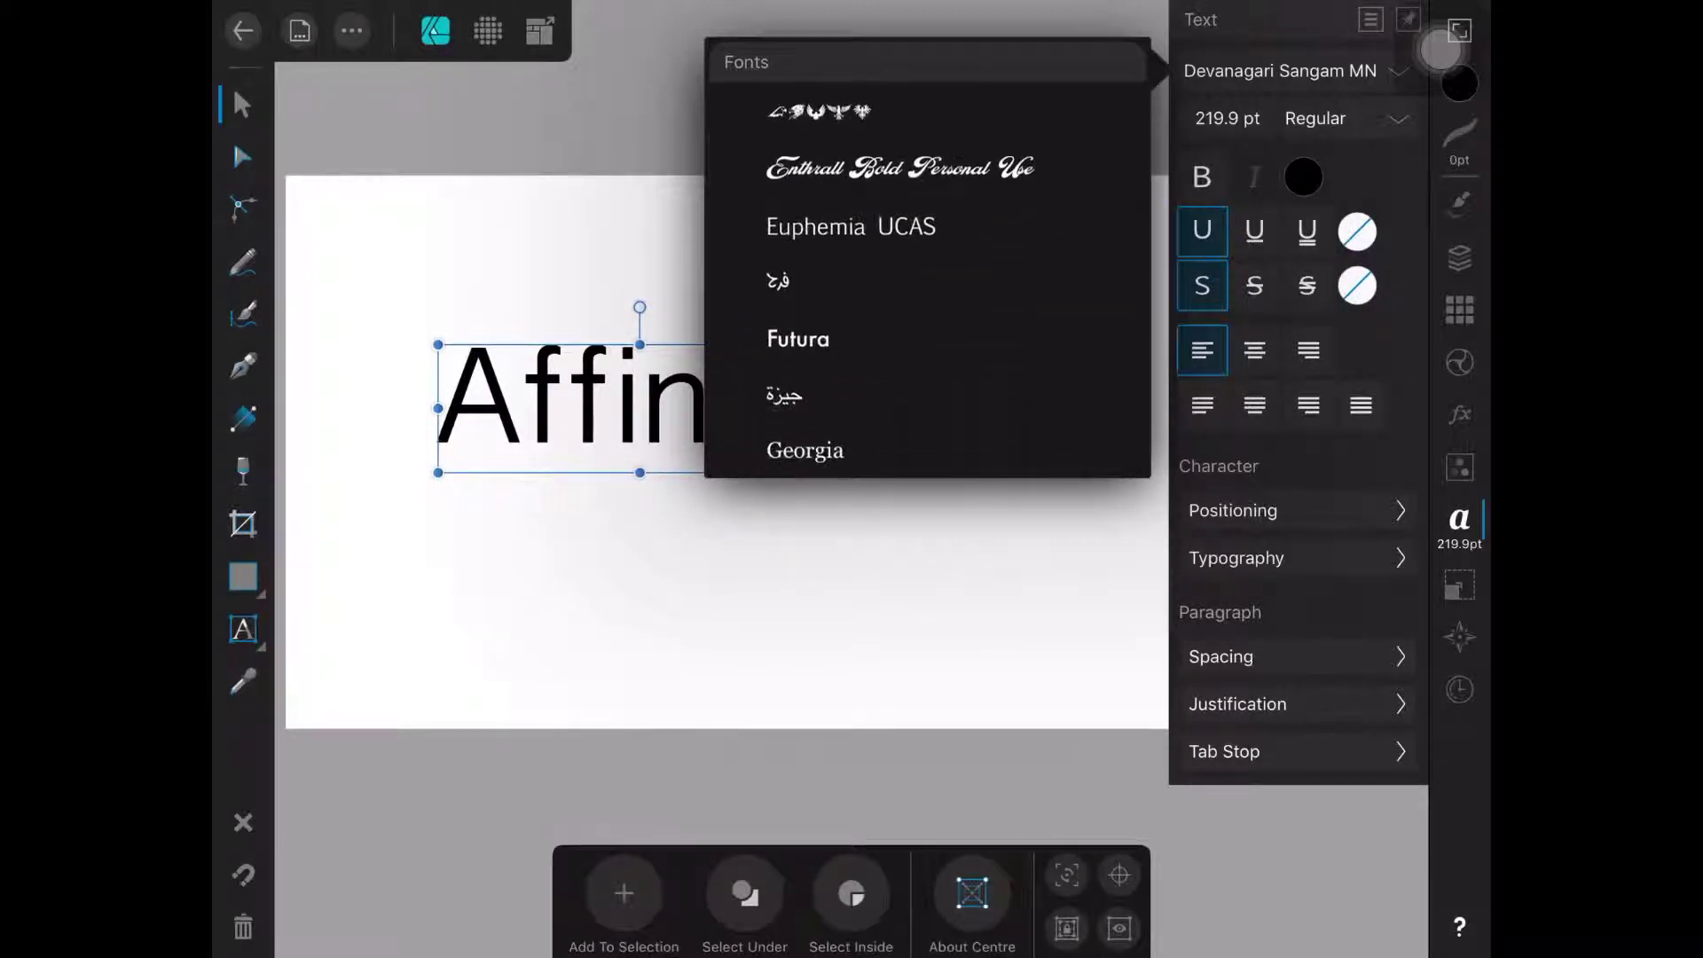
scroll(927, 266, "down", 5)
scroll(927, 267, "down", 1)
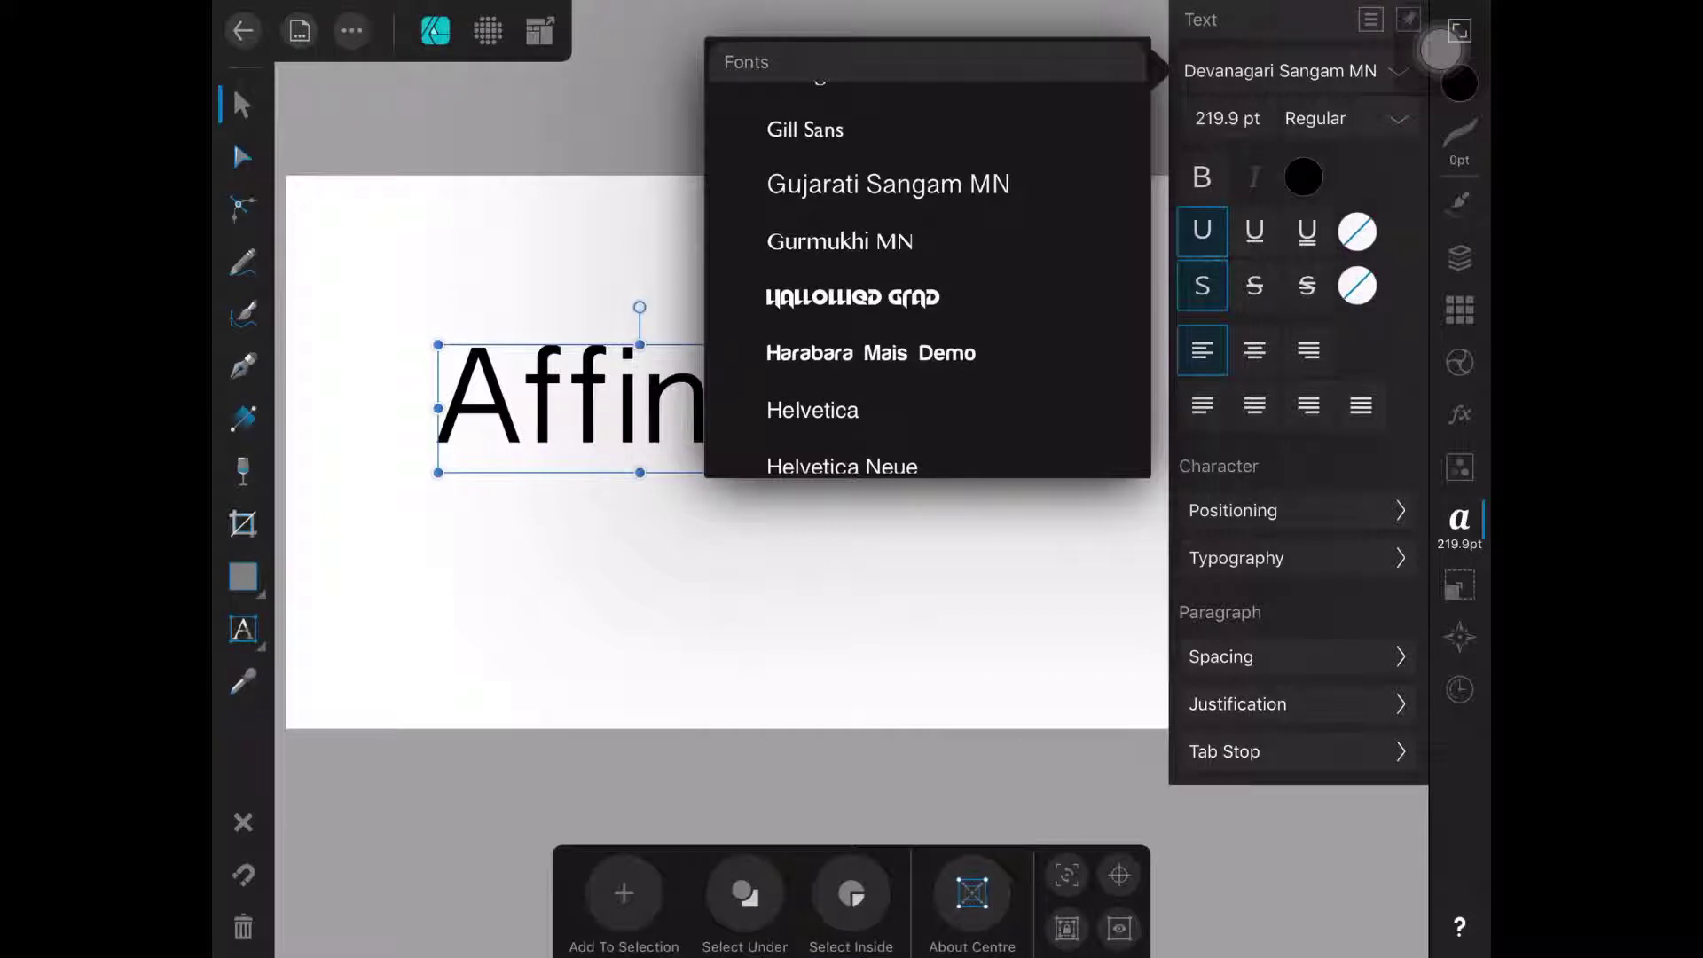
left_click(870, 353)
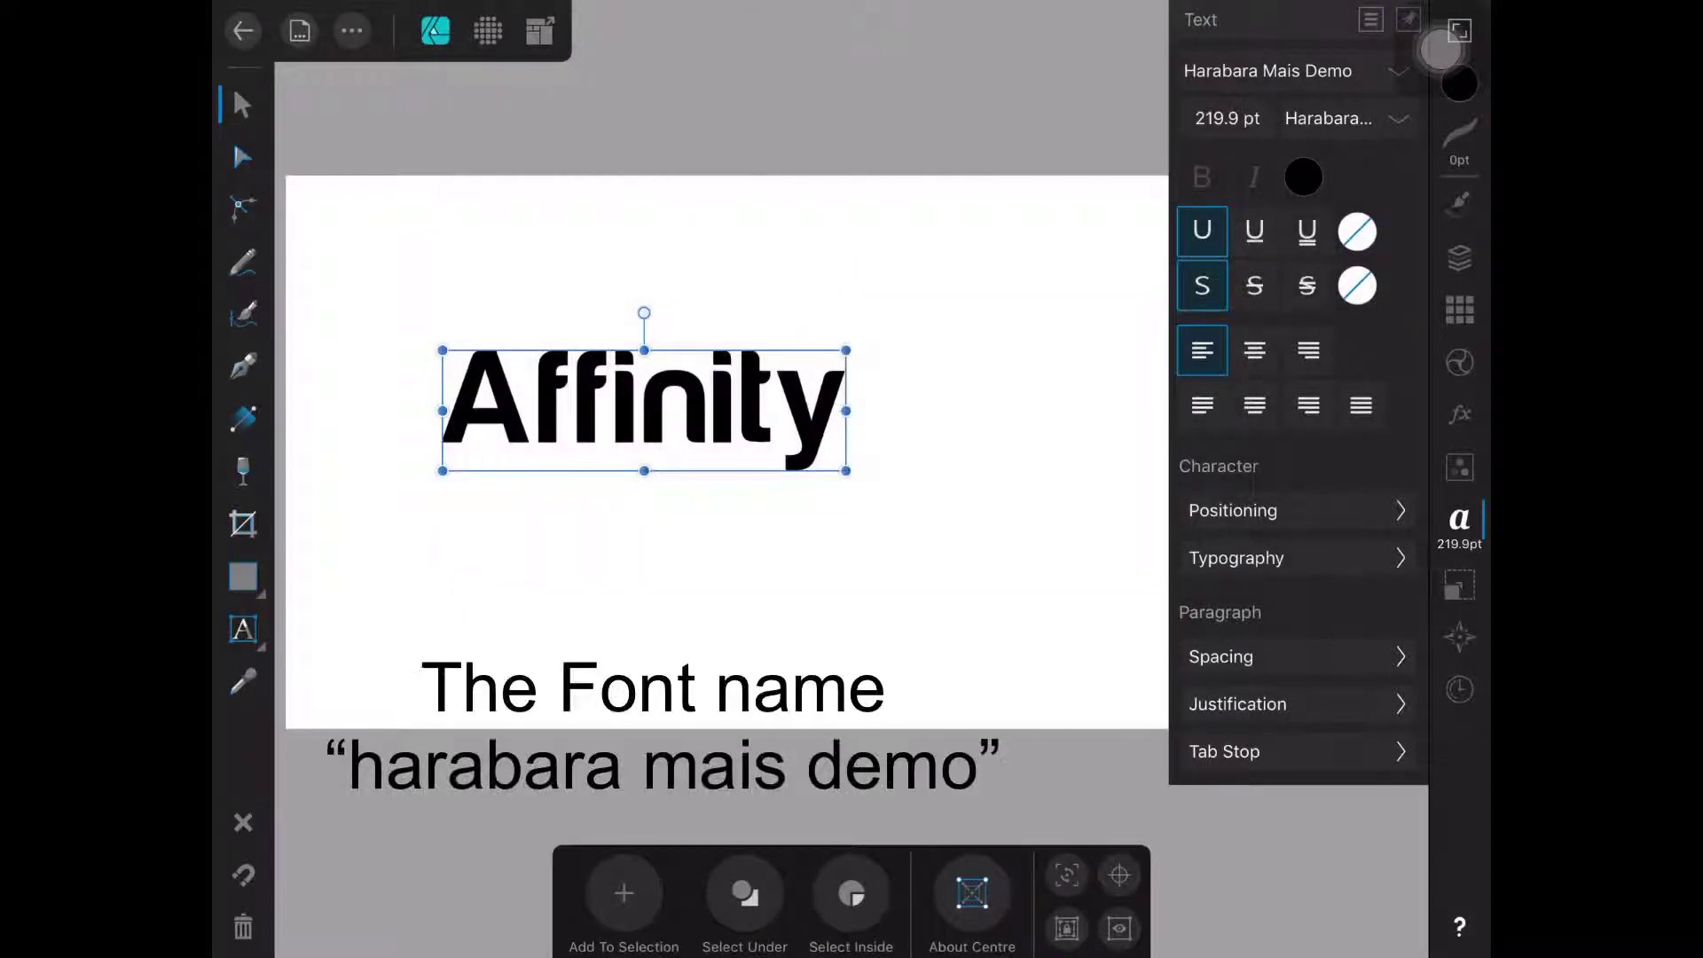
scroll(851, 444, "up", 5)
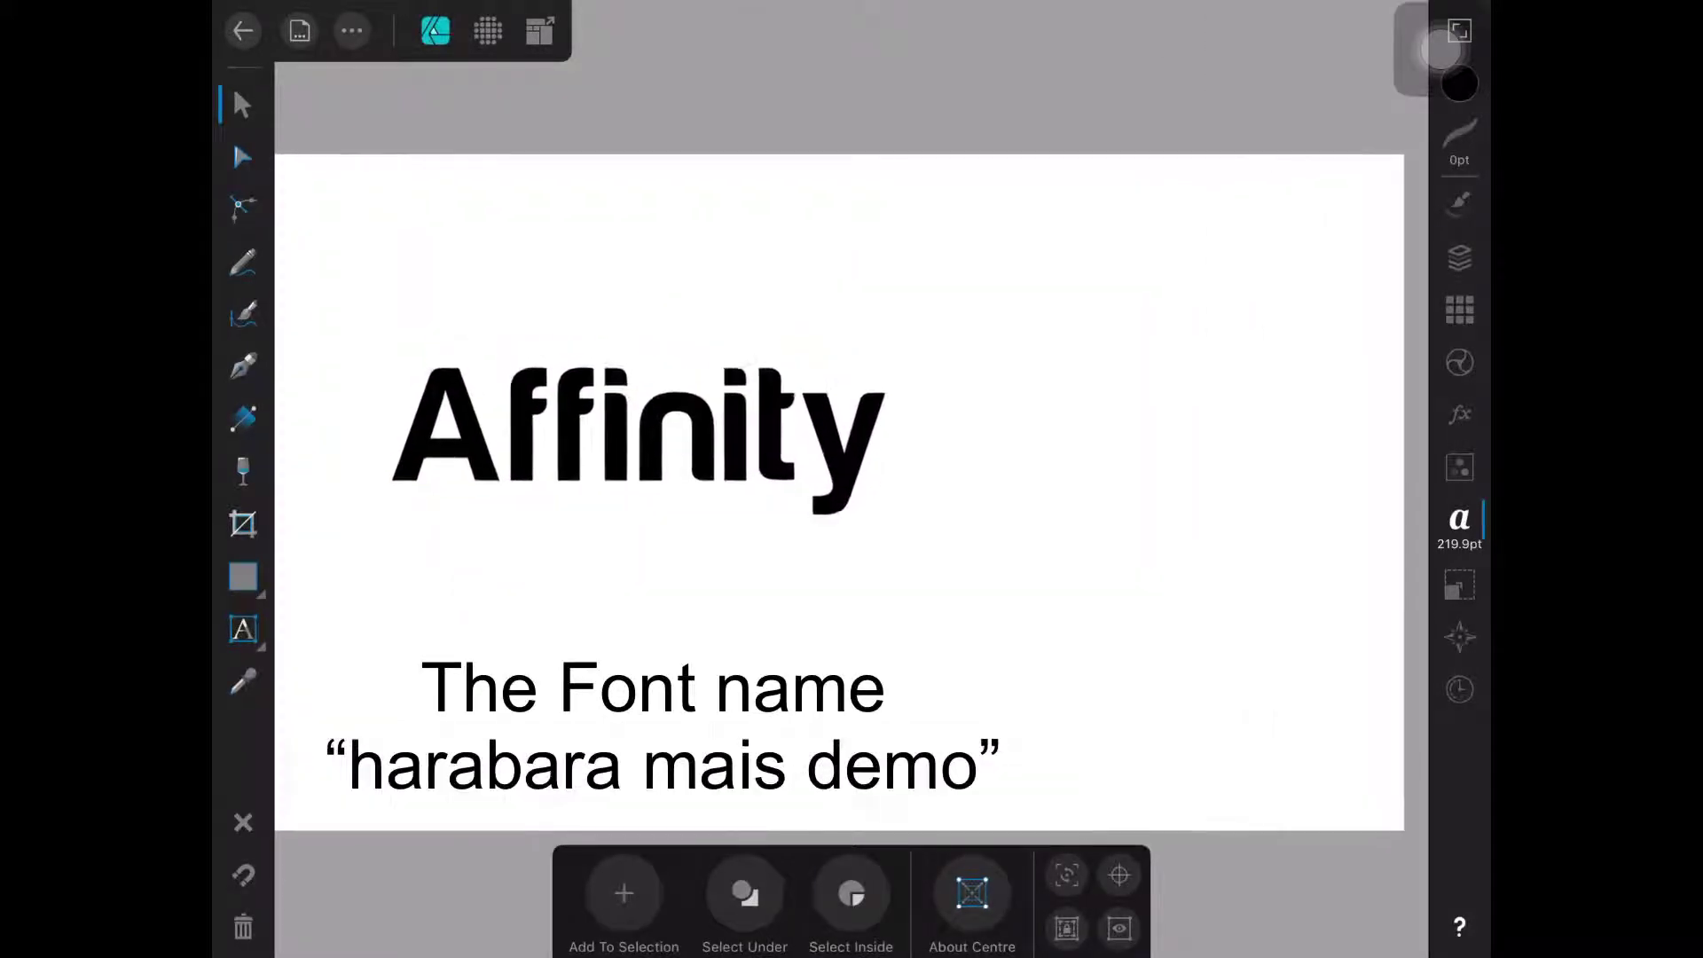
scroll(851, 443, "up", 2)
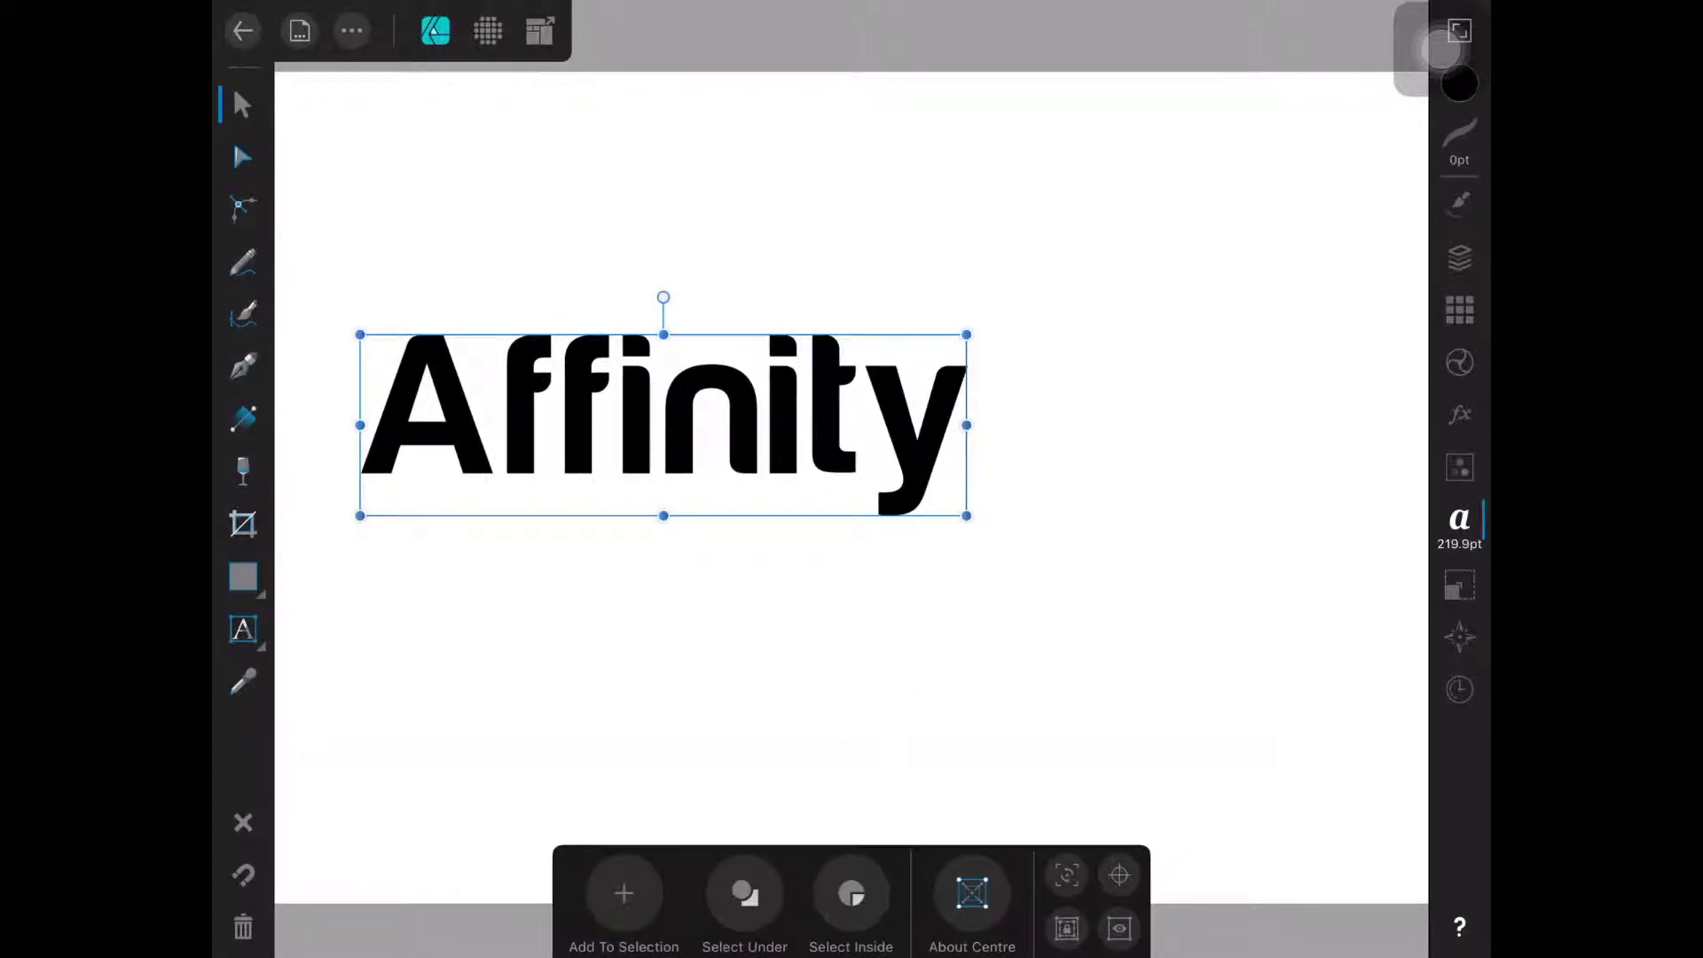
- Convert the Affinity text to curves from the Edit menu, then deselect it
left_click(352, 30)
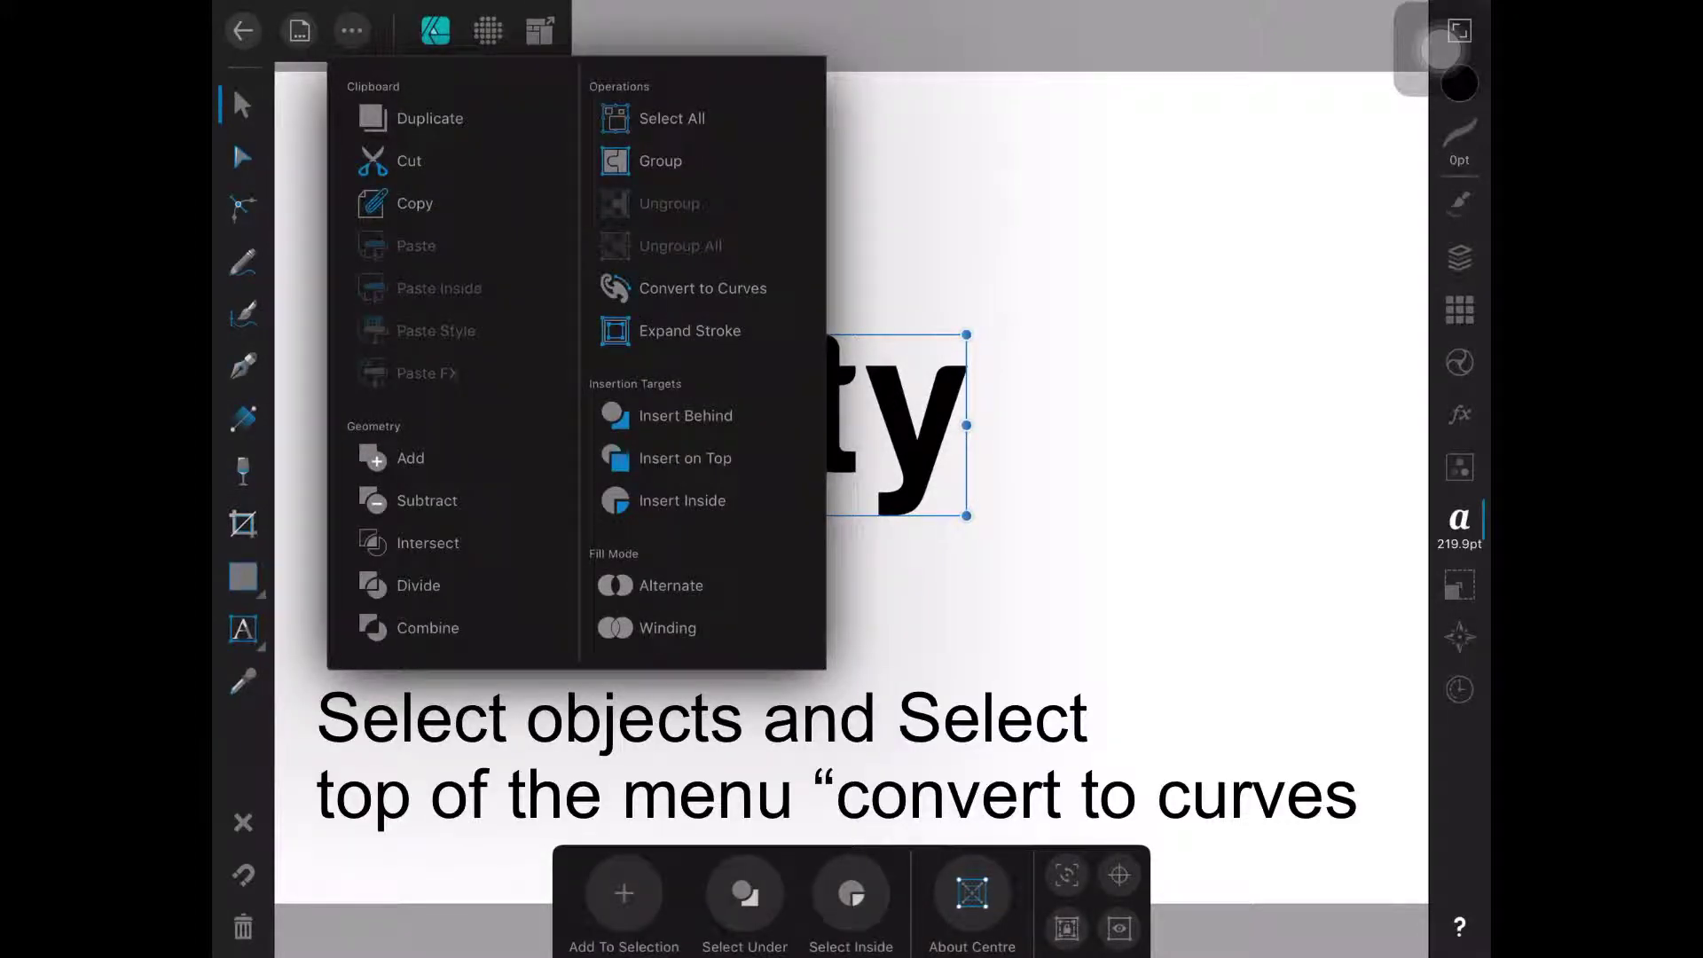
left_click(703, 288)
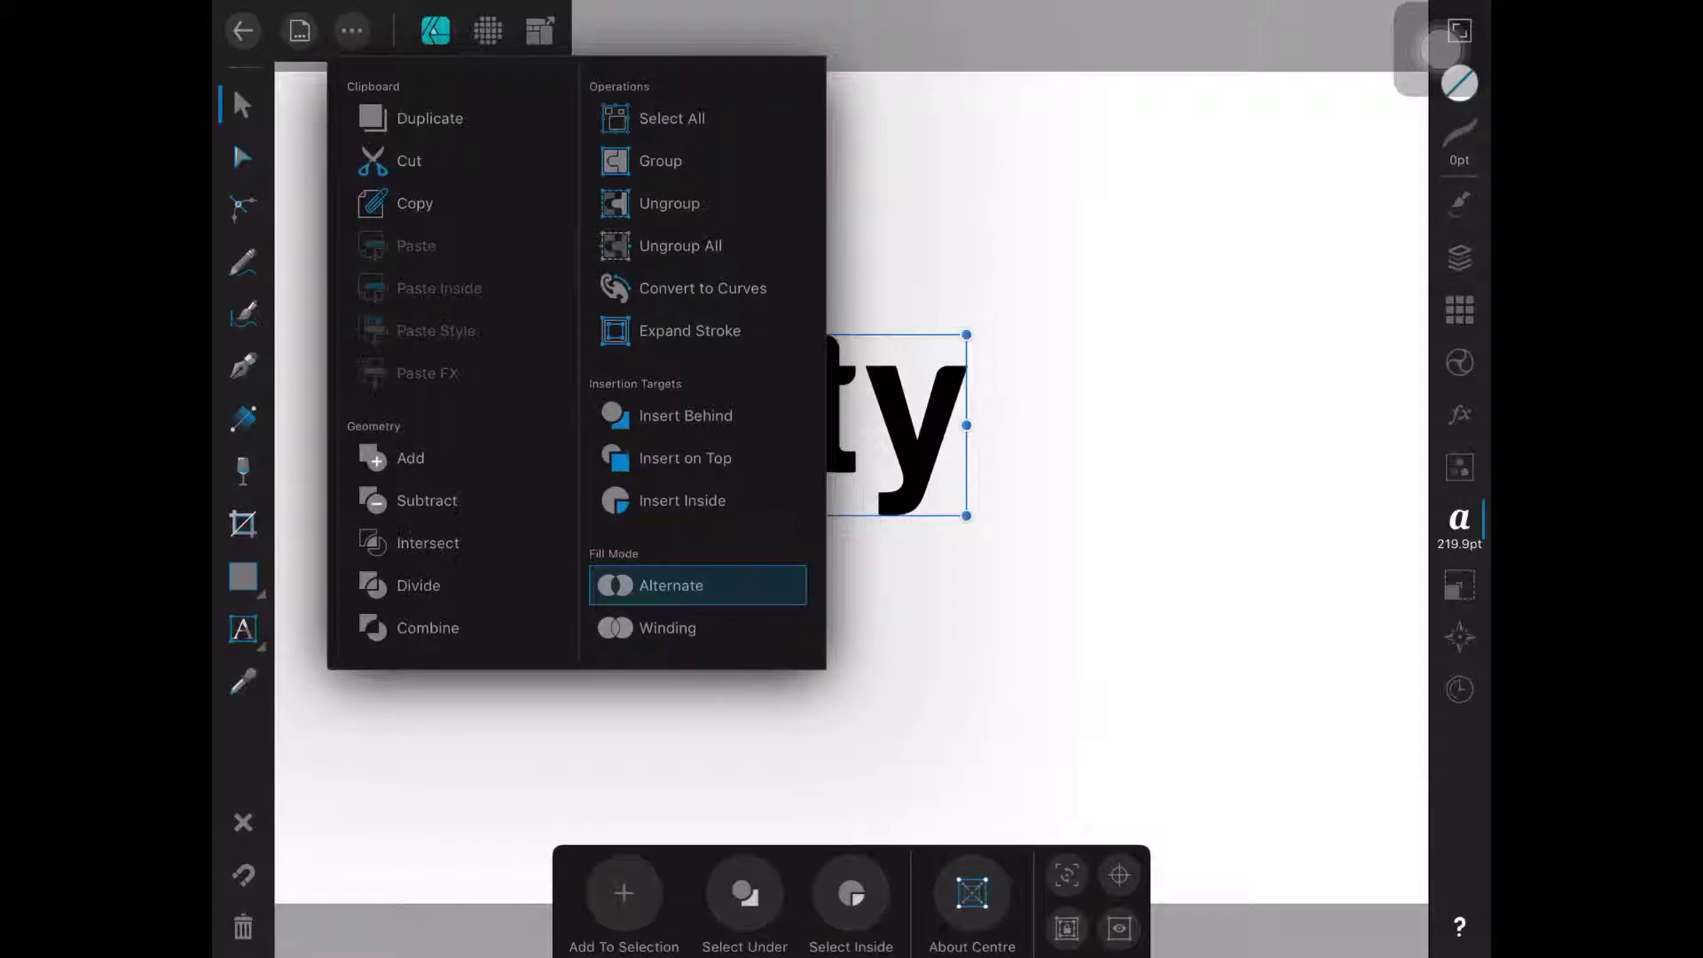
left_click(703, 289)
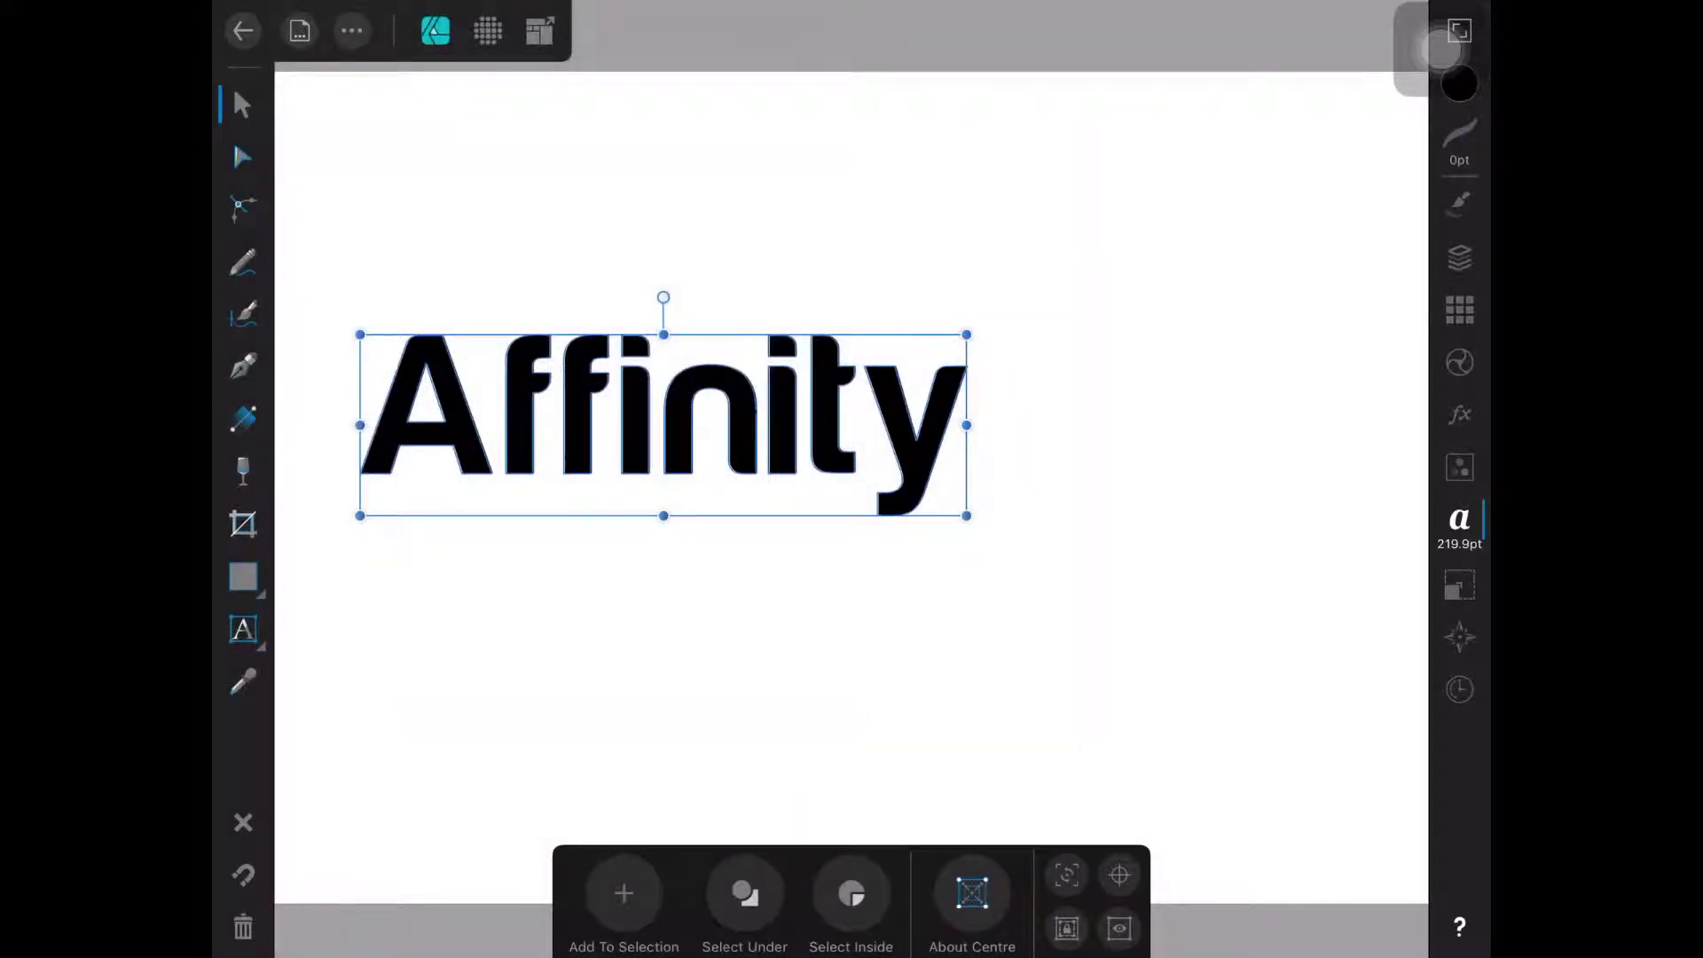
key("ctrl+d")
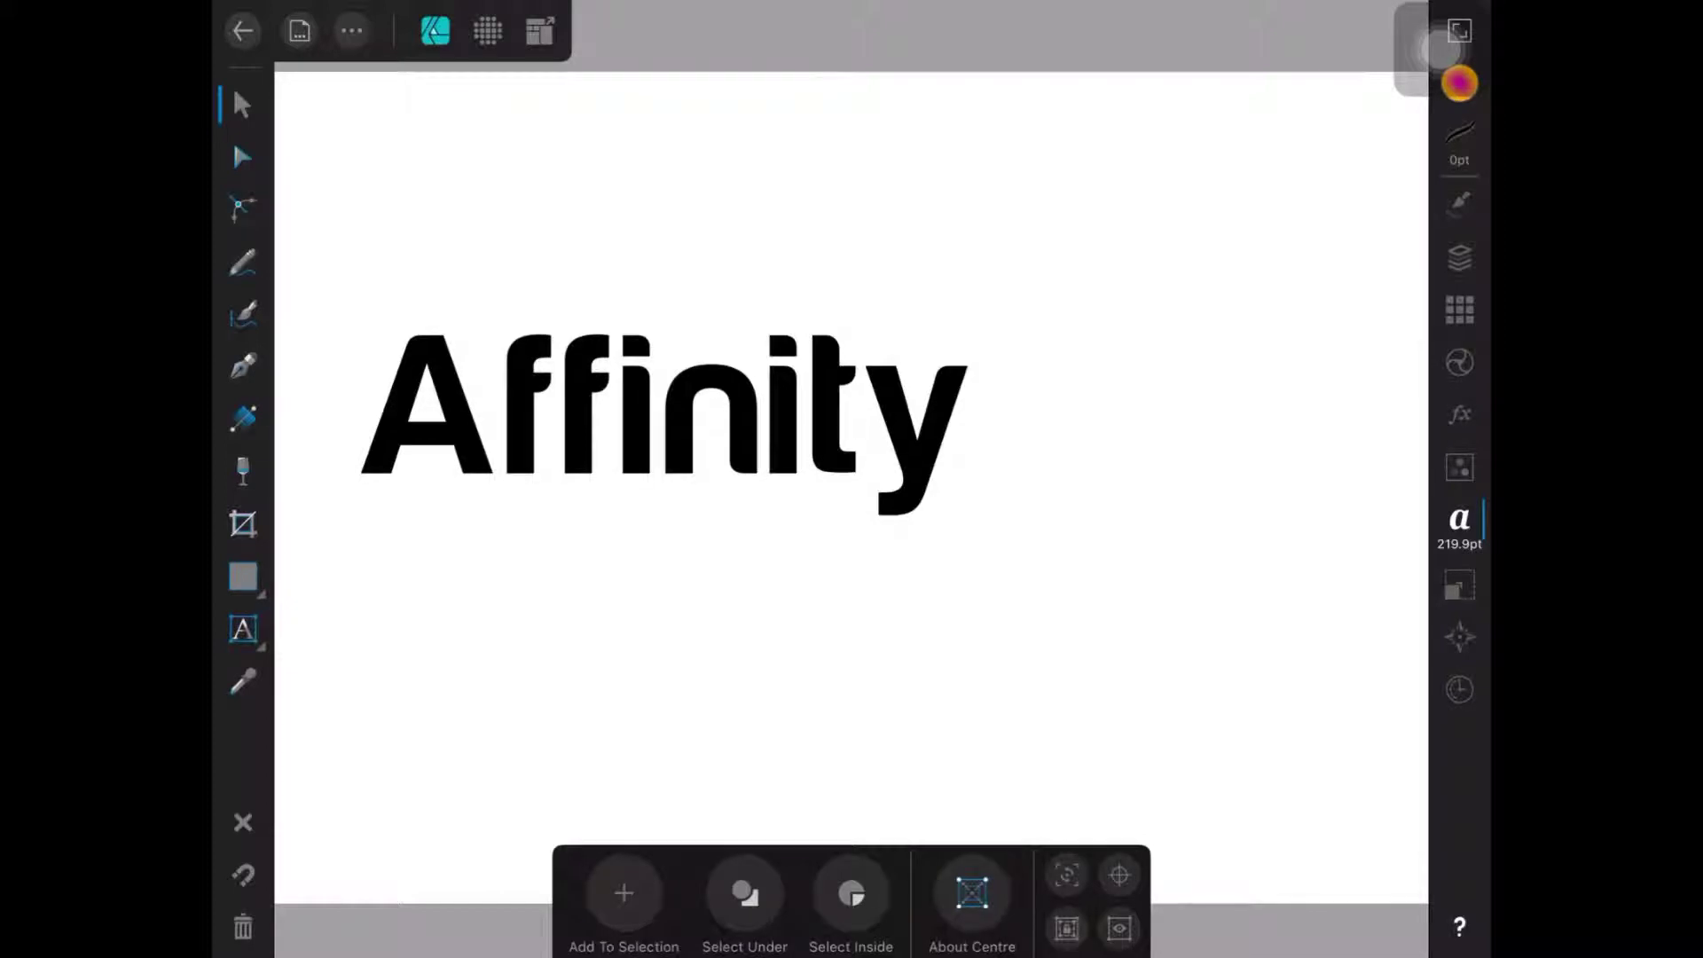
- Check that the y, t and i each select as separate letter shapes
left_click(916, 417)
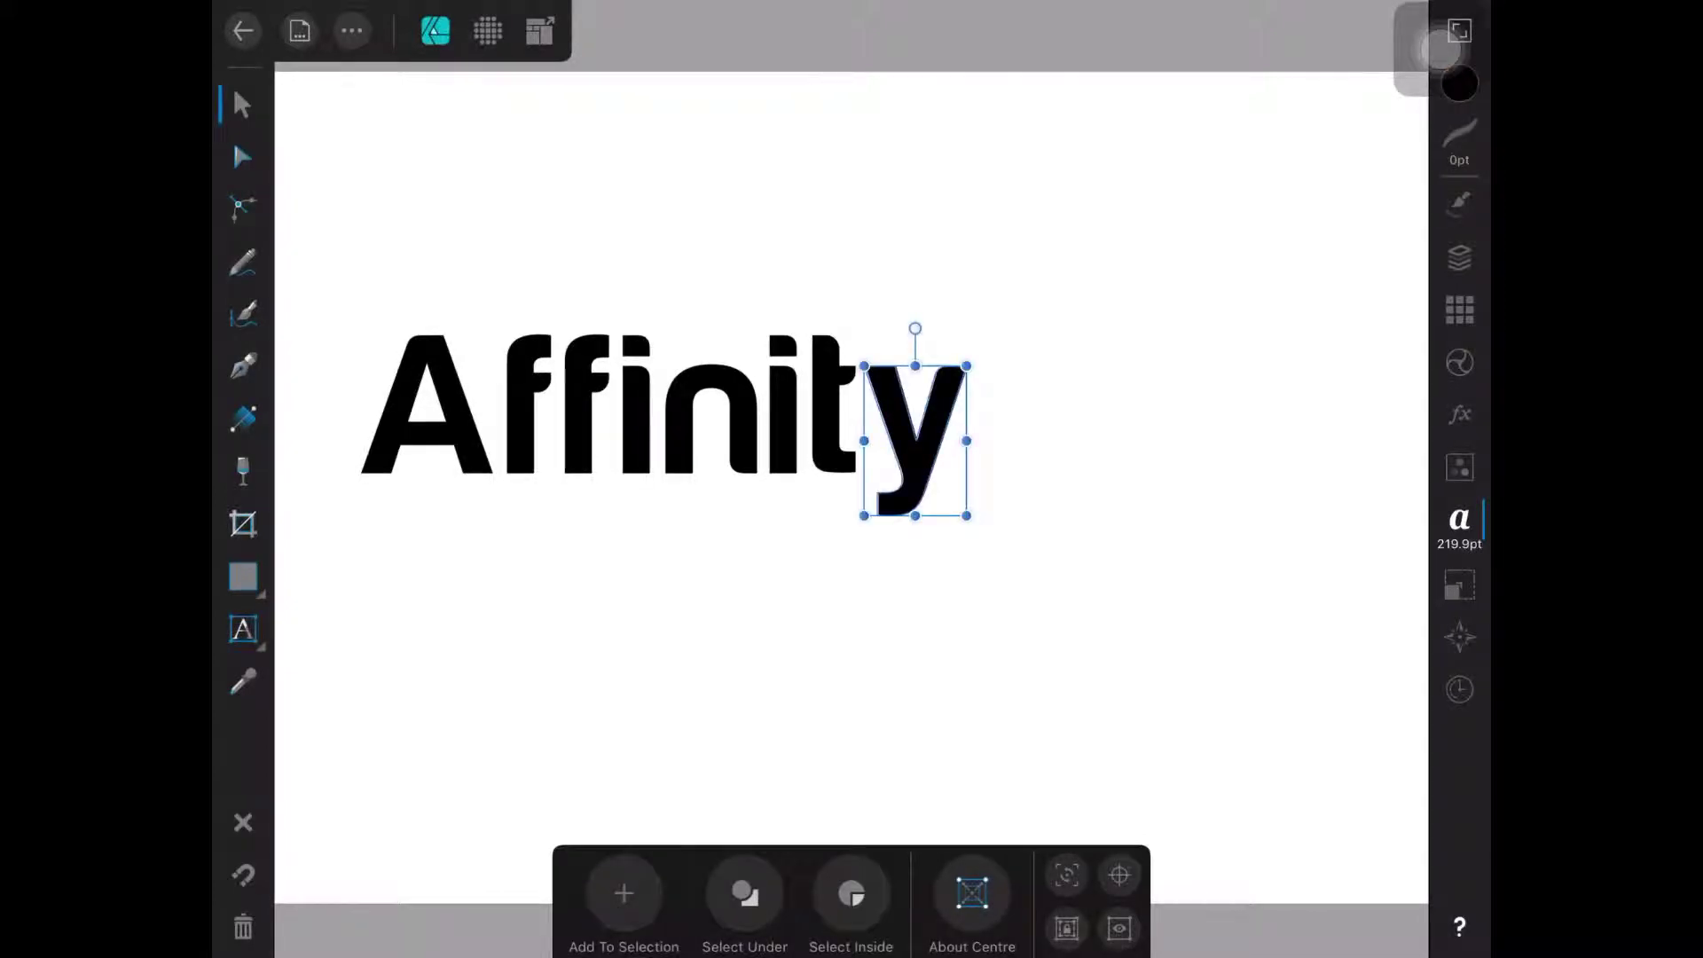
left_click(833, 408)
left_click(782, 404)
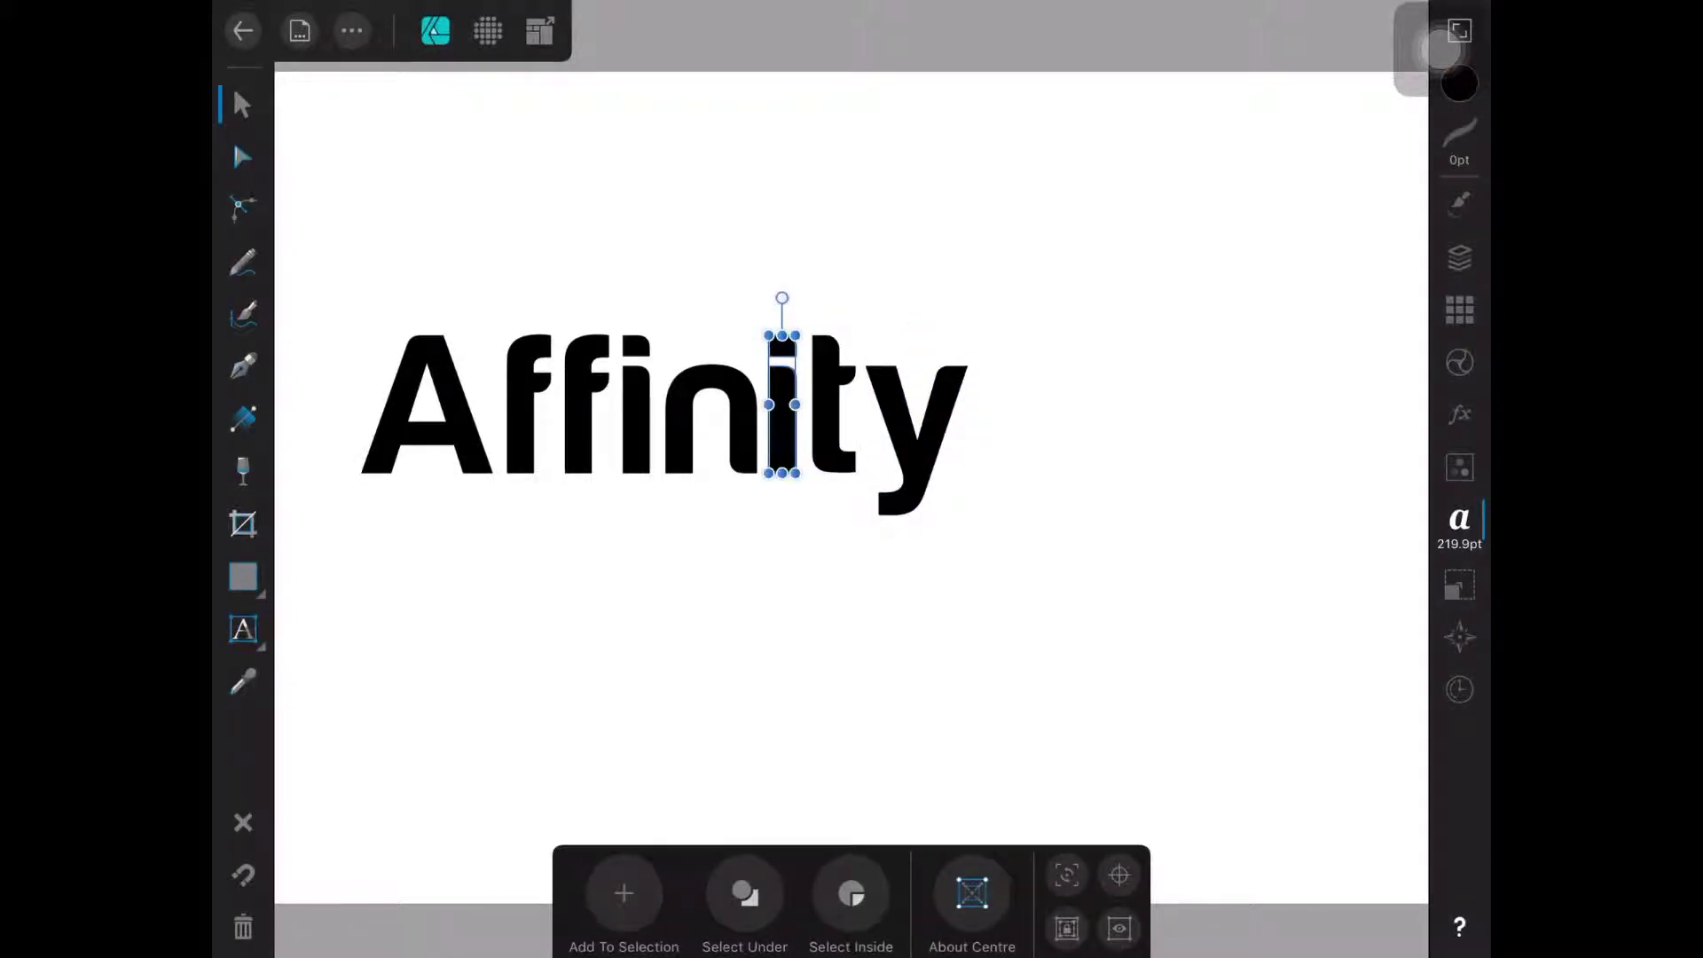
left_click(916, 416)
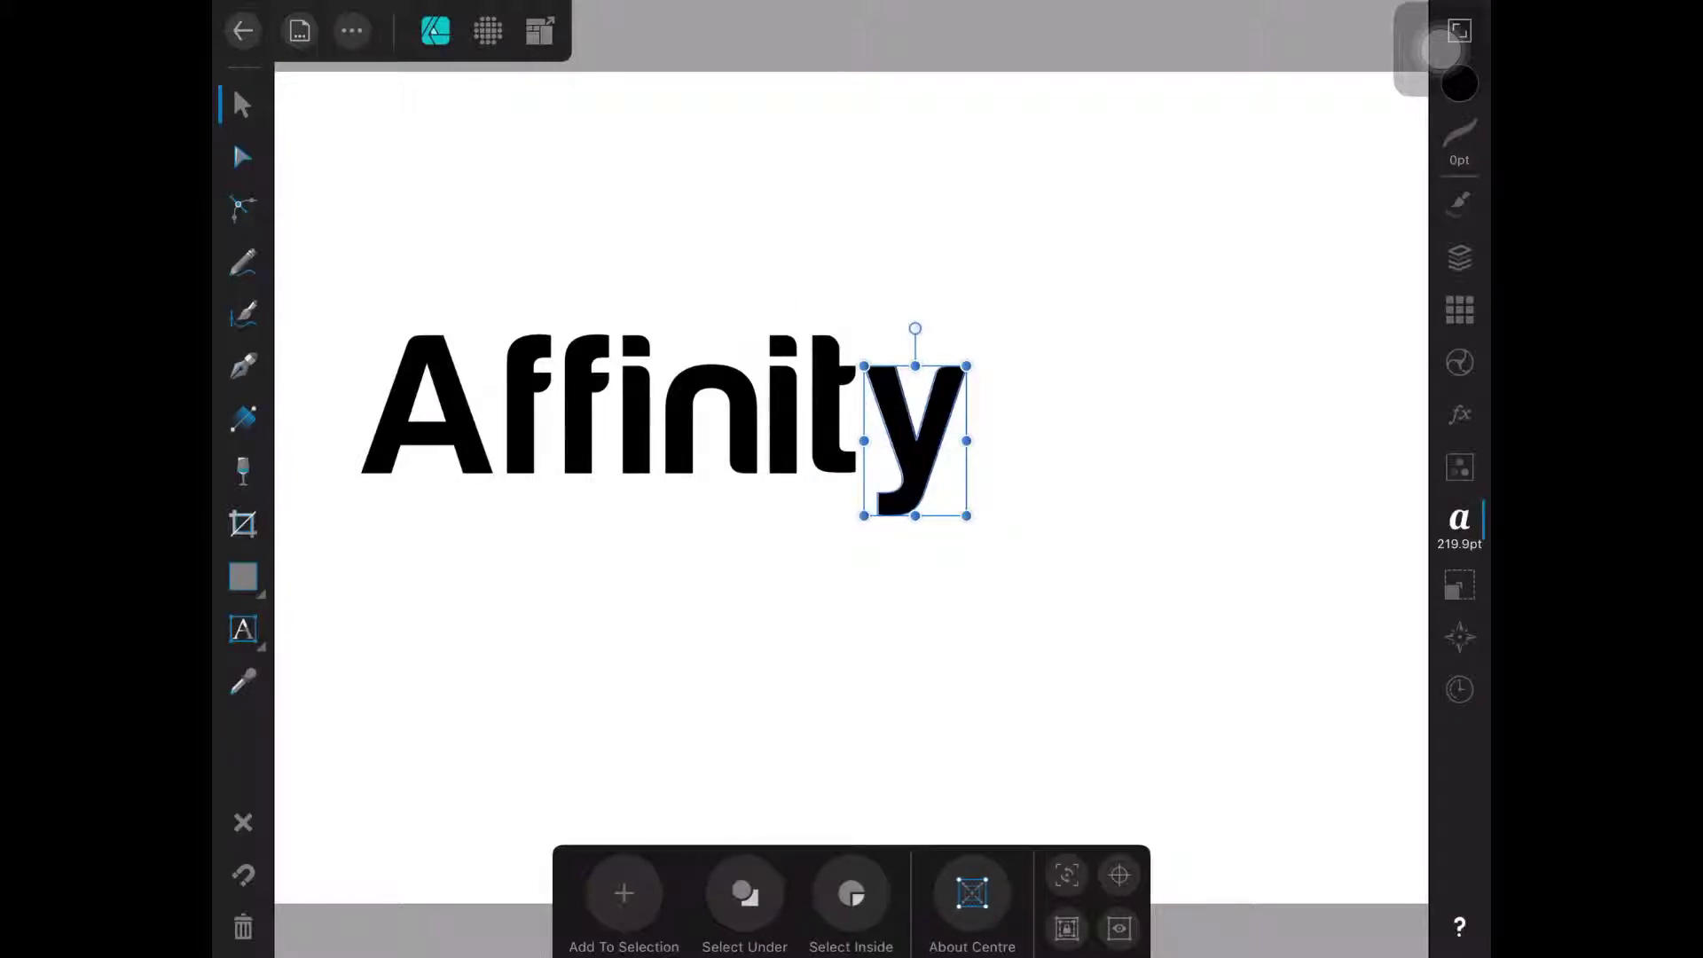
key("Escape")
- Zoom in and drag the y up and right, tight beside the t
scroll(789, 425, "up", 5)
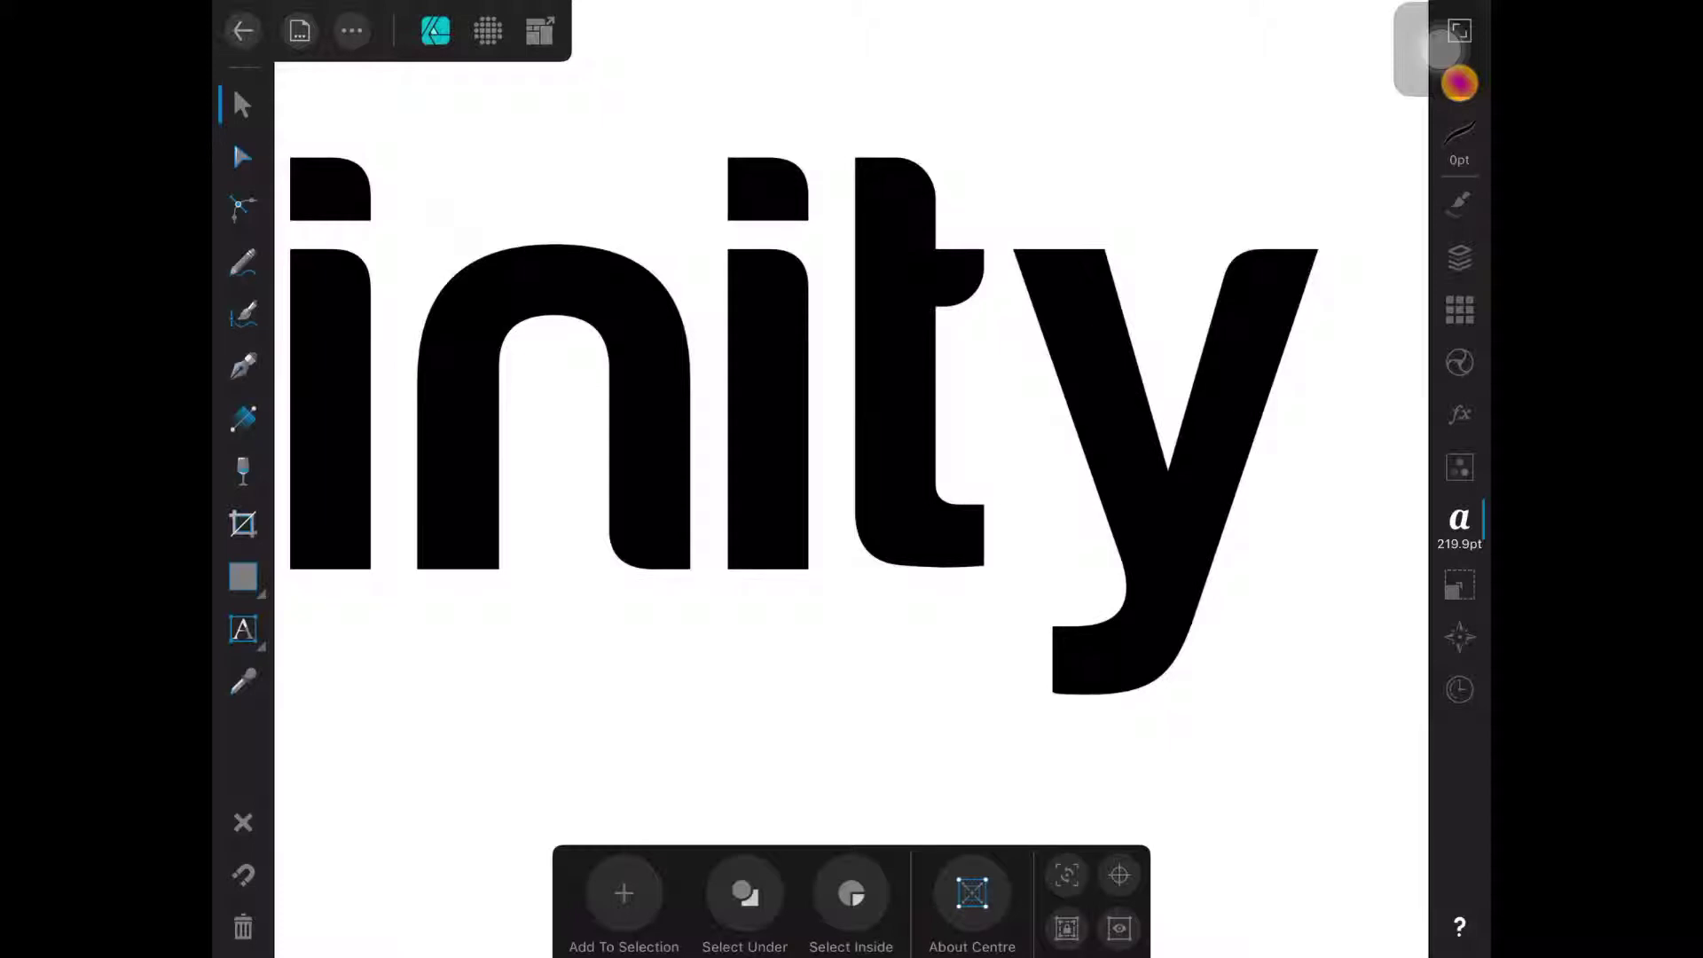
left_click(1224, 426)
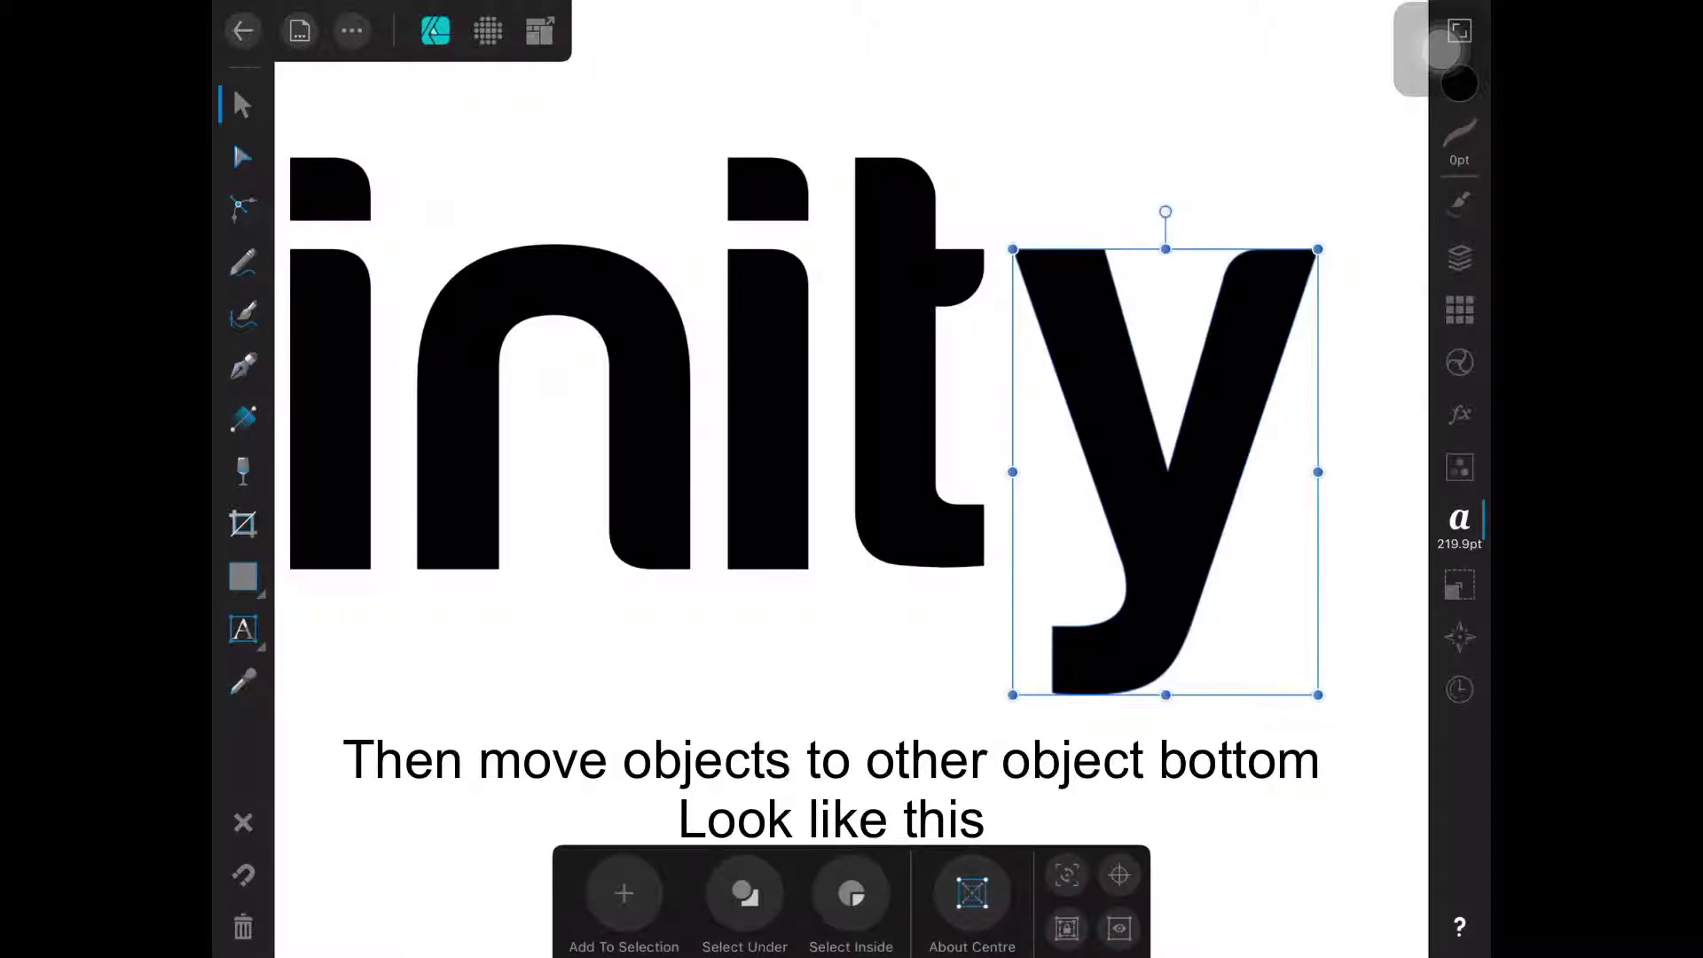
mouse_move(1159, 533)
left_mouse_down()
mouse_move(1110, 467)
mouse_move(1066, 473)
left_mouse_up()
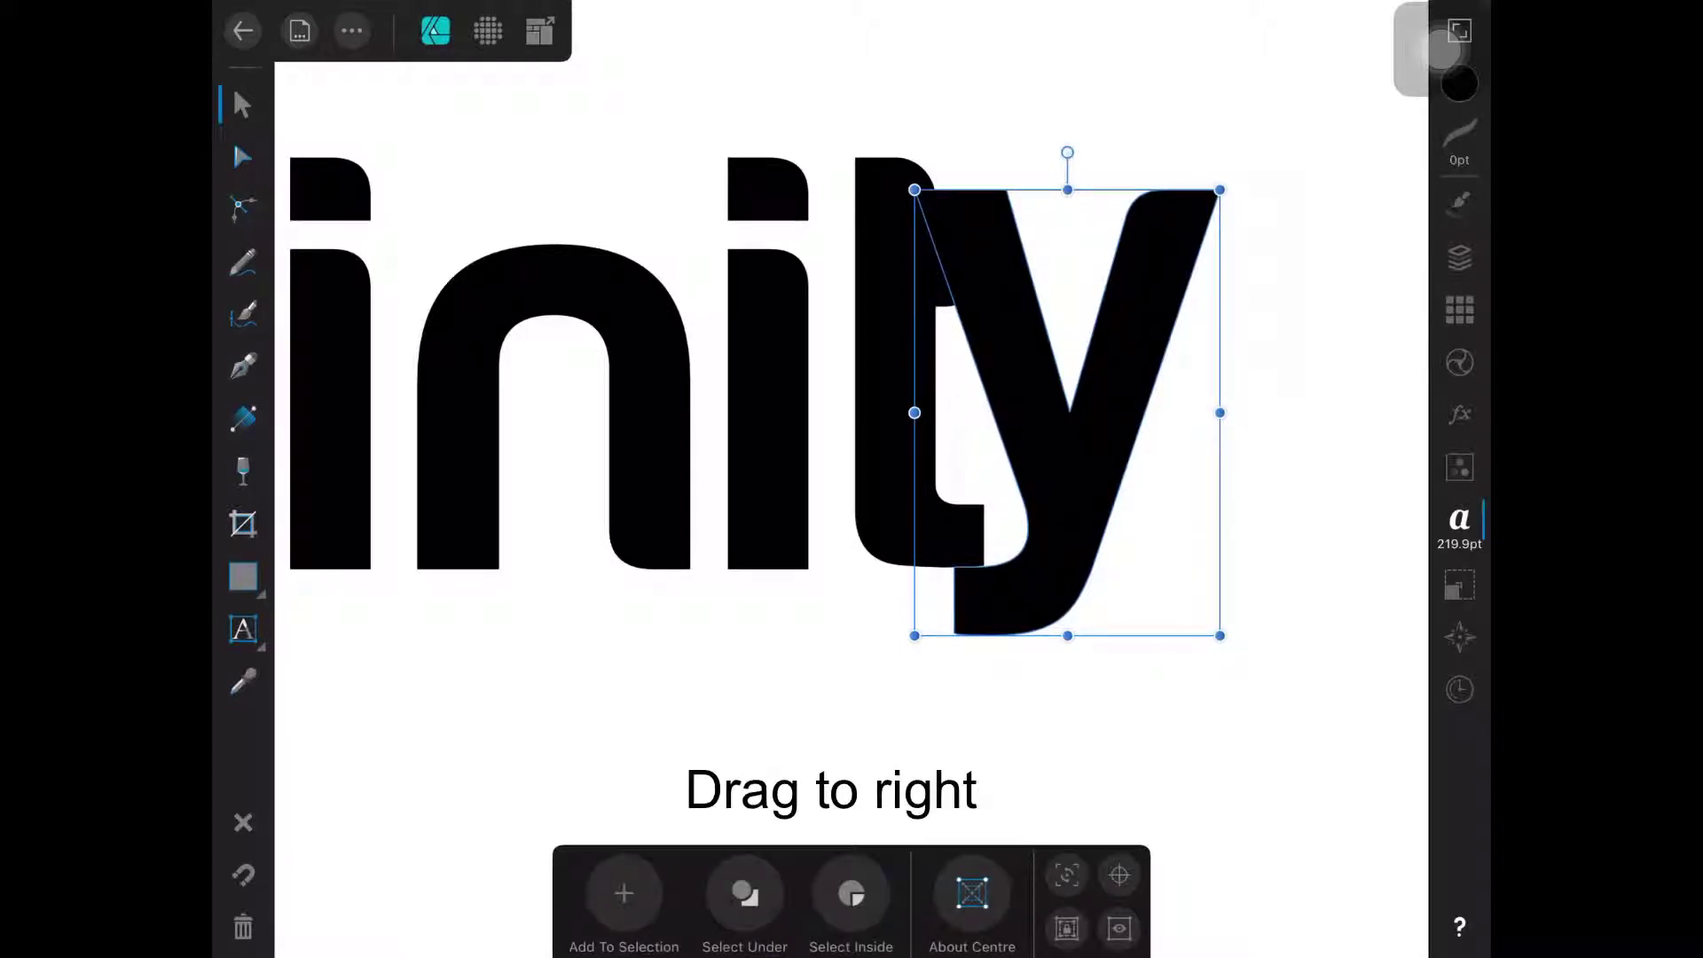
left_click_drag(1067, 413, 1132, 413)
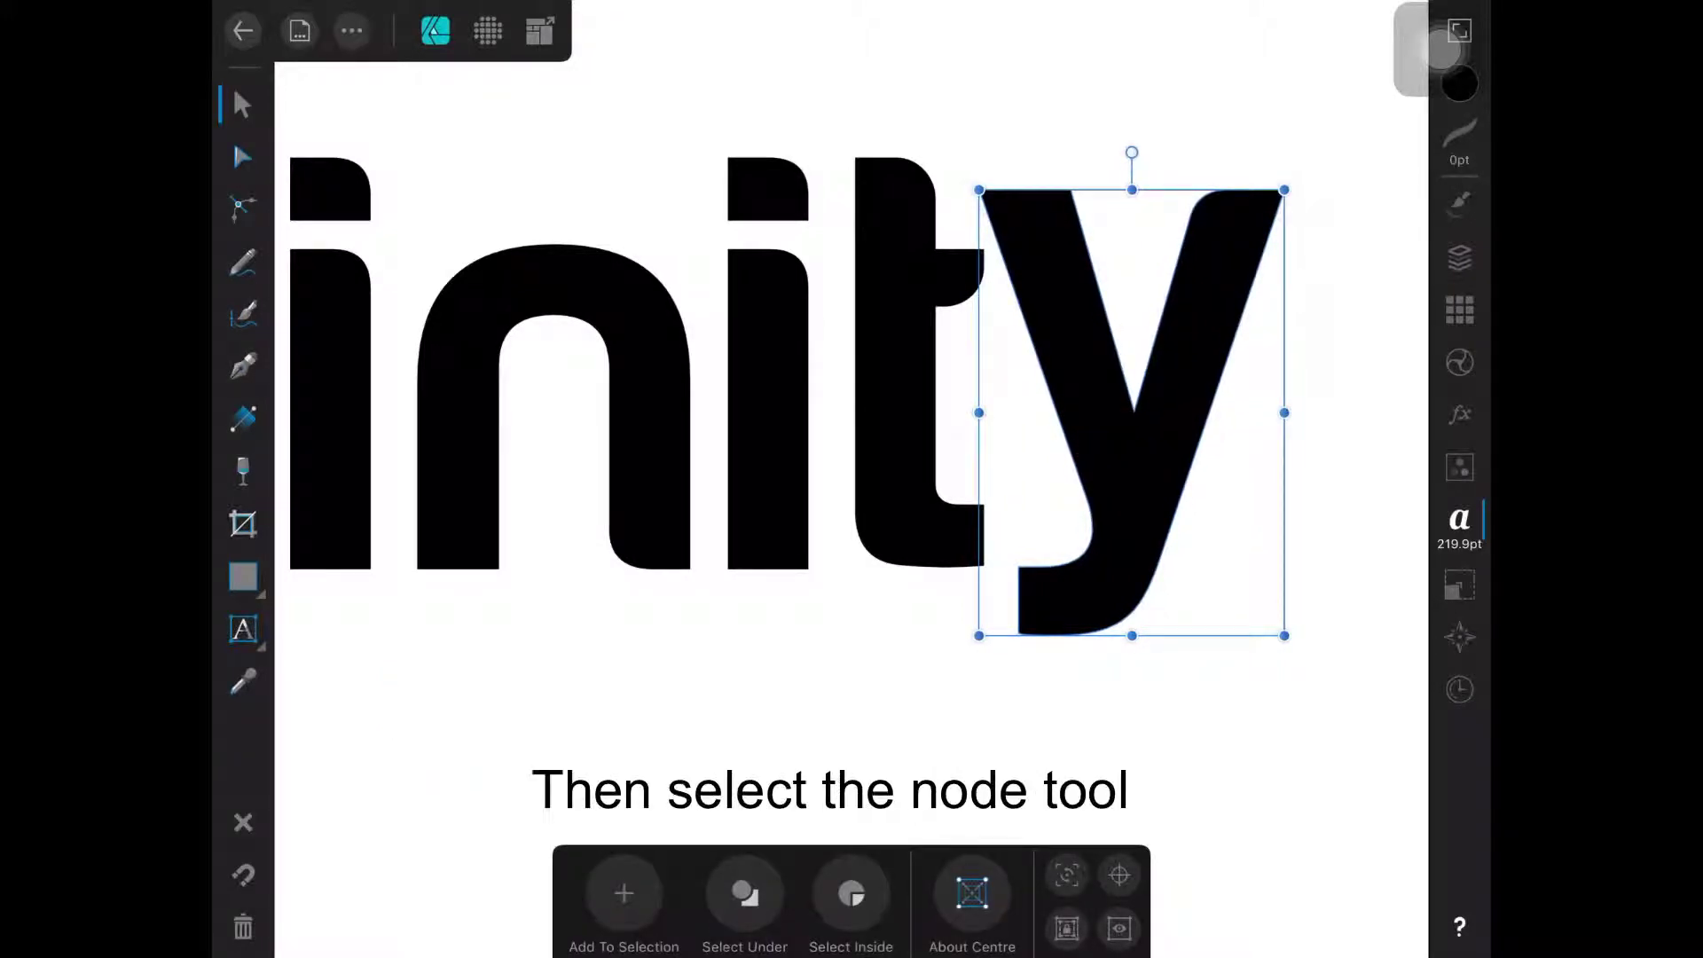
- Select the two left-end nodes of the y's tail bar with the Node Tool
key("a")
left_click(242, 157)
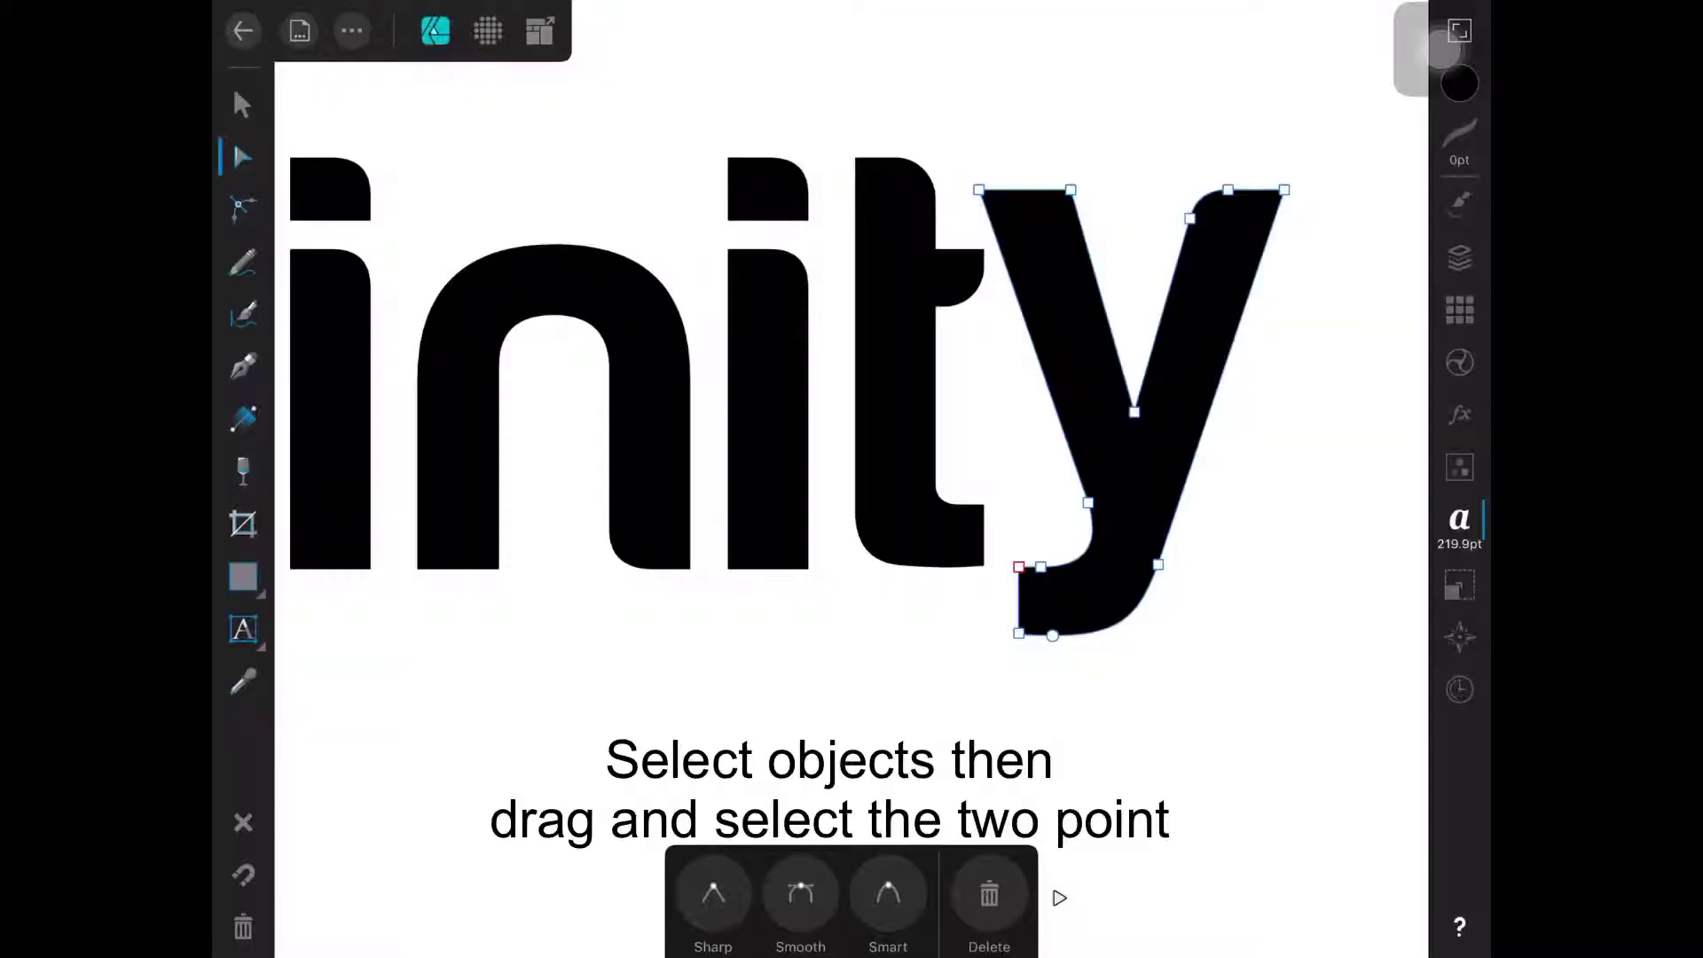
scroll(1040, 625, "up", 5)
scroll(1041, 625, "up", 3)
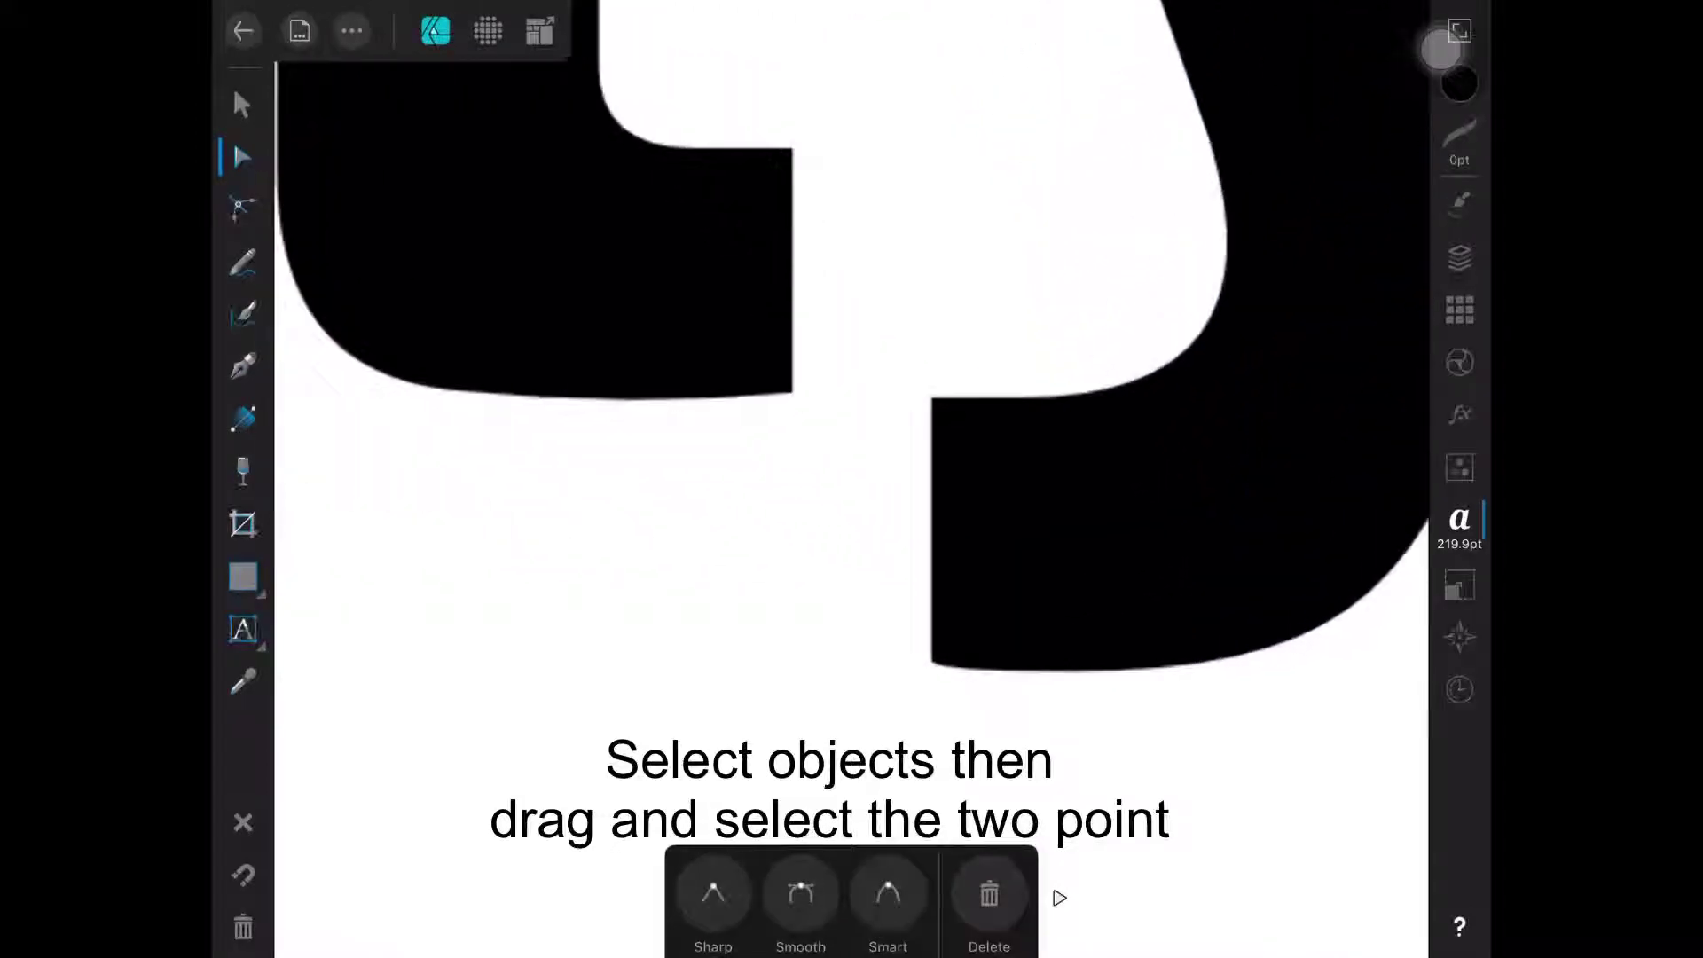
scroll(1041, 626, "up", 2)
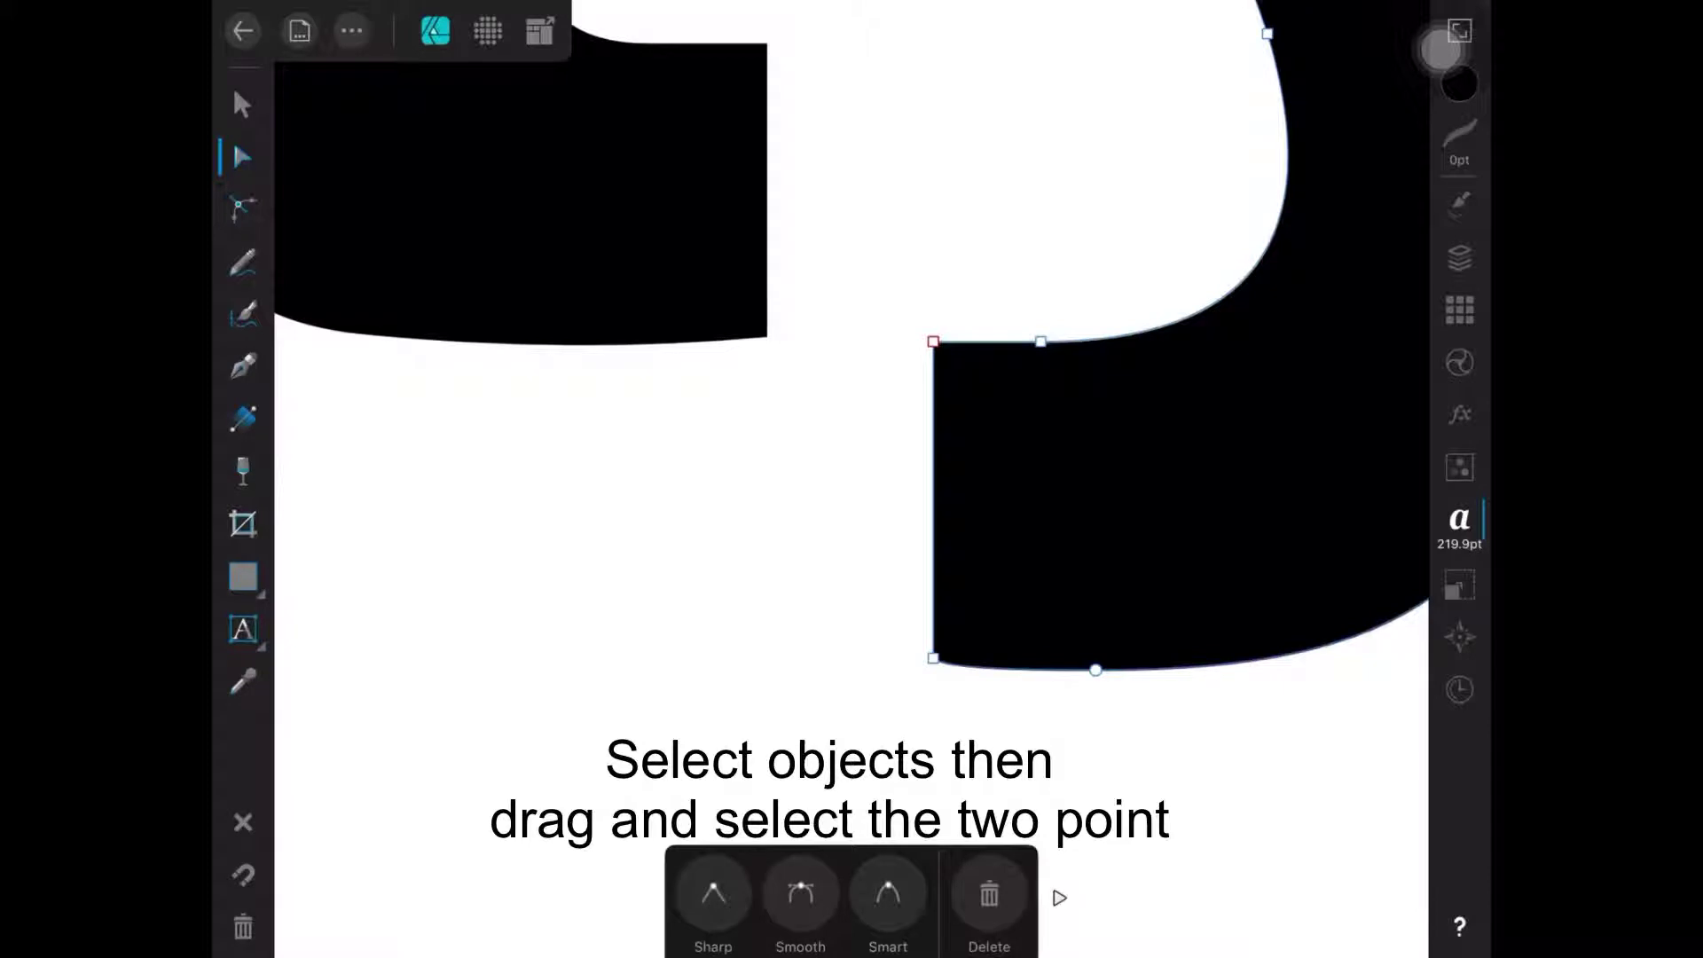
left_click_drag(853, 268, 979, 721)
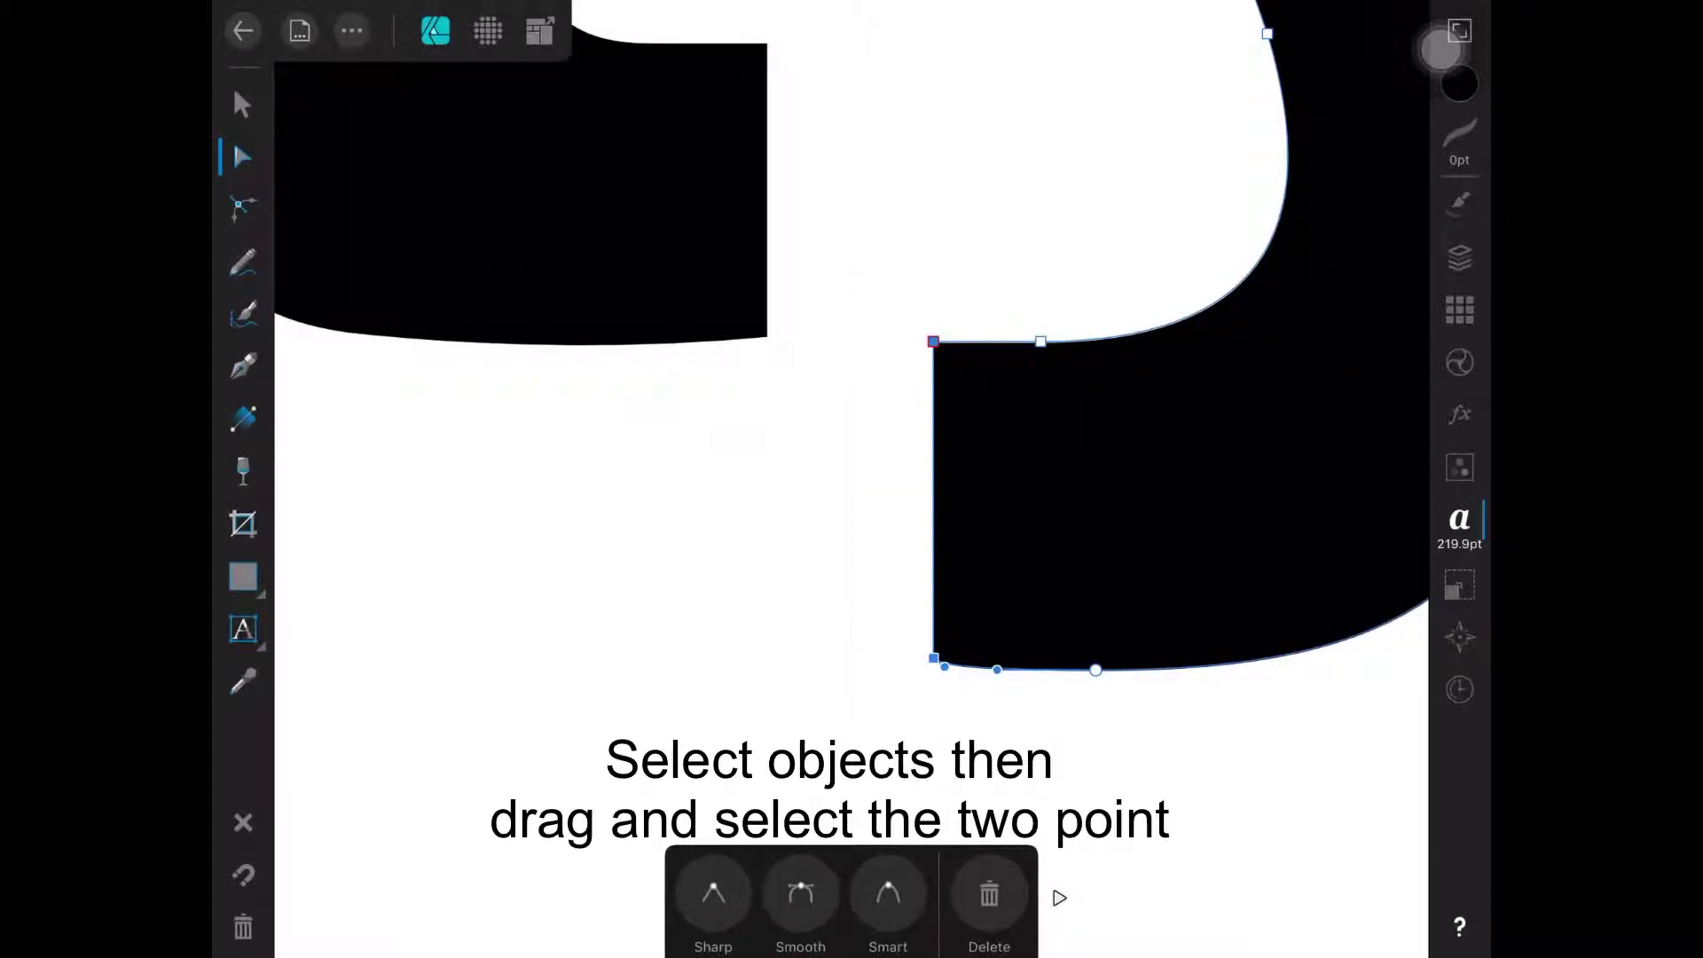
- Drag the tail nodes left in stages until the bar reaches beneath the n
left_click_drag(933, 497, 391, 497)
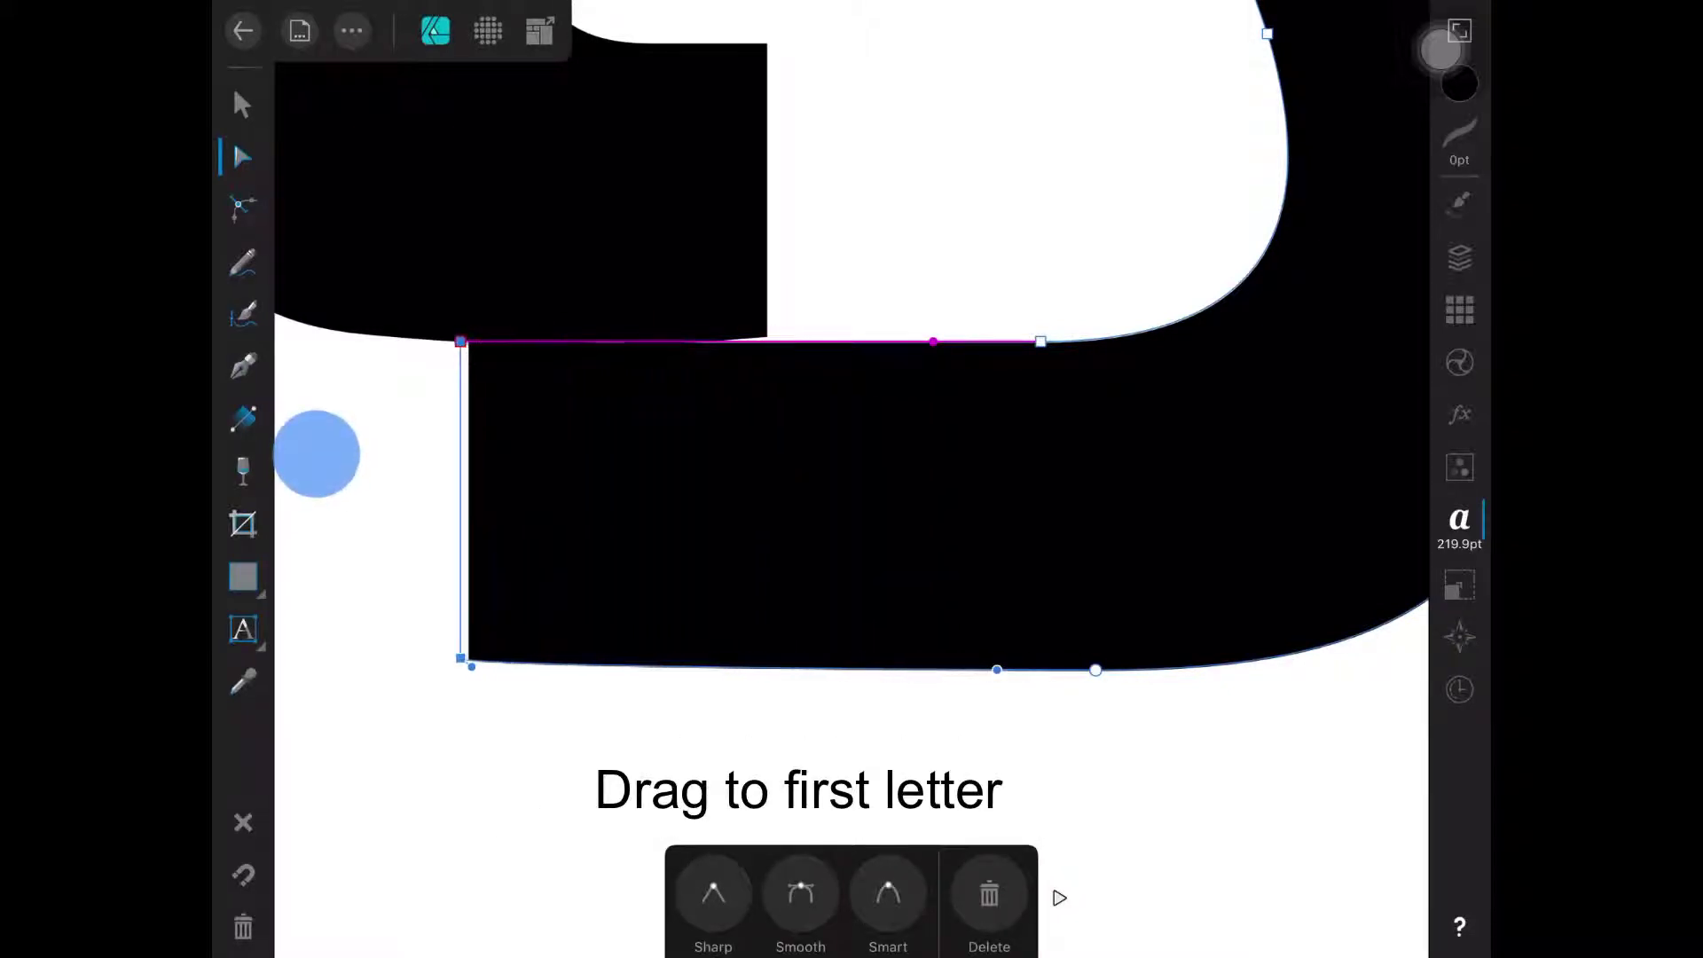
scroll(1065, 497, "down", 2)
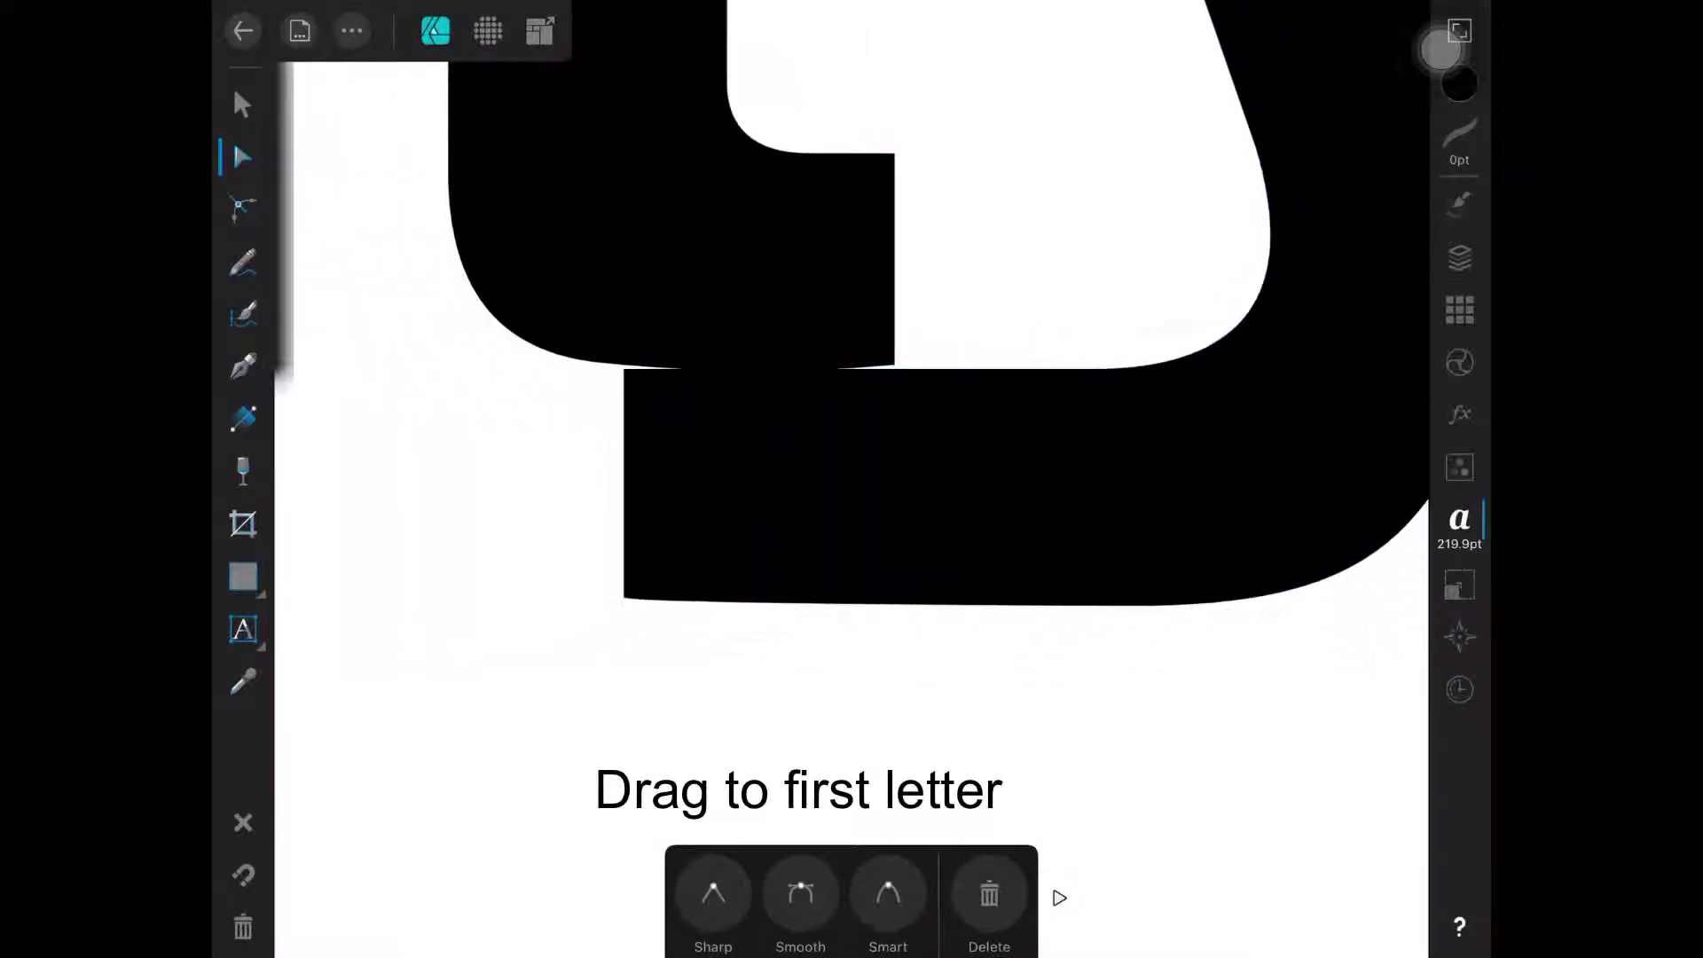
scroll(1065, 496, "down", 2)
scroll(1064, 497, "down", 1)
left_click_drag(857, 581, 357, 597)
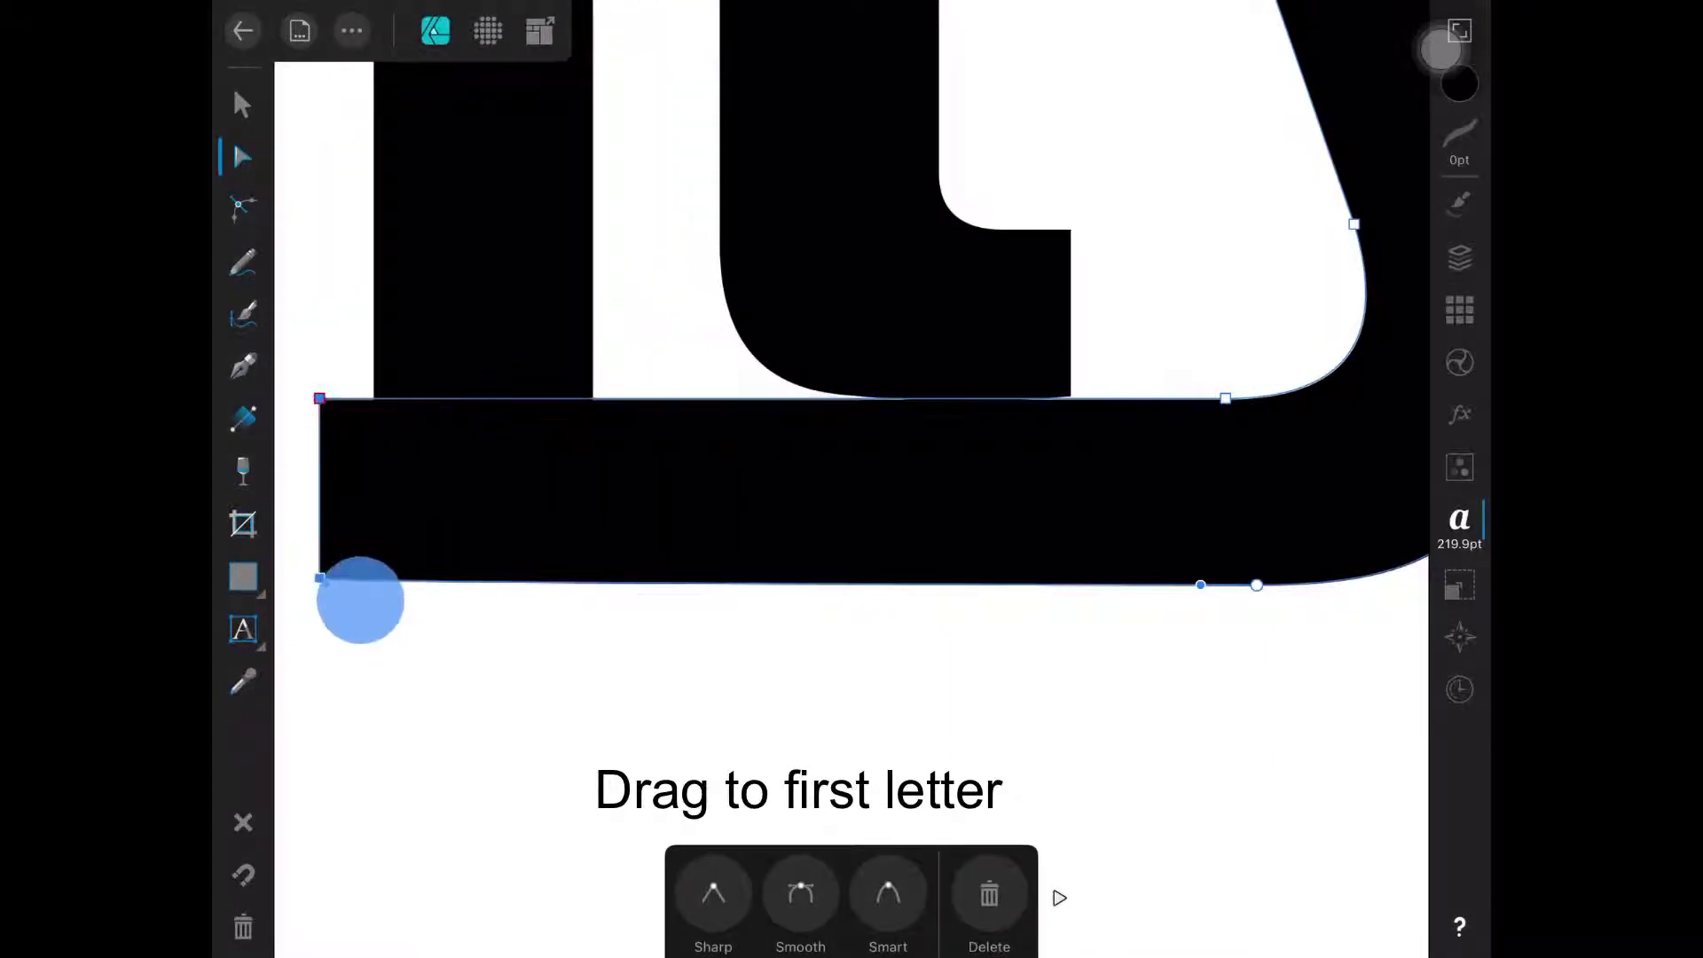
scroll(852, 479, "down", 2)
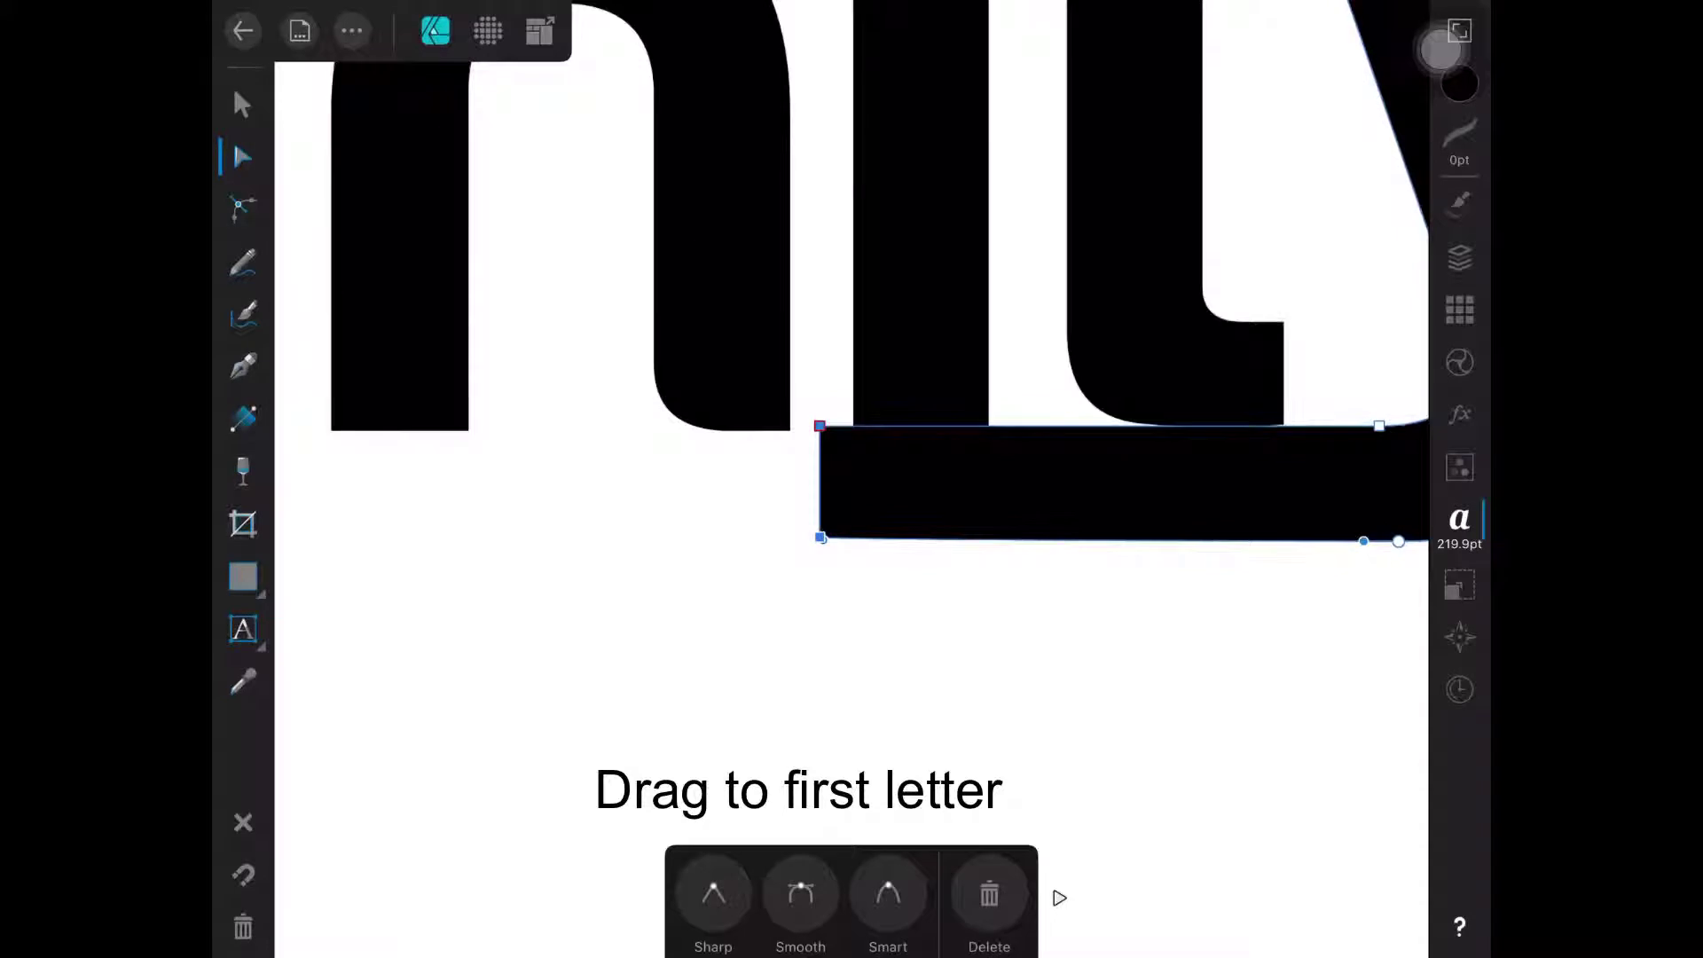
left_click_drag(808, 622, 381, 615)
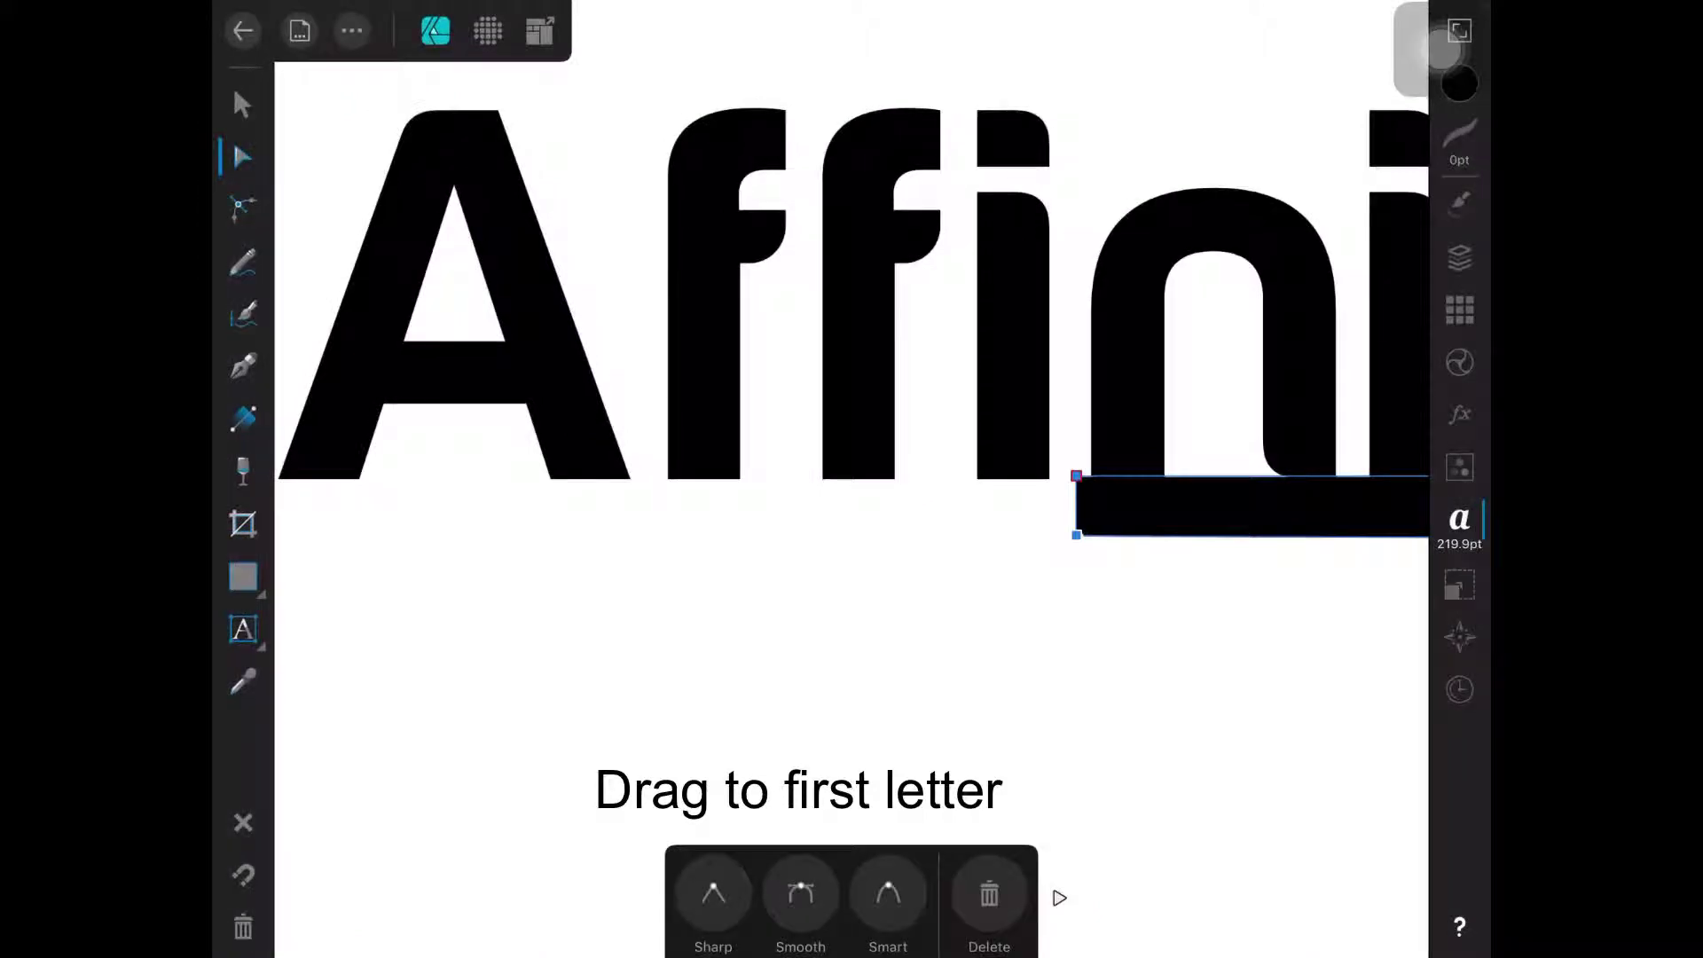
- Extend the tail's left end further and align it with the A's left leg
left_click_drag(908, 646, 403, 640)
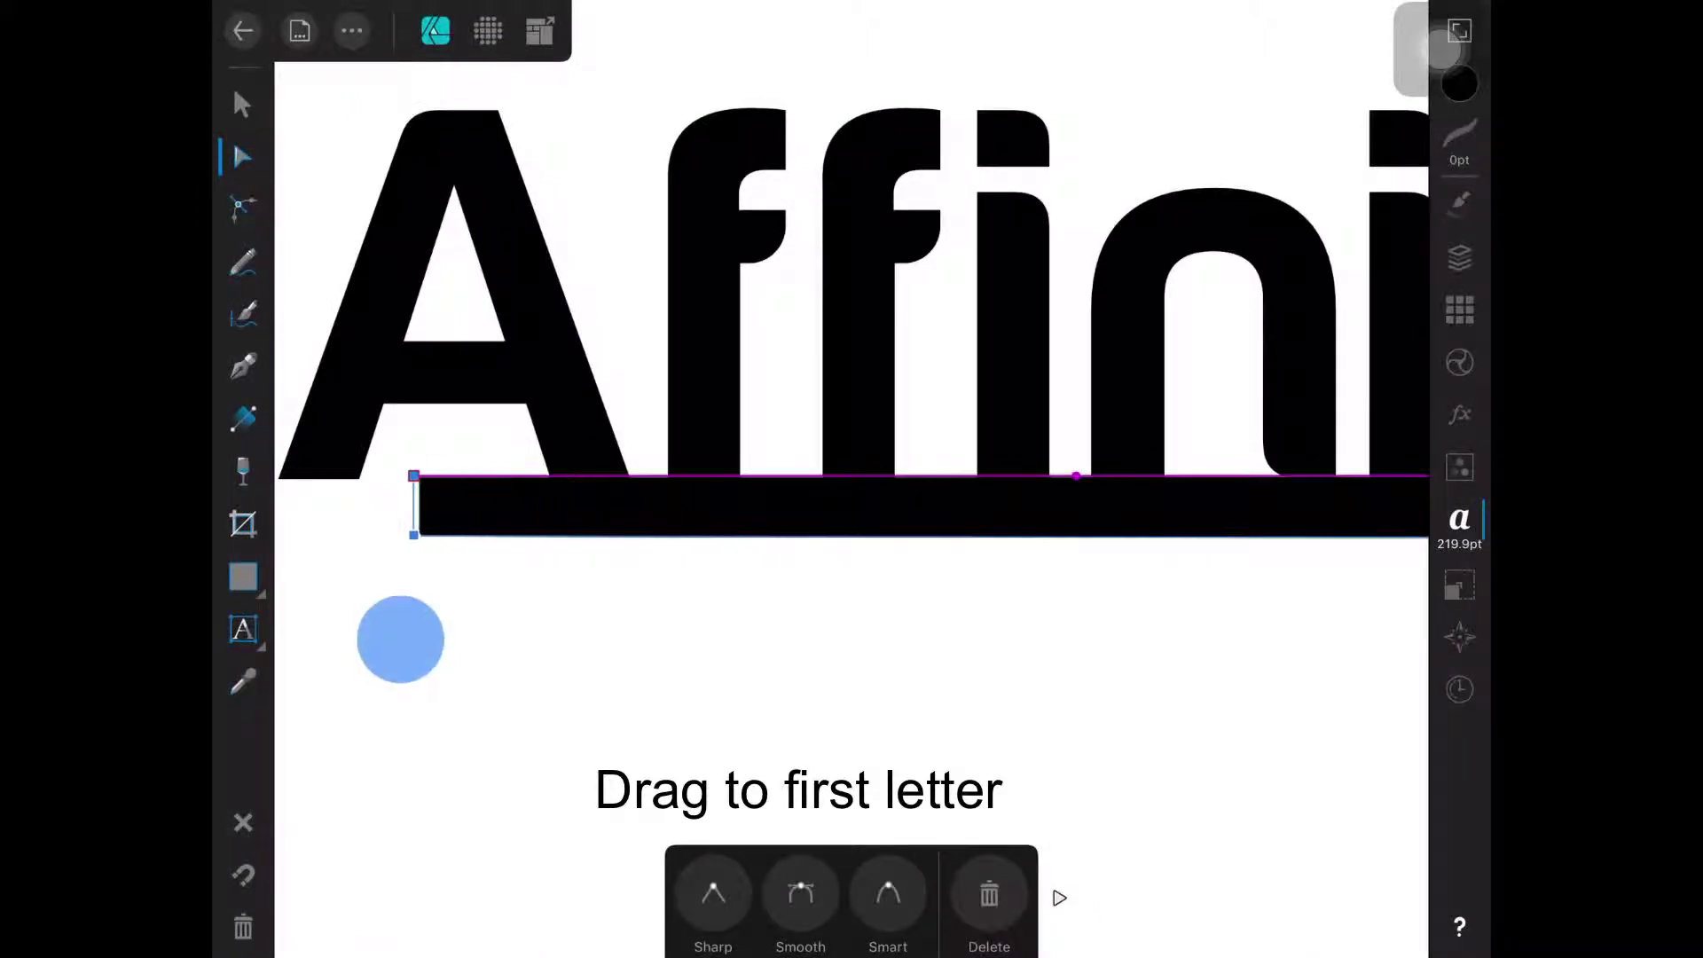
scroll(851, 479, "up", 5)
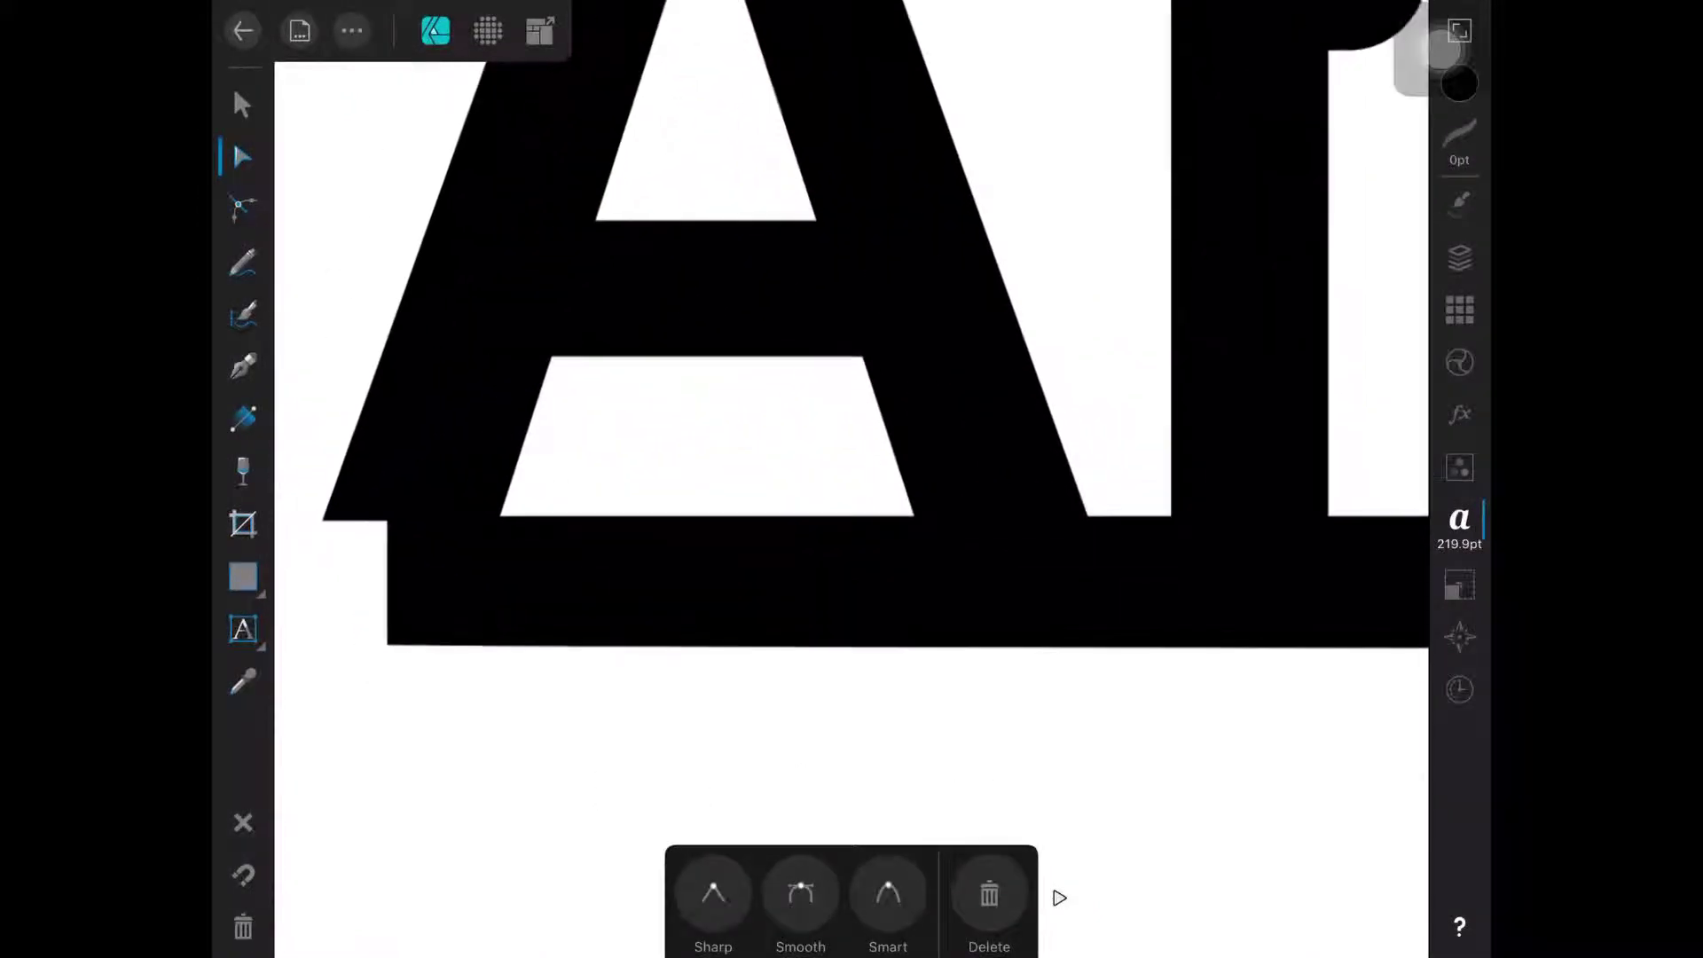
scroll(621, 443, "up", 5)
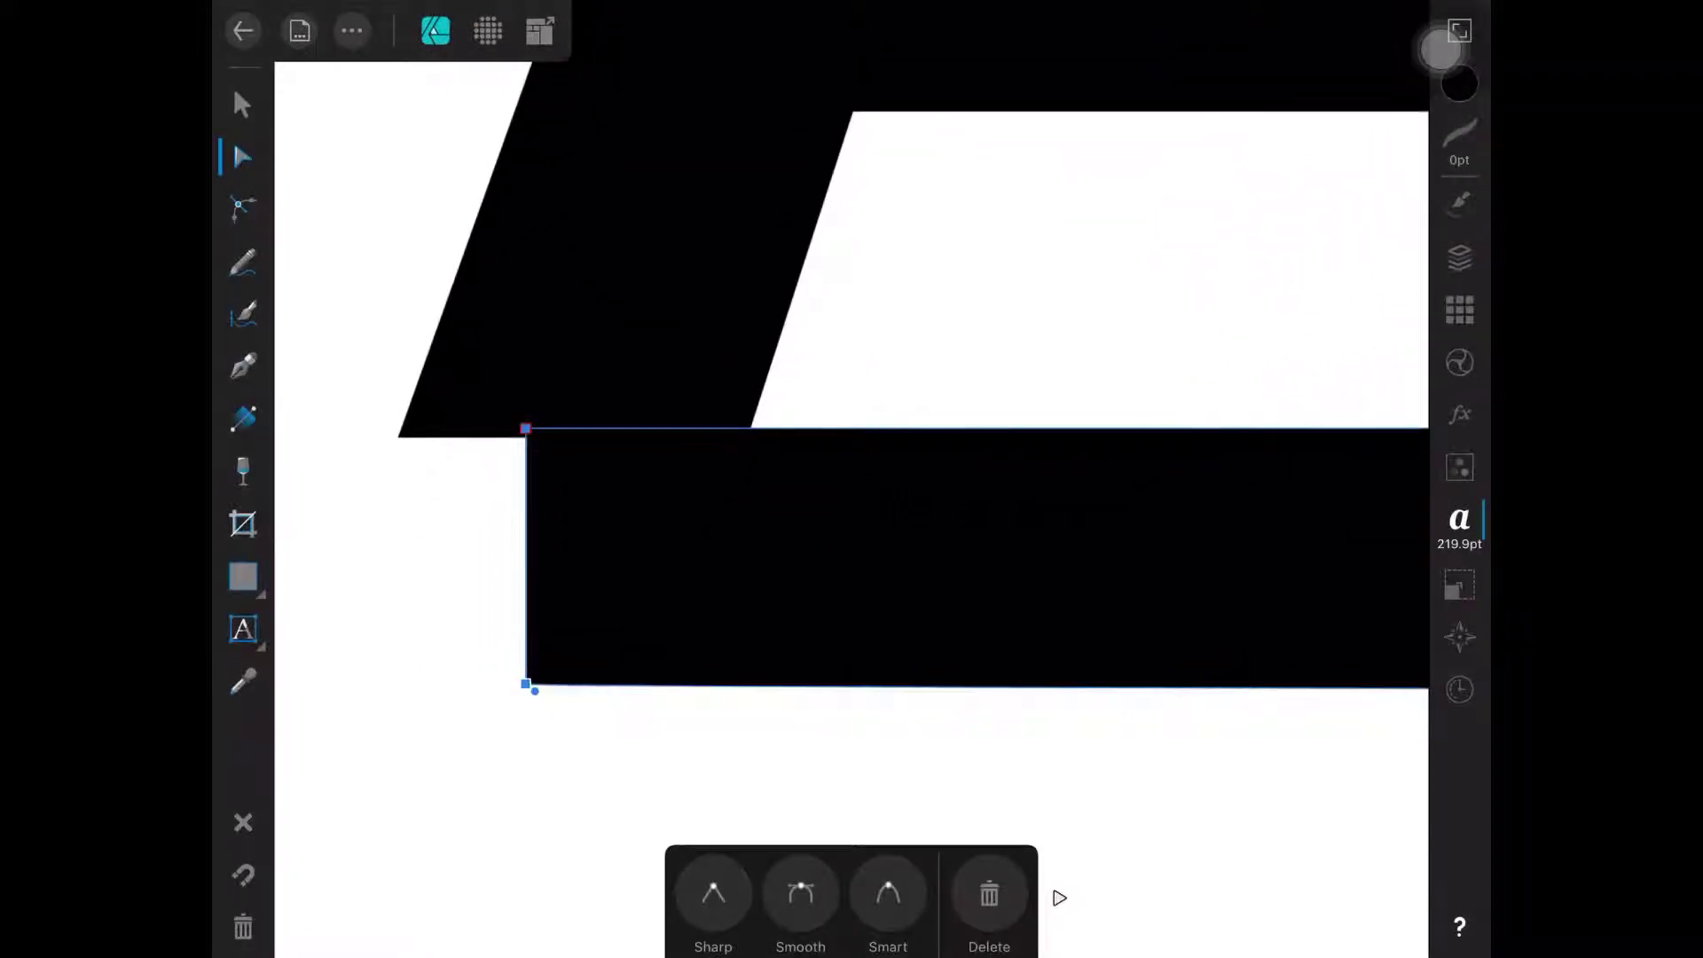
left_click_drag(527, 428, 397, 429)
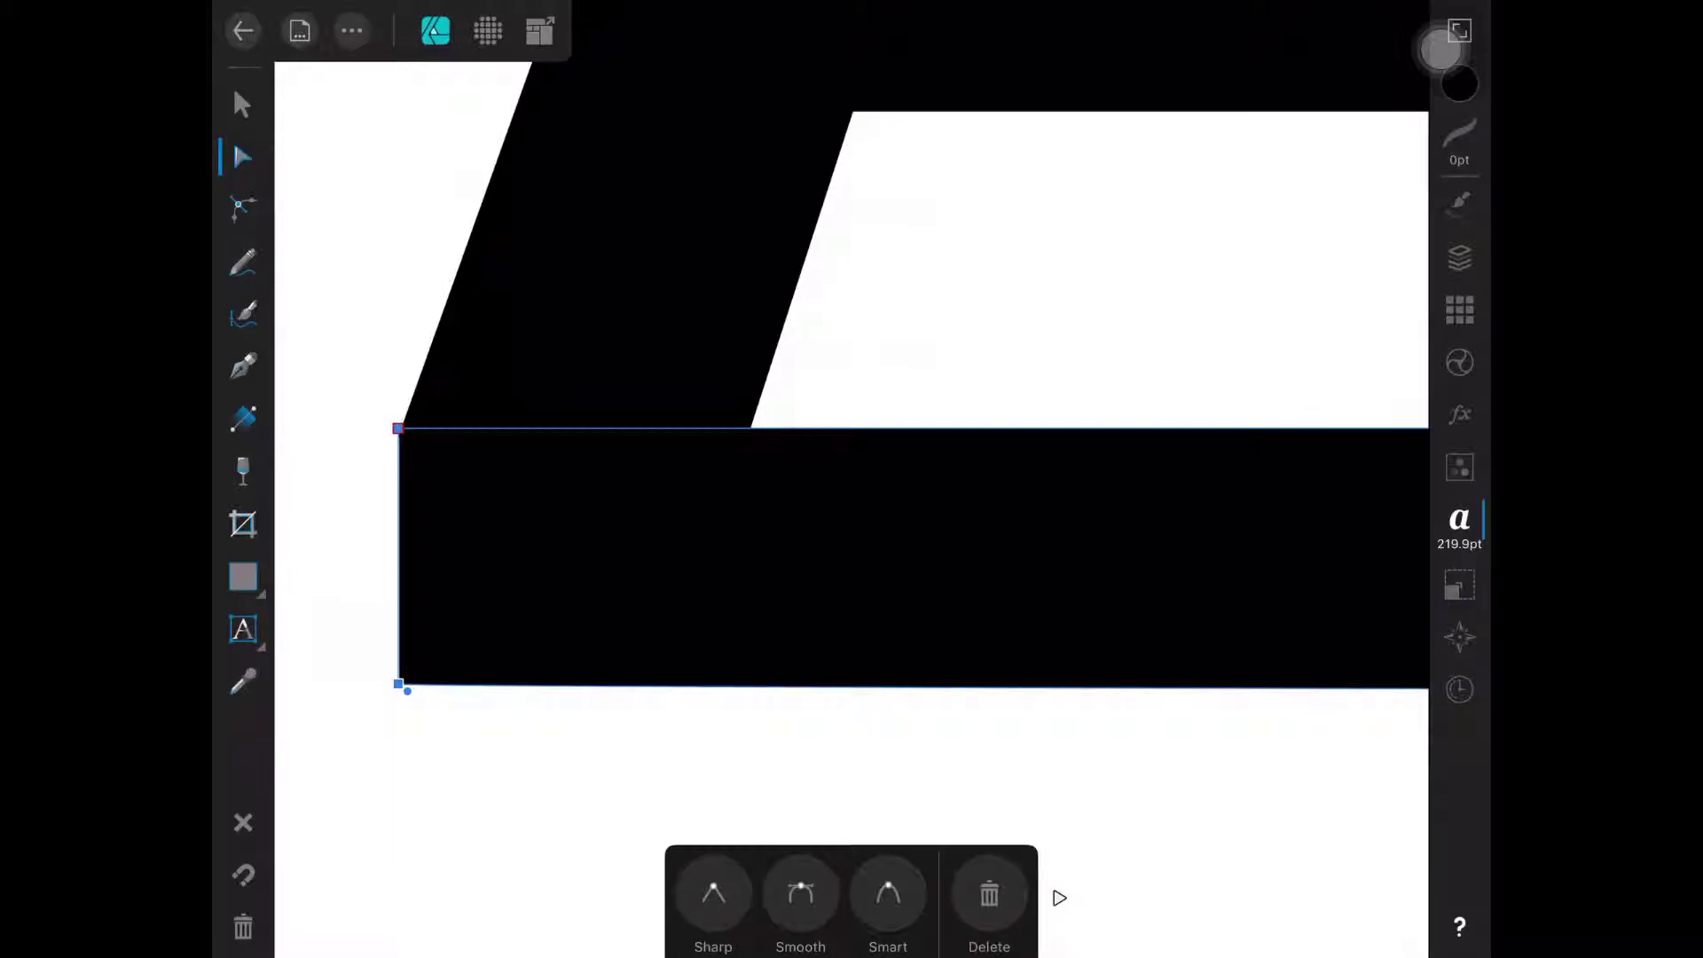
- Zoom out, inspect the finished y-and-underline shape, and clear the node selection
scroll(852, 479, "down", 3)
scroll(852, 479, "down", 3)
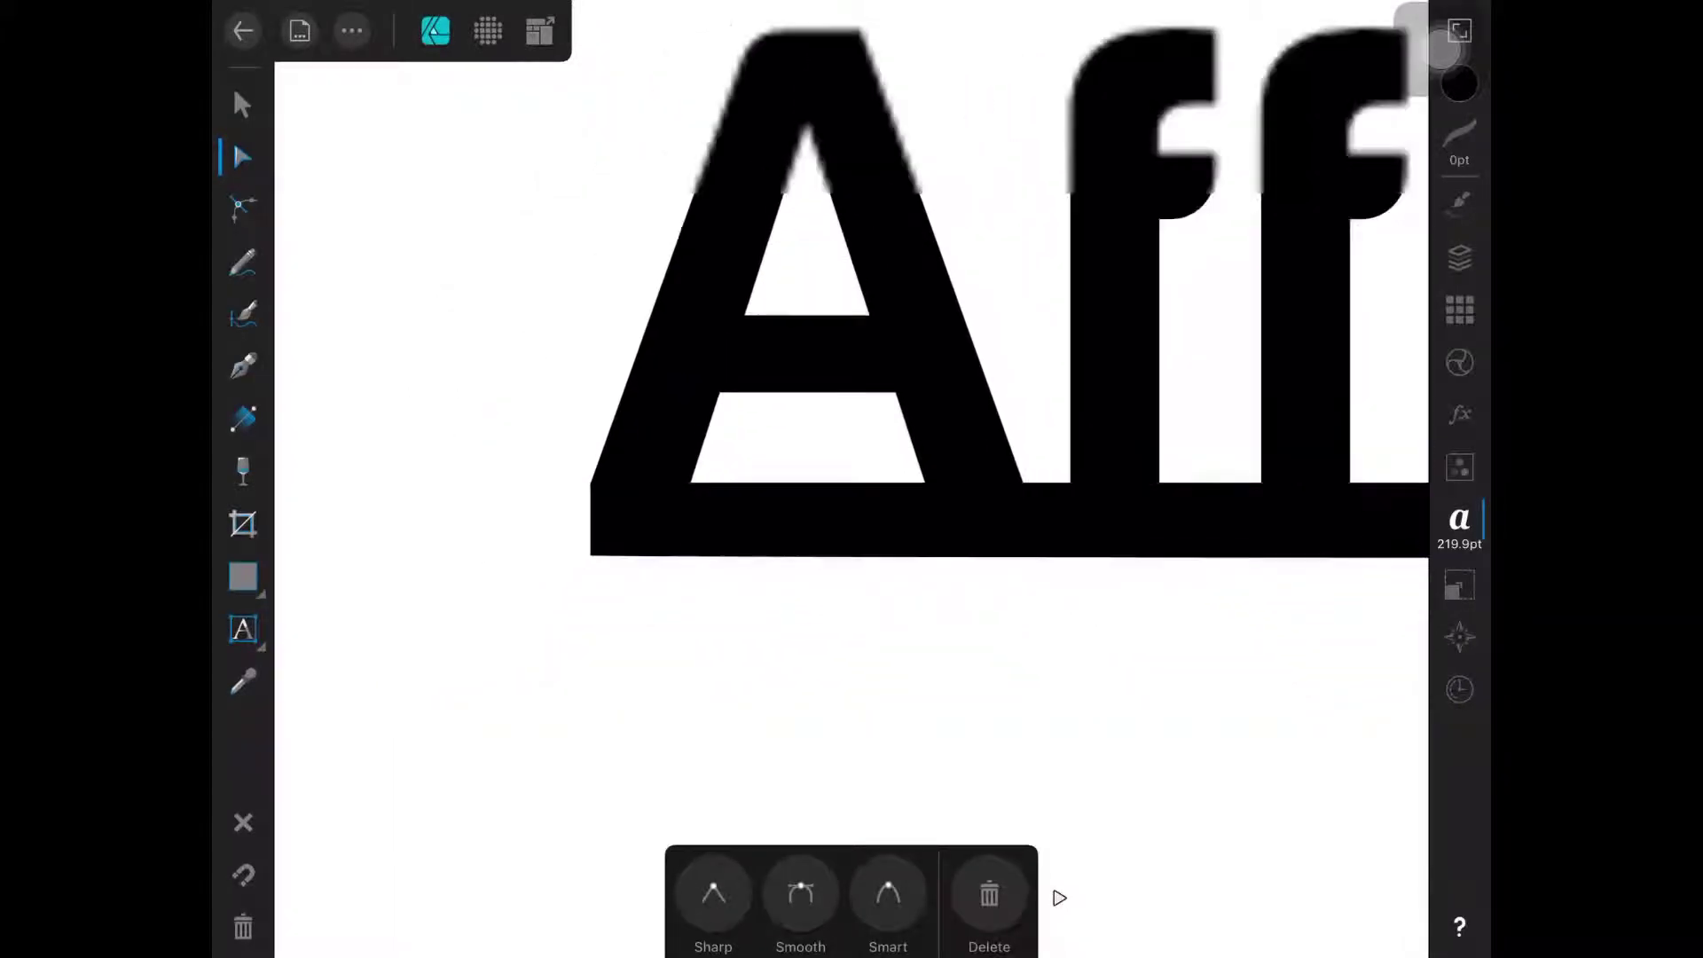
scroll(851, 479, "down", 2)
scroll(852, 479, "down", 2)
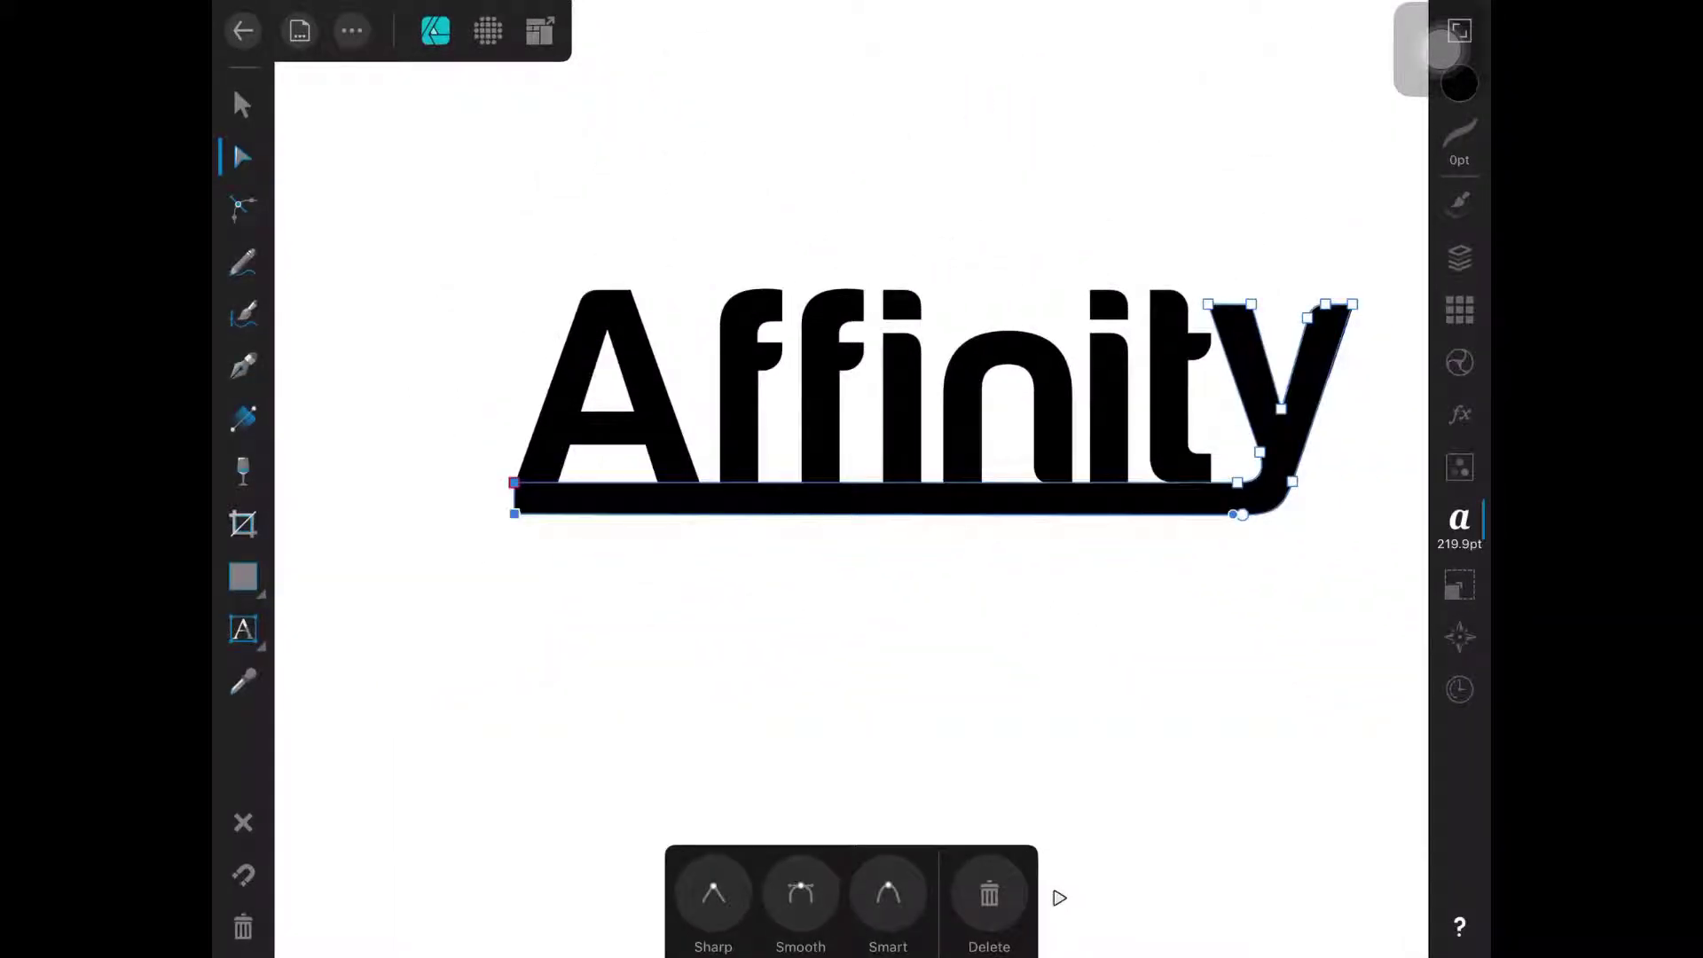
scroll(851, 426, "right", 3)
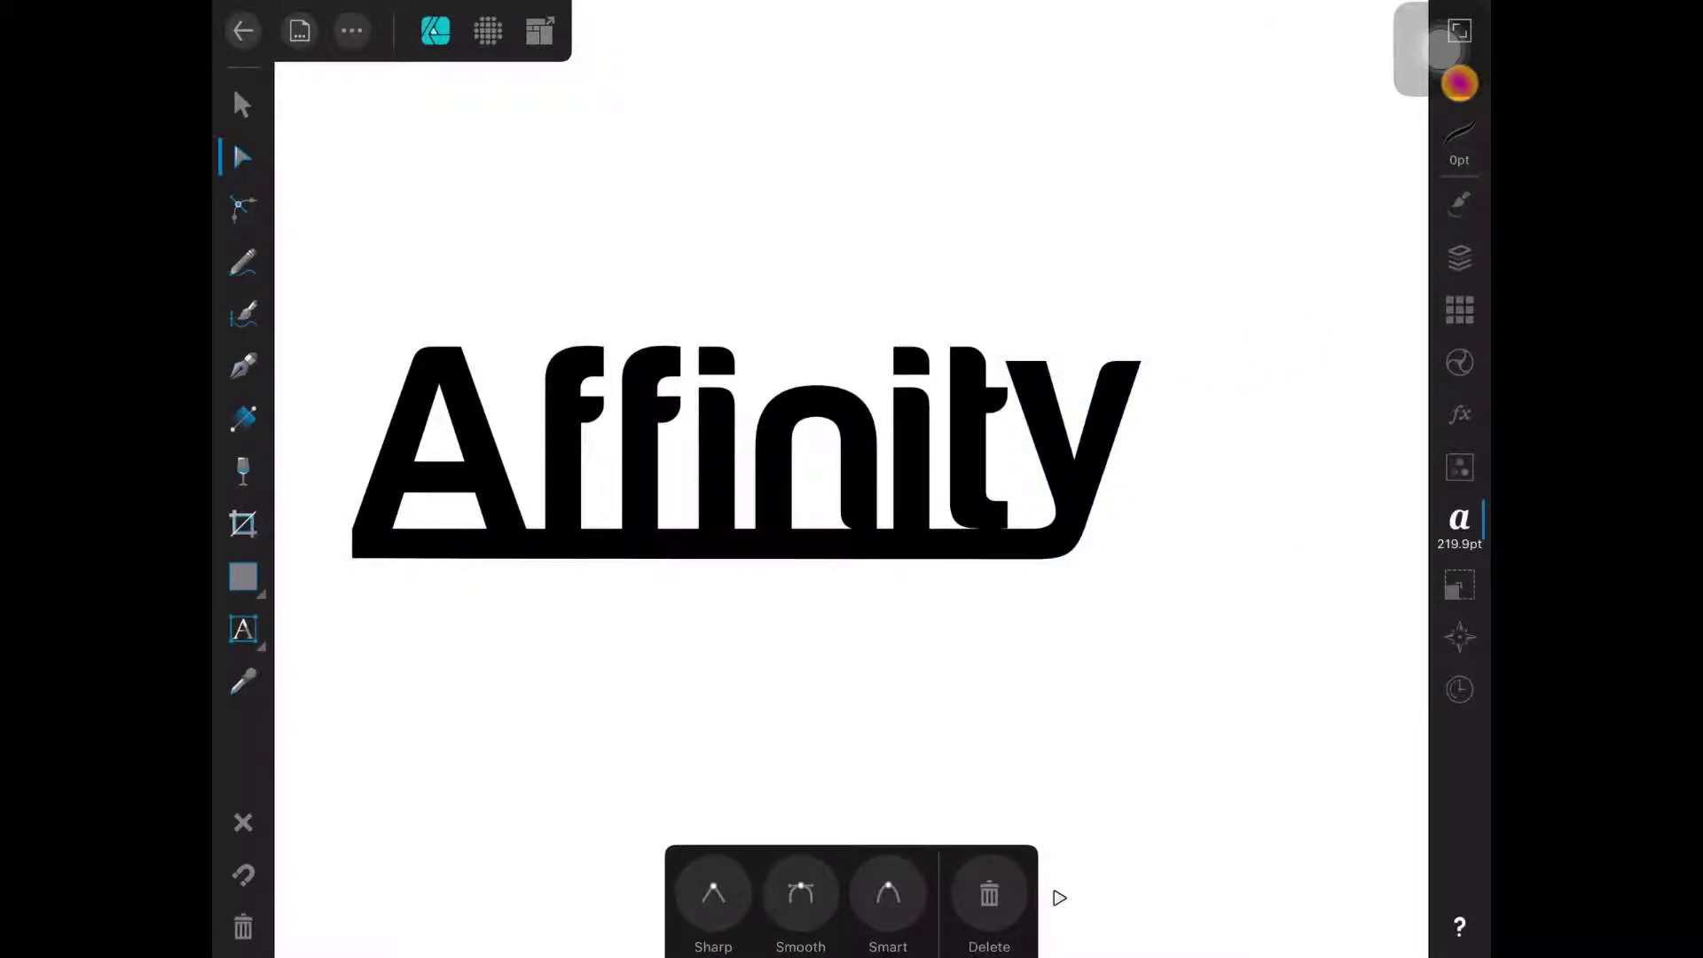
left_click(692, 543)
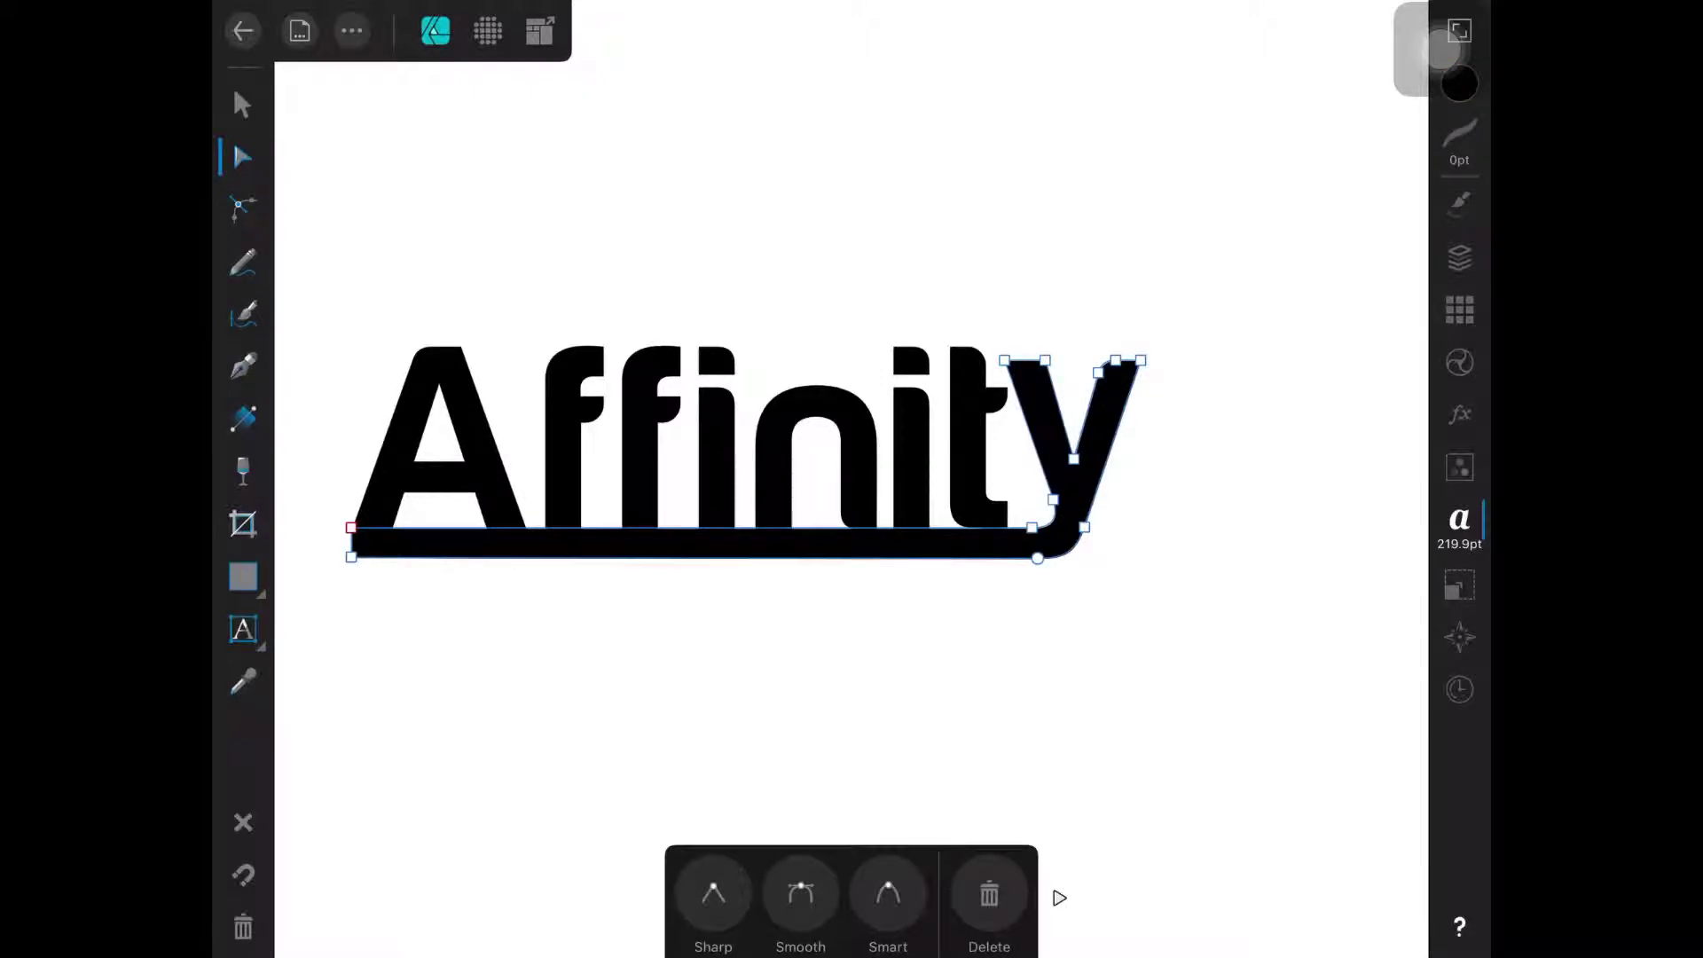
key("Escape")
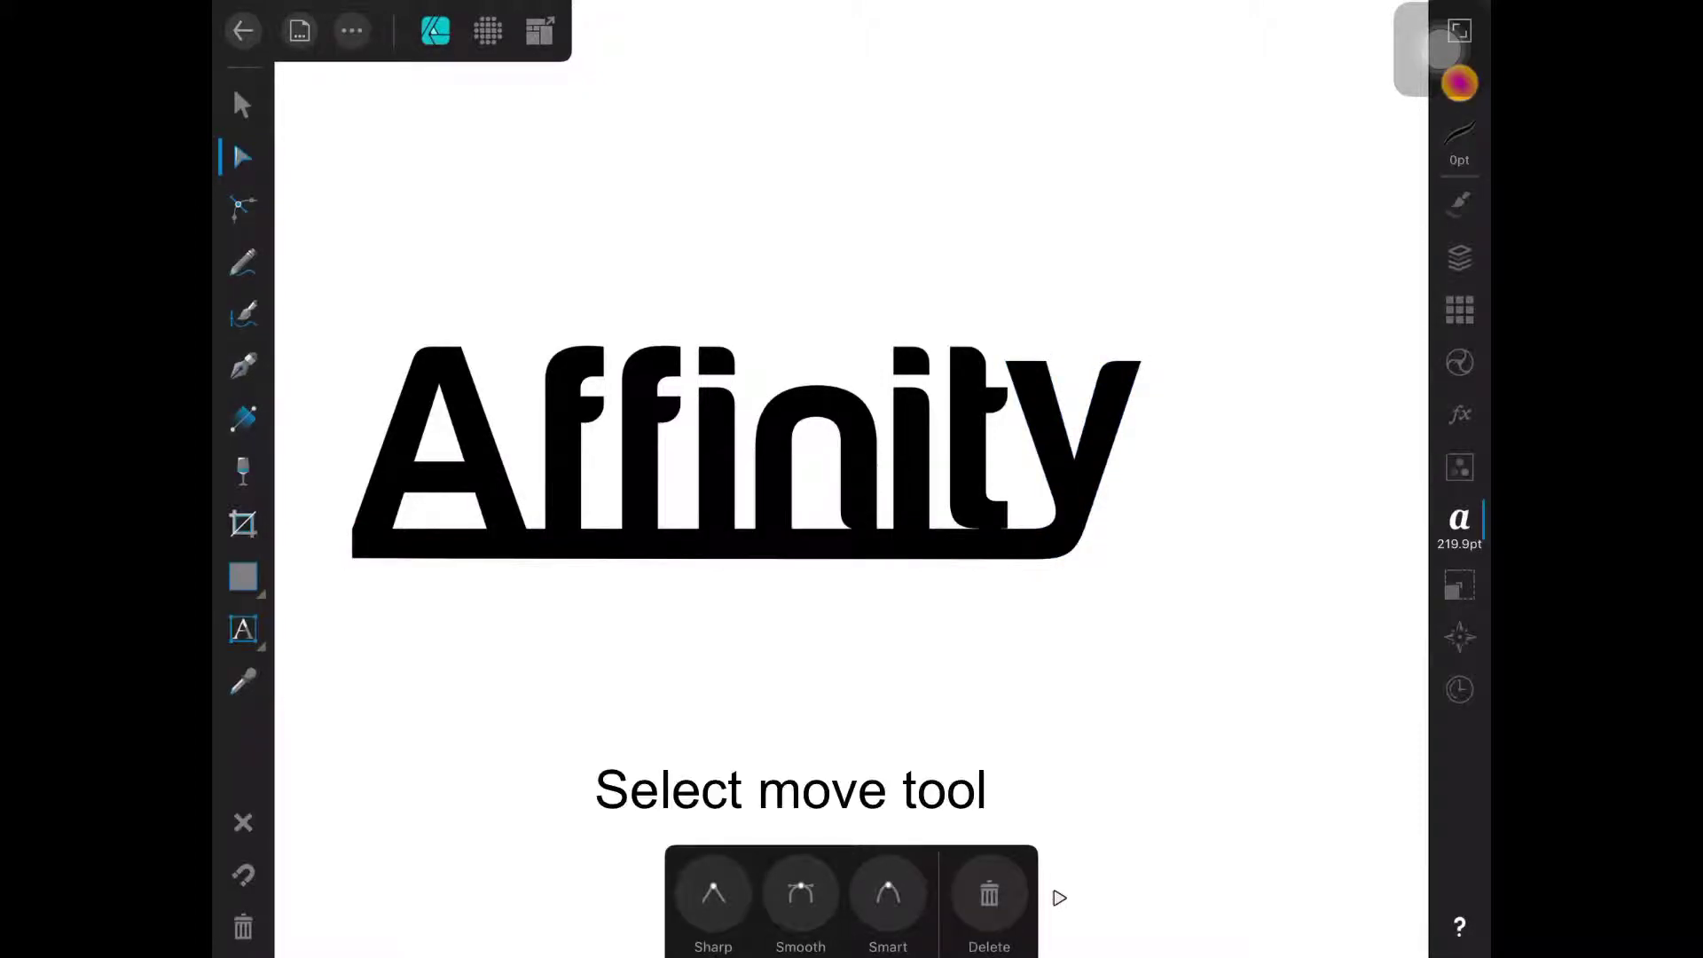
scroll(746, 452, "down", 3)
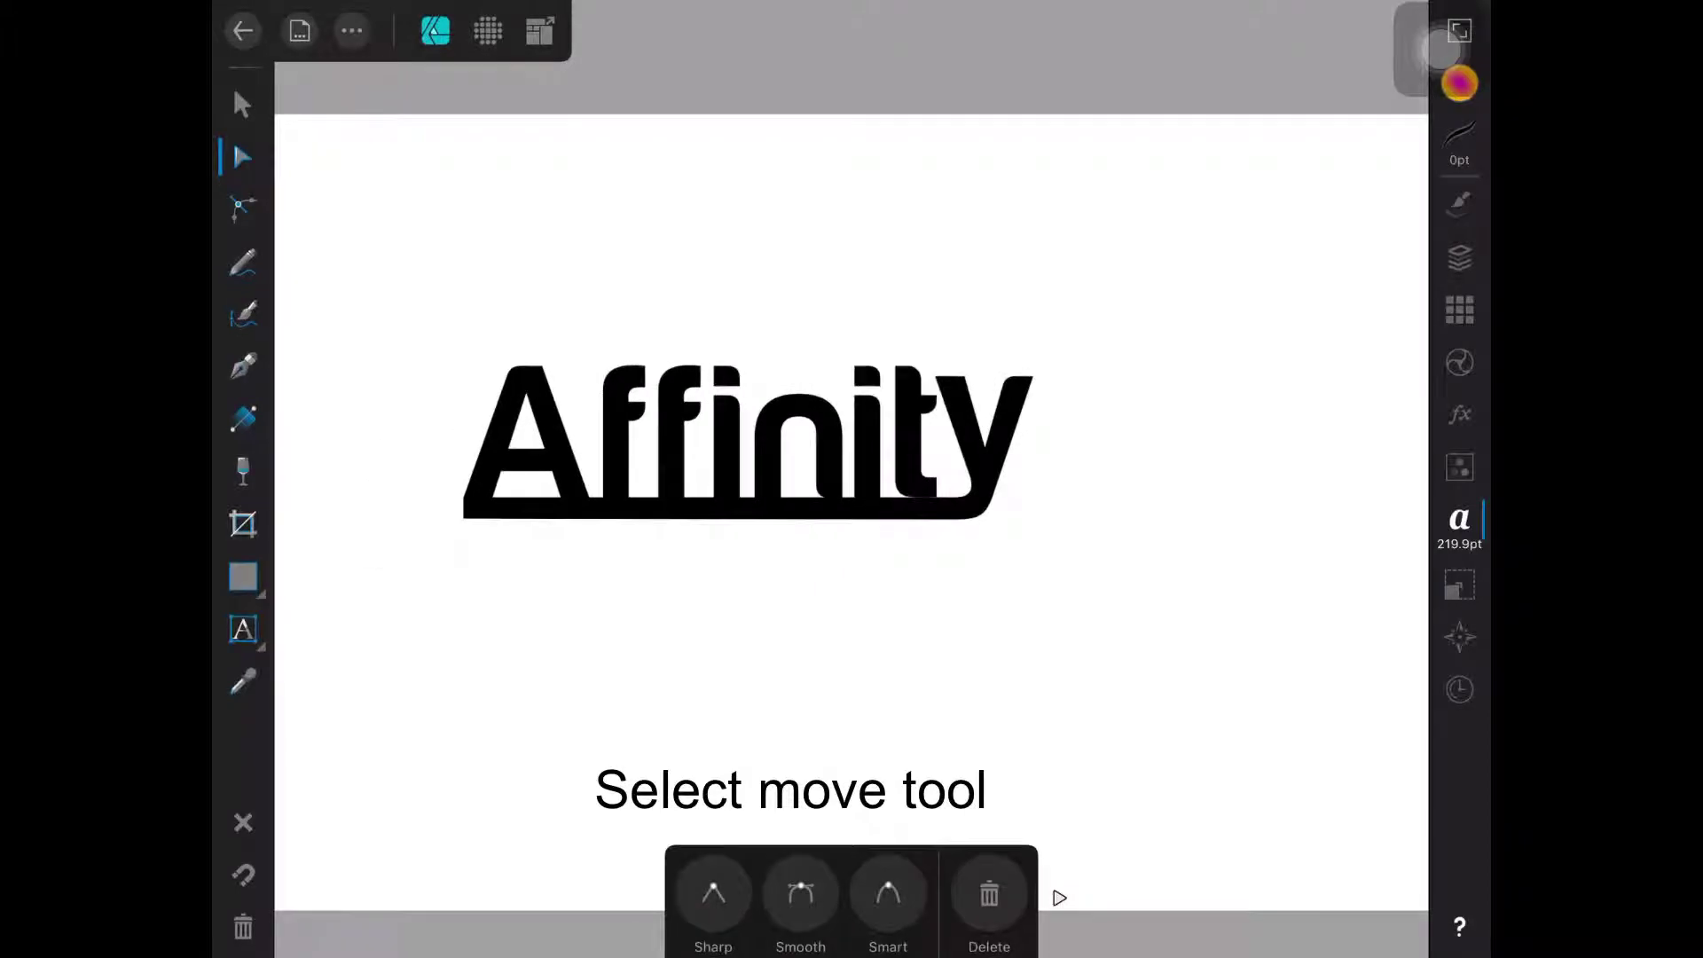
- Marquee-select every letter and the tail, then combine them with Operations > Add
left_click(242, 105)
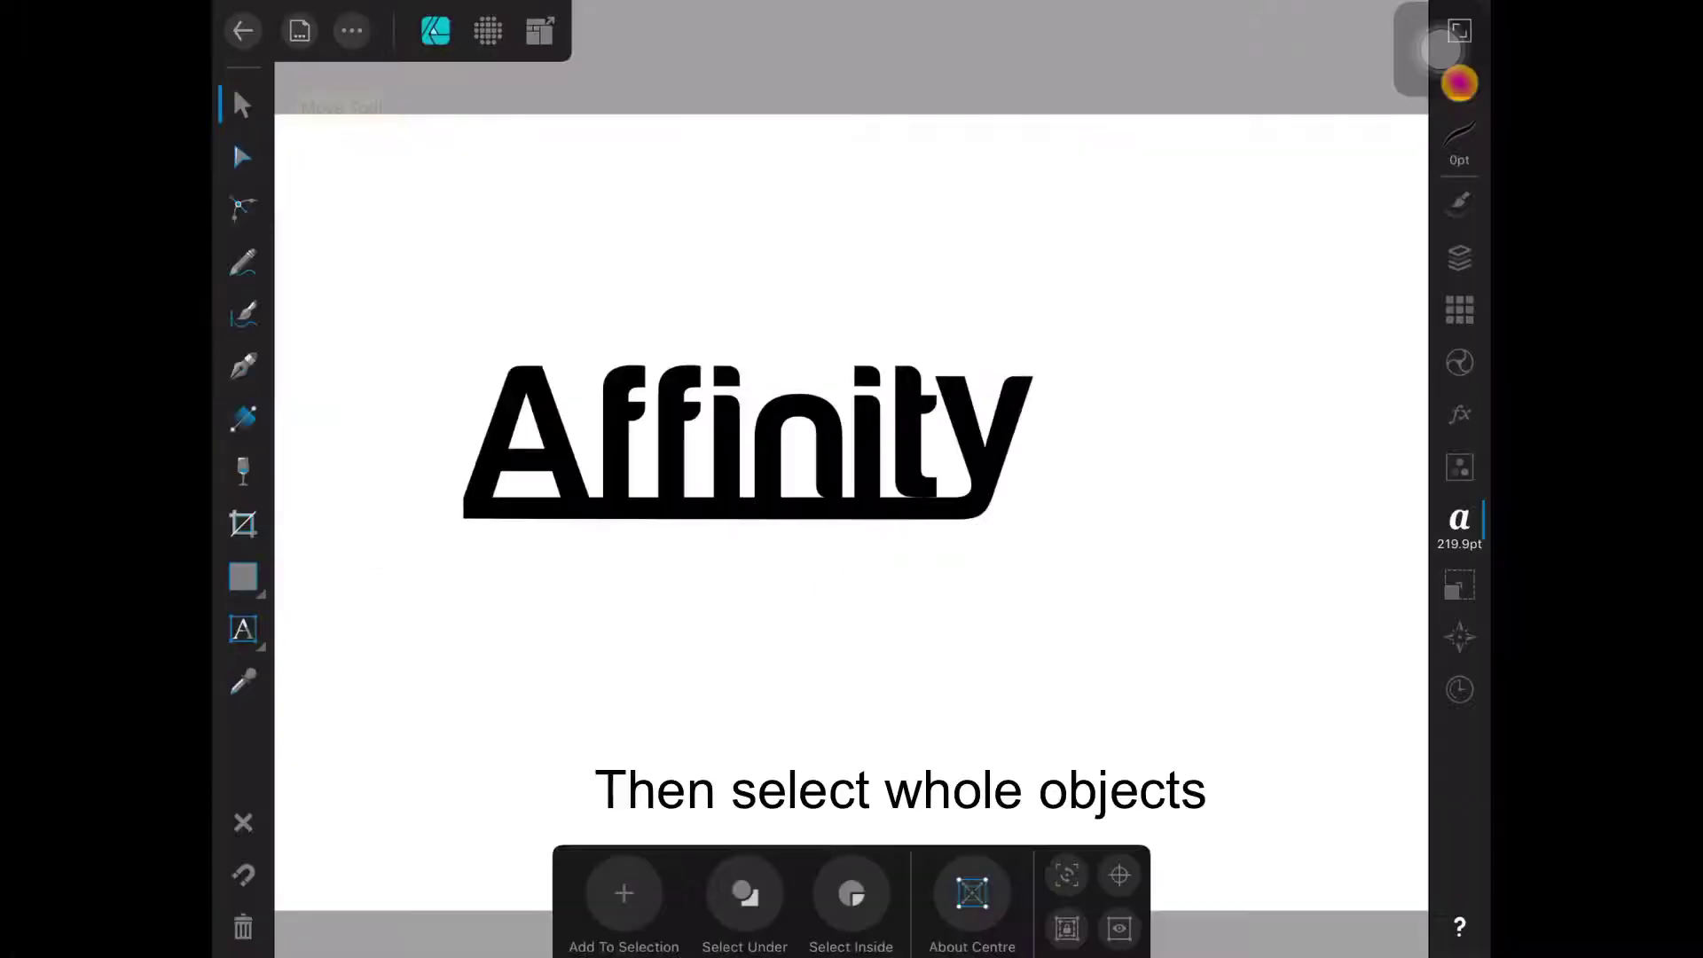
left_click_drag(375, 232, 1136, 581)
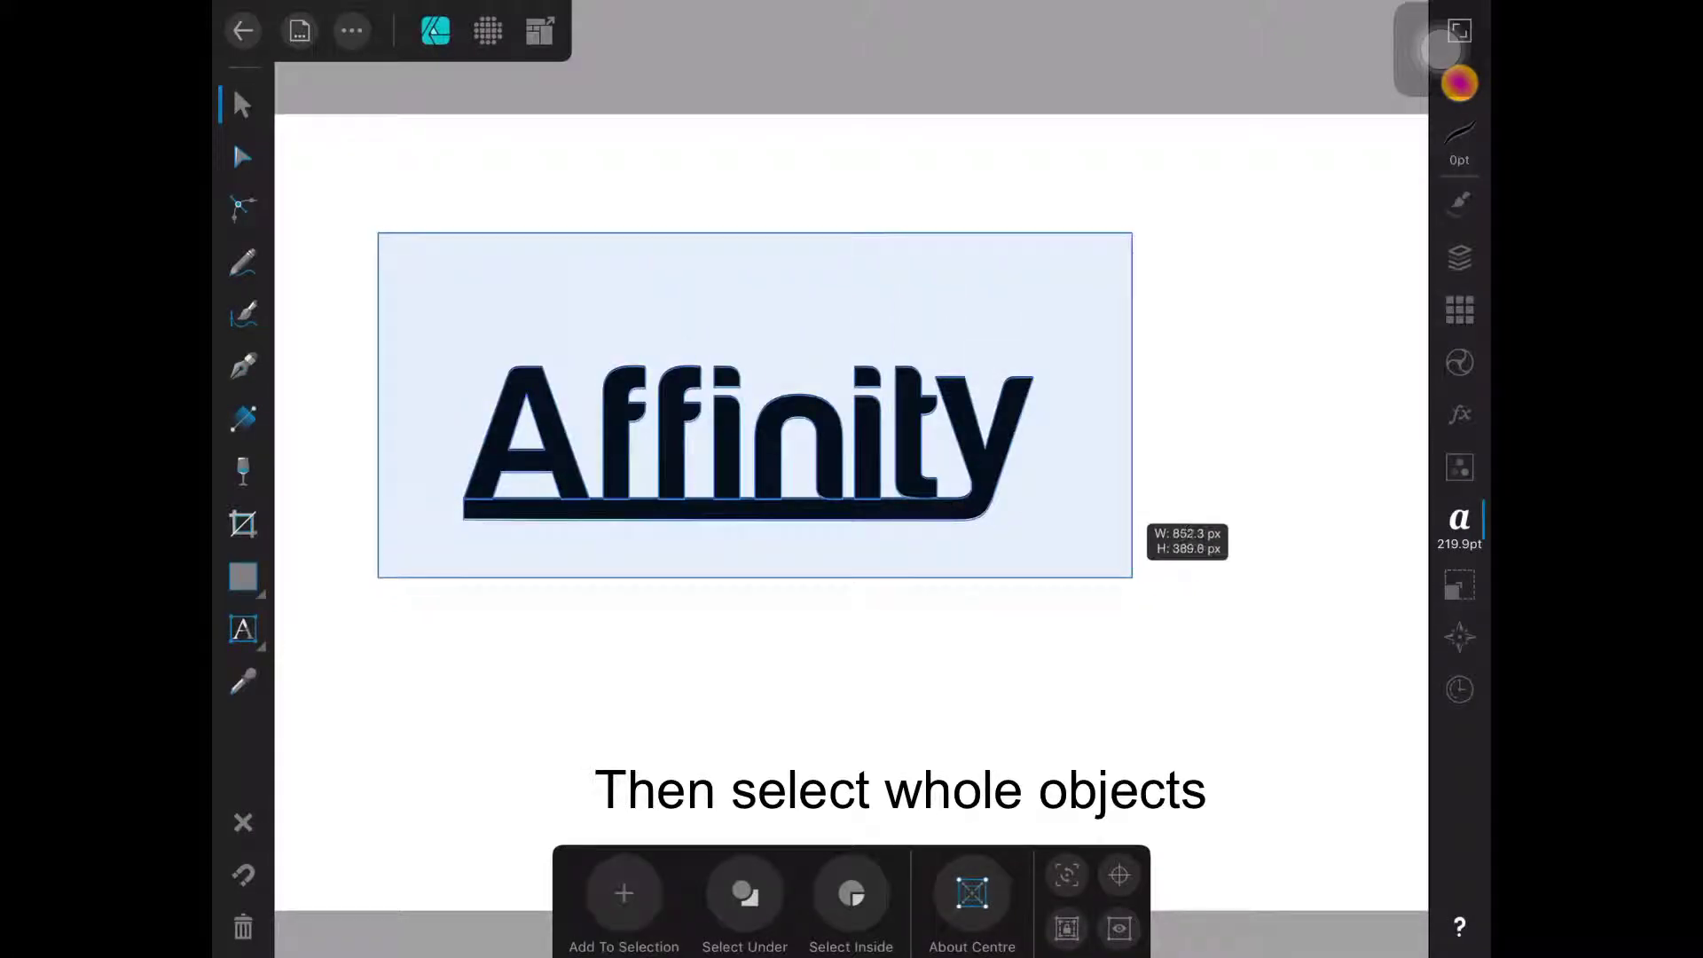
left_click(352, 30)
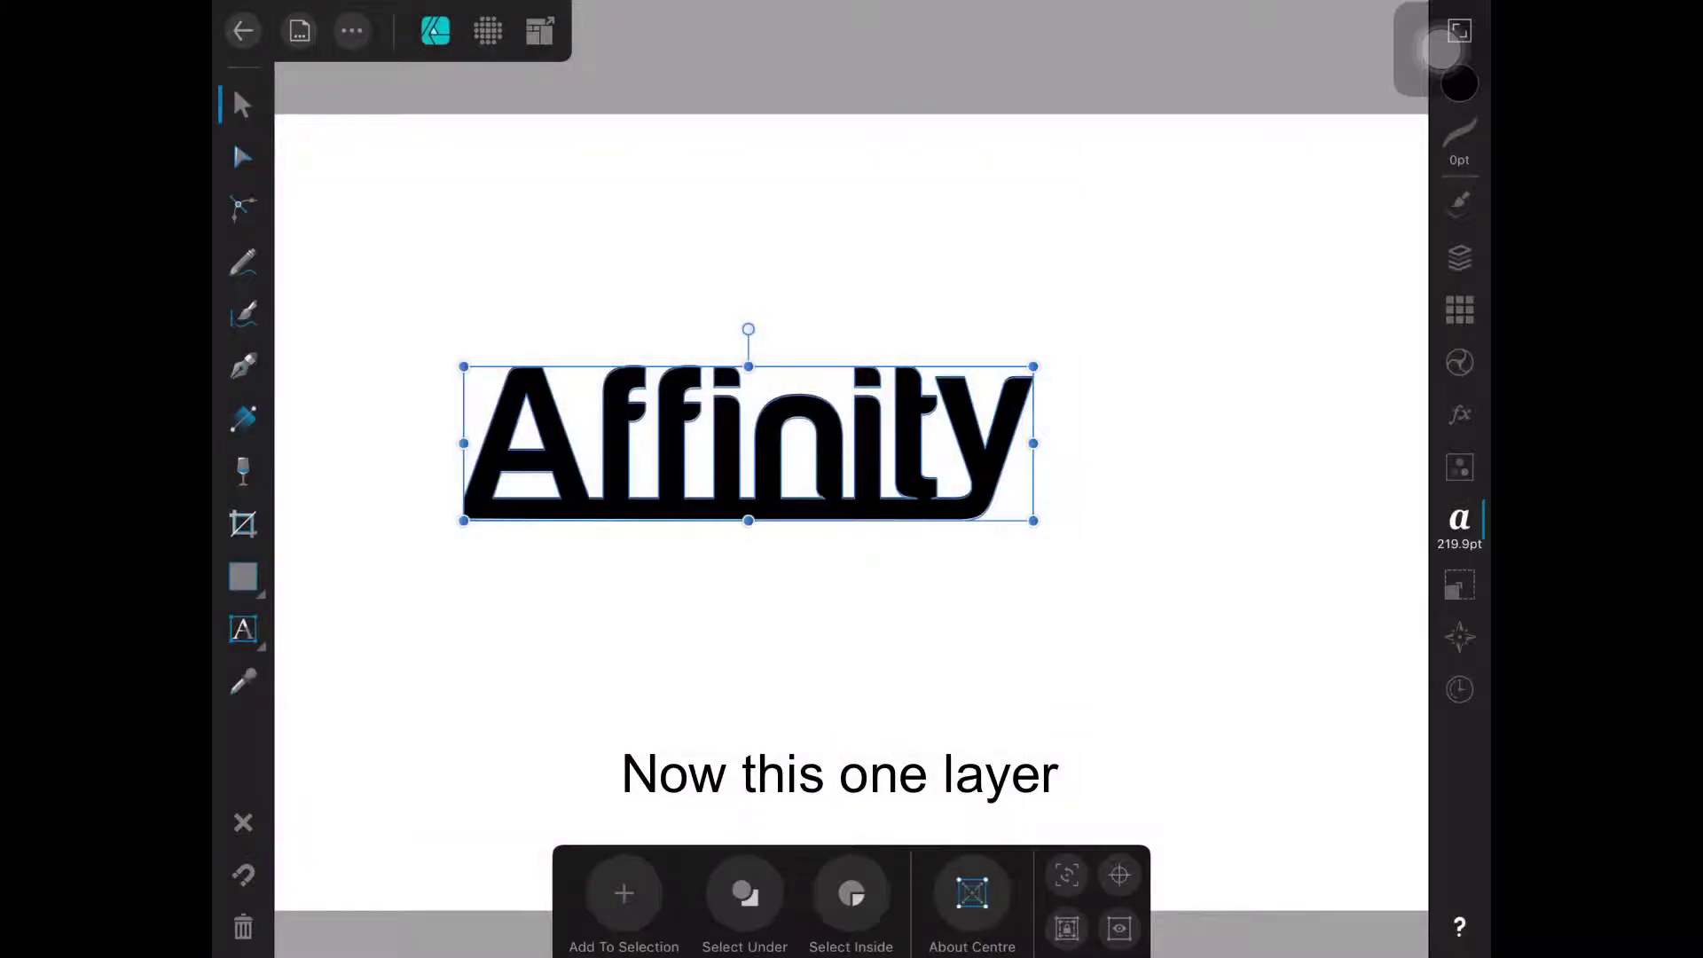
scroll(751, 409, "up", 5)
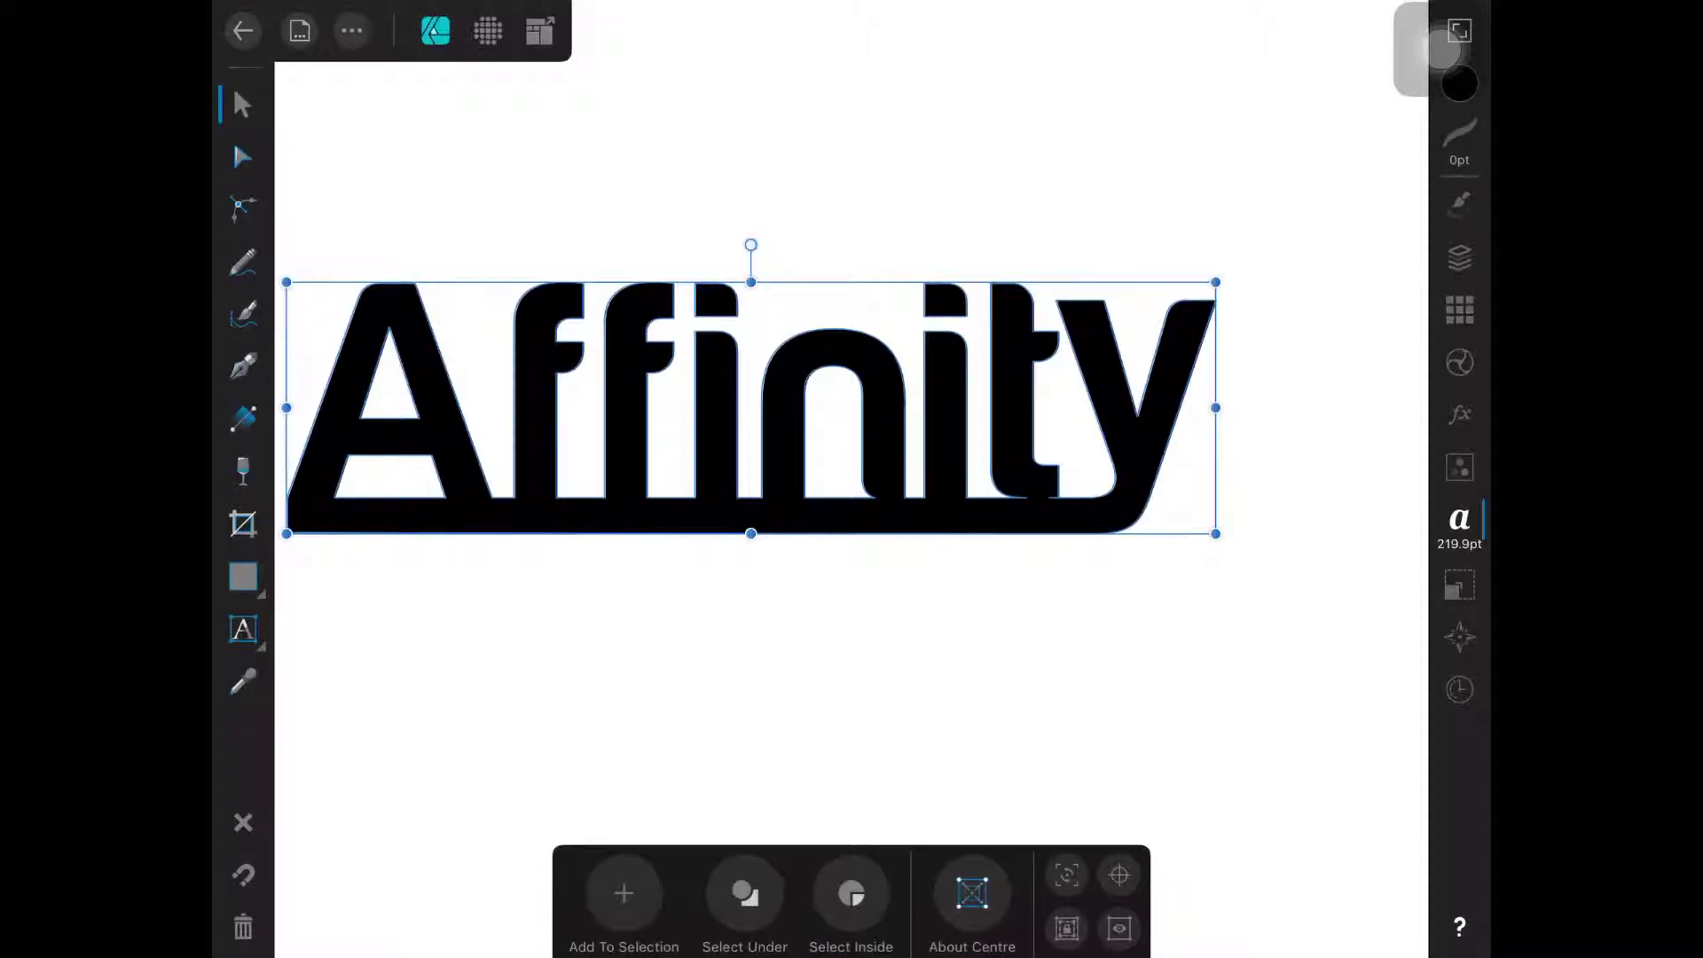
key("ctrl+z")
key("ctrl+shift+z")
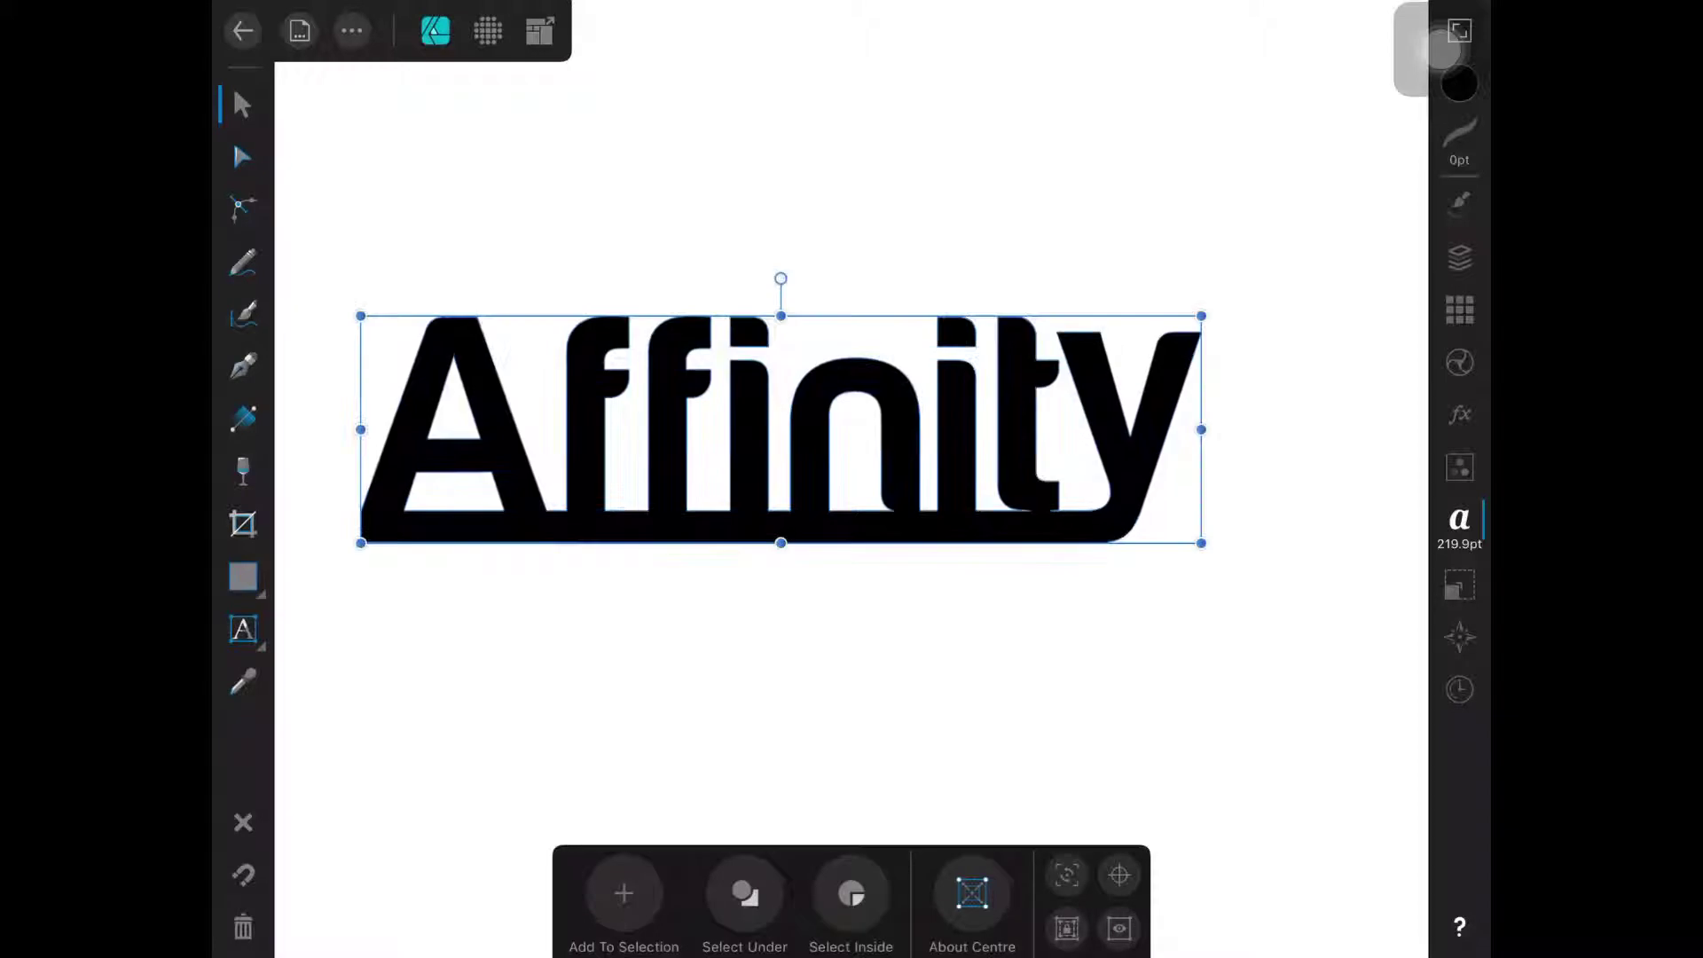
- Apply a gradient fill across the word and set its type to Elliptical
left_click(242, 418)
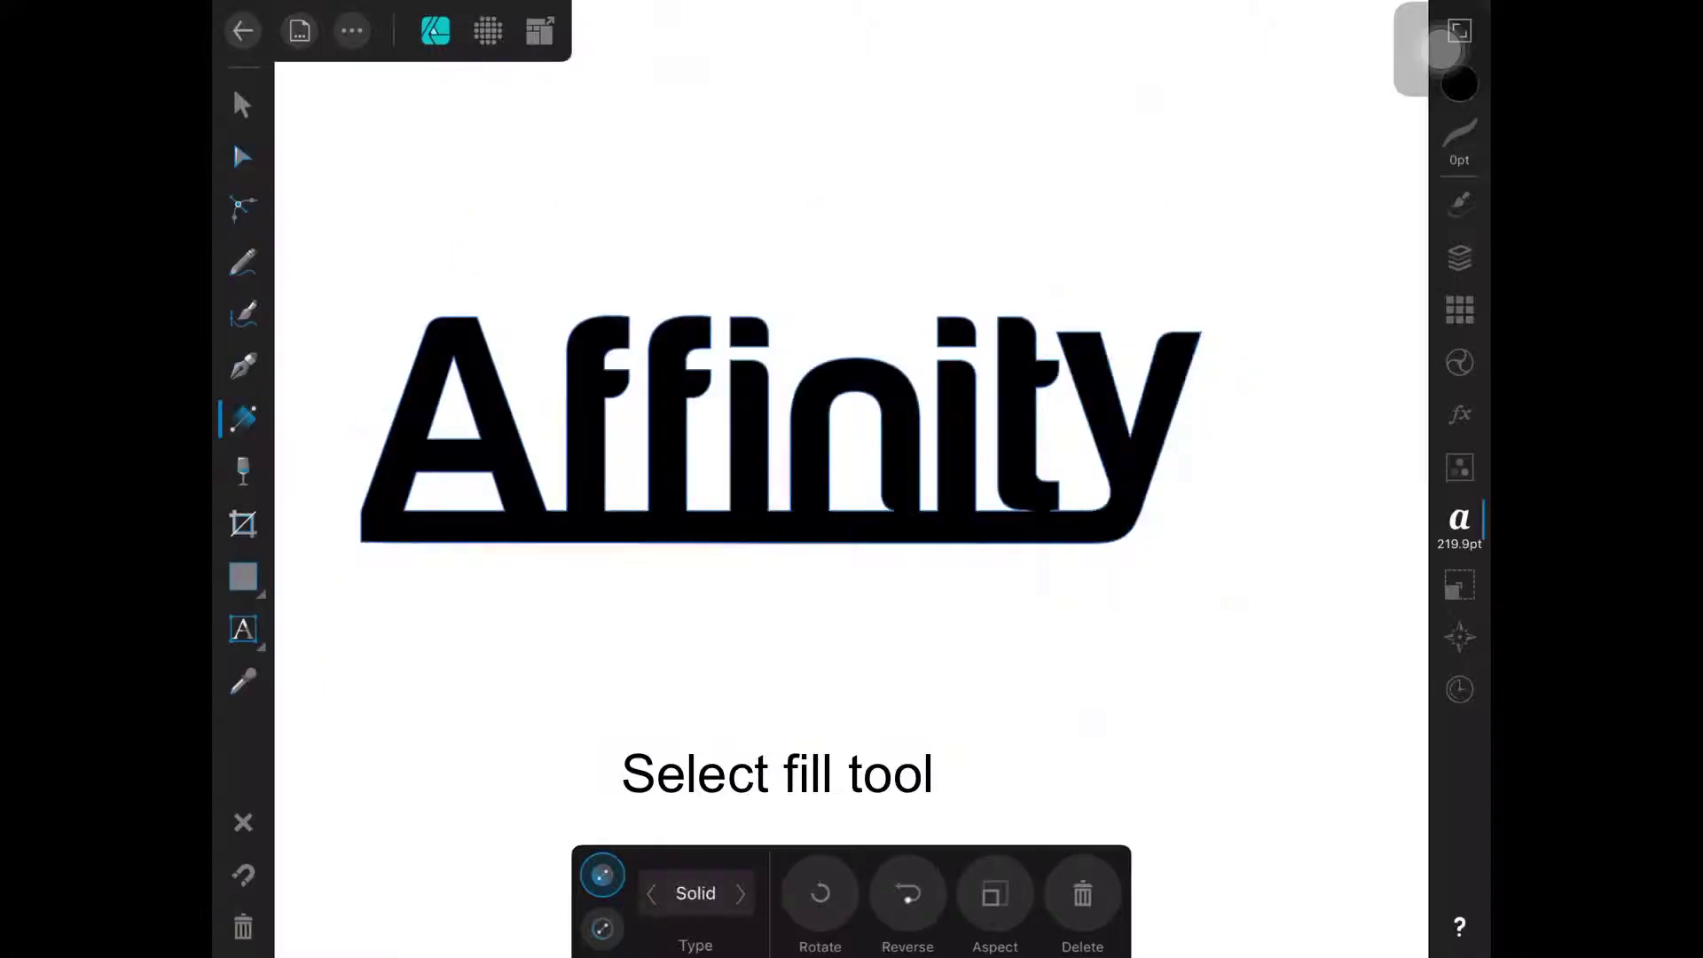
left_click_drag(361, 426, 1201, 426)
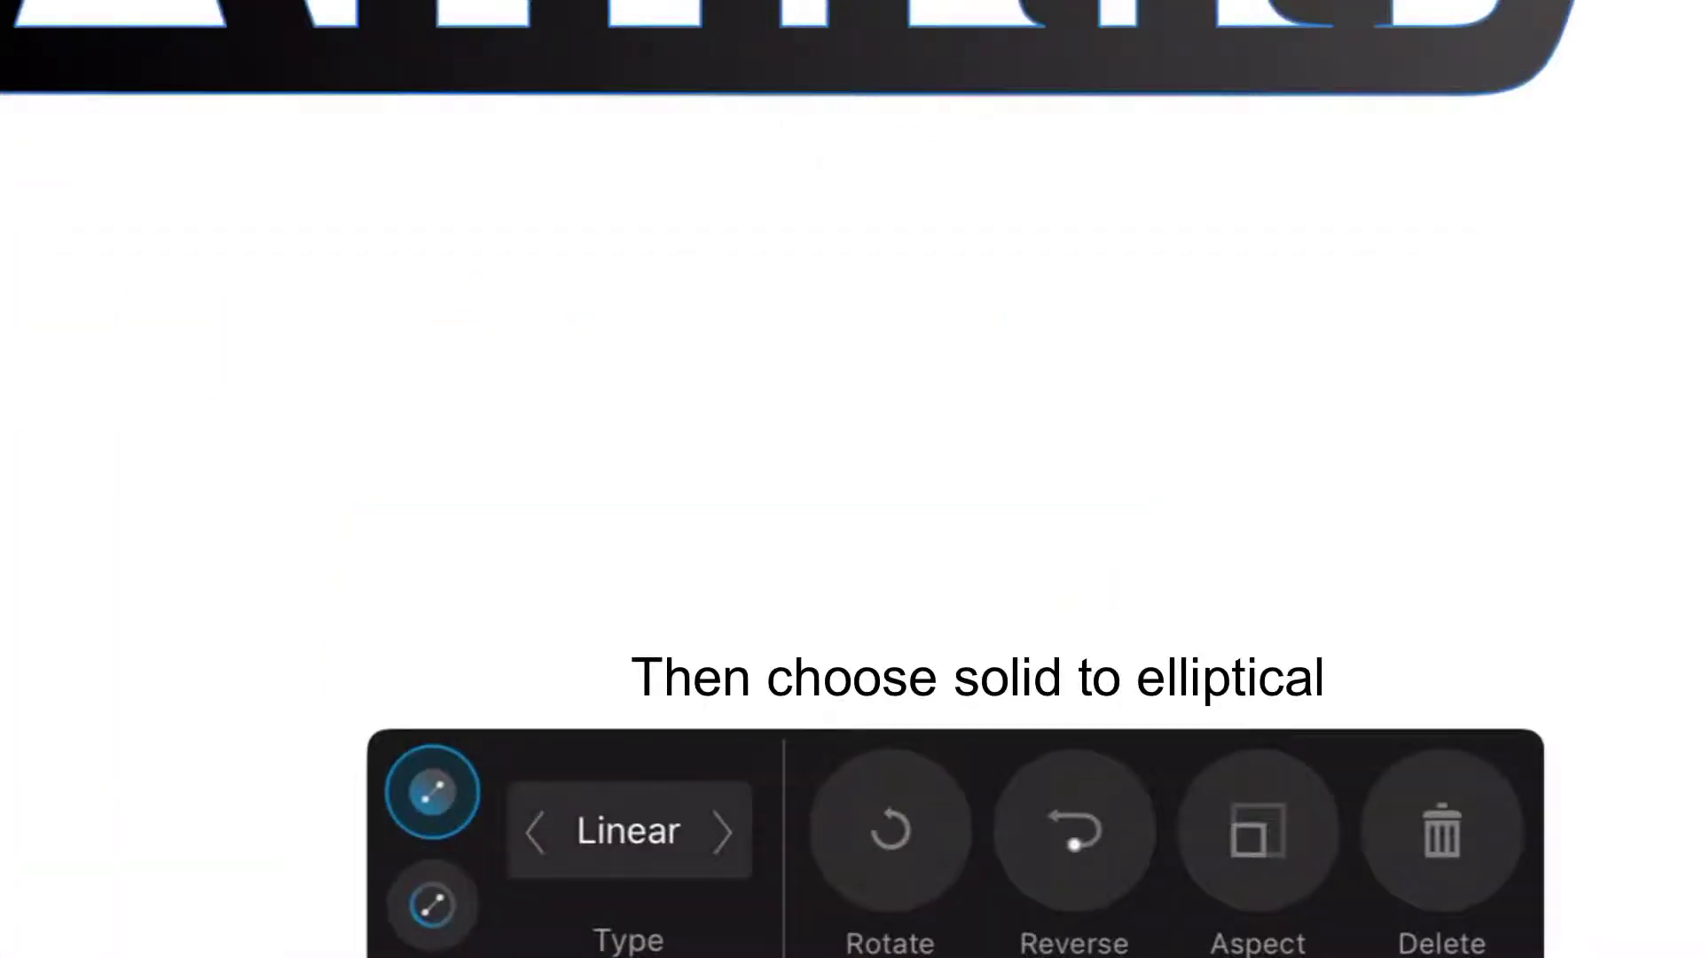
left_click(723, 831)
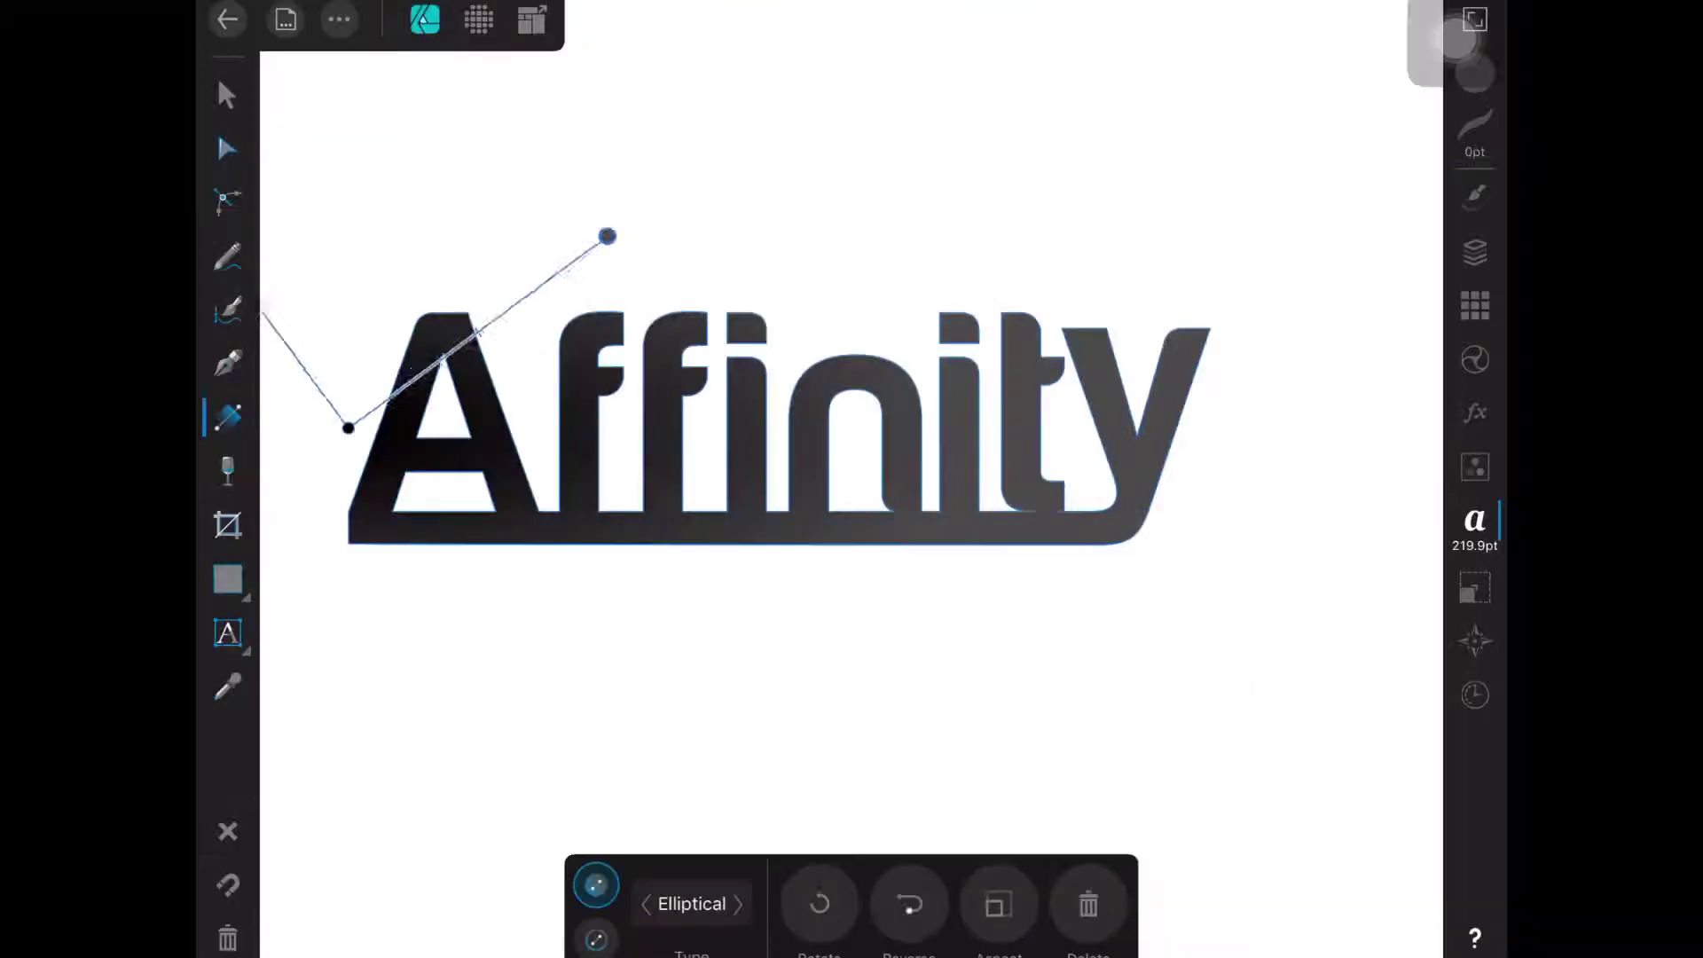
- Recentre the elliptical gradient beneath the middle letters and stretch its radius handles
left_click_drag(608, 236, 543, 249)
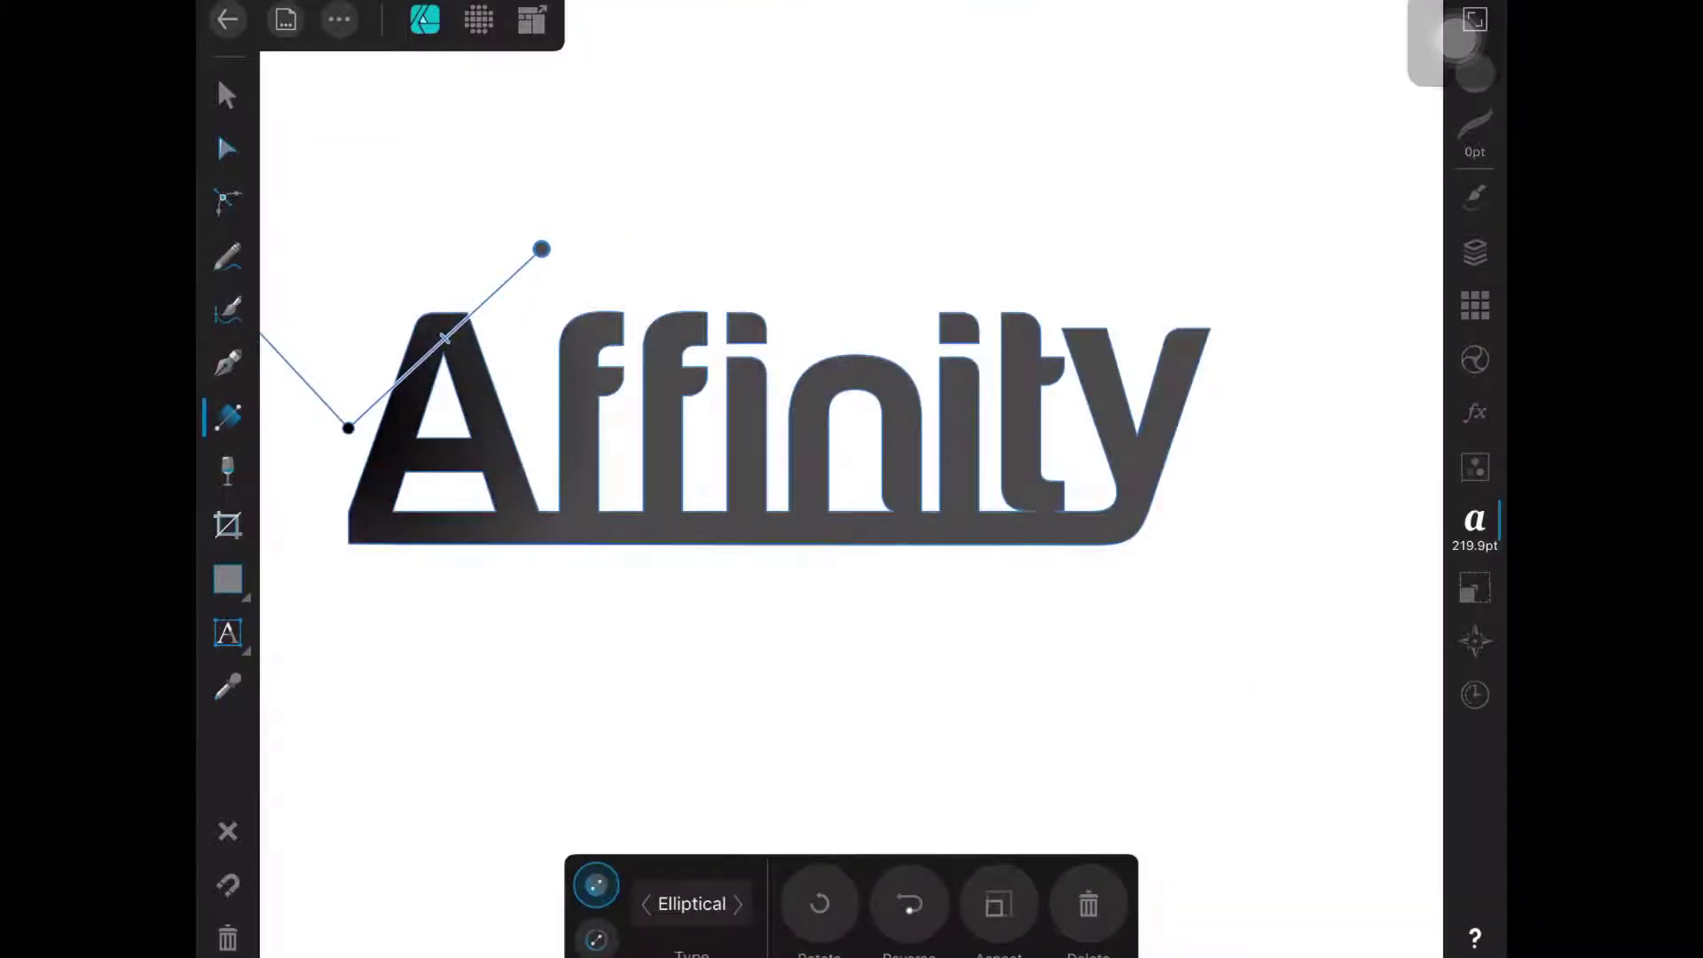
mouse_move(348, 429)
left_mouse_down()
mouse_move(804, 504)
mouse_move(785, 517)
left_mouse_up()
left_click_drag(977, 336, 1020, 242)
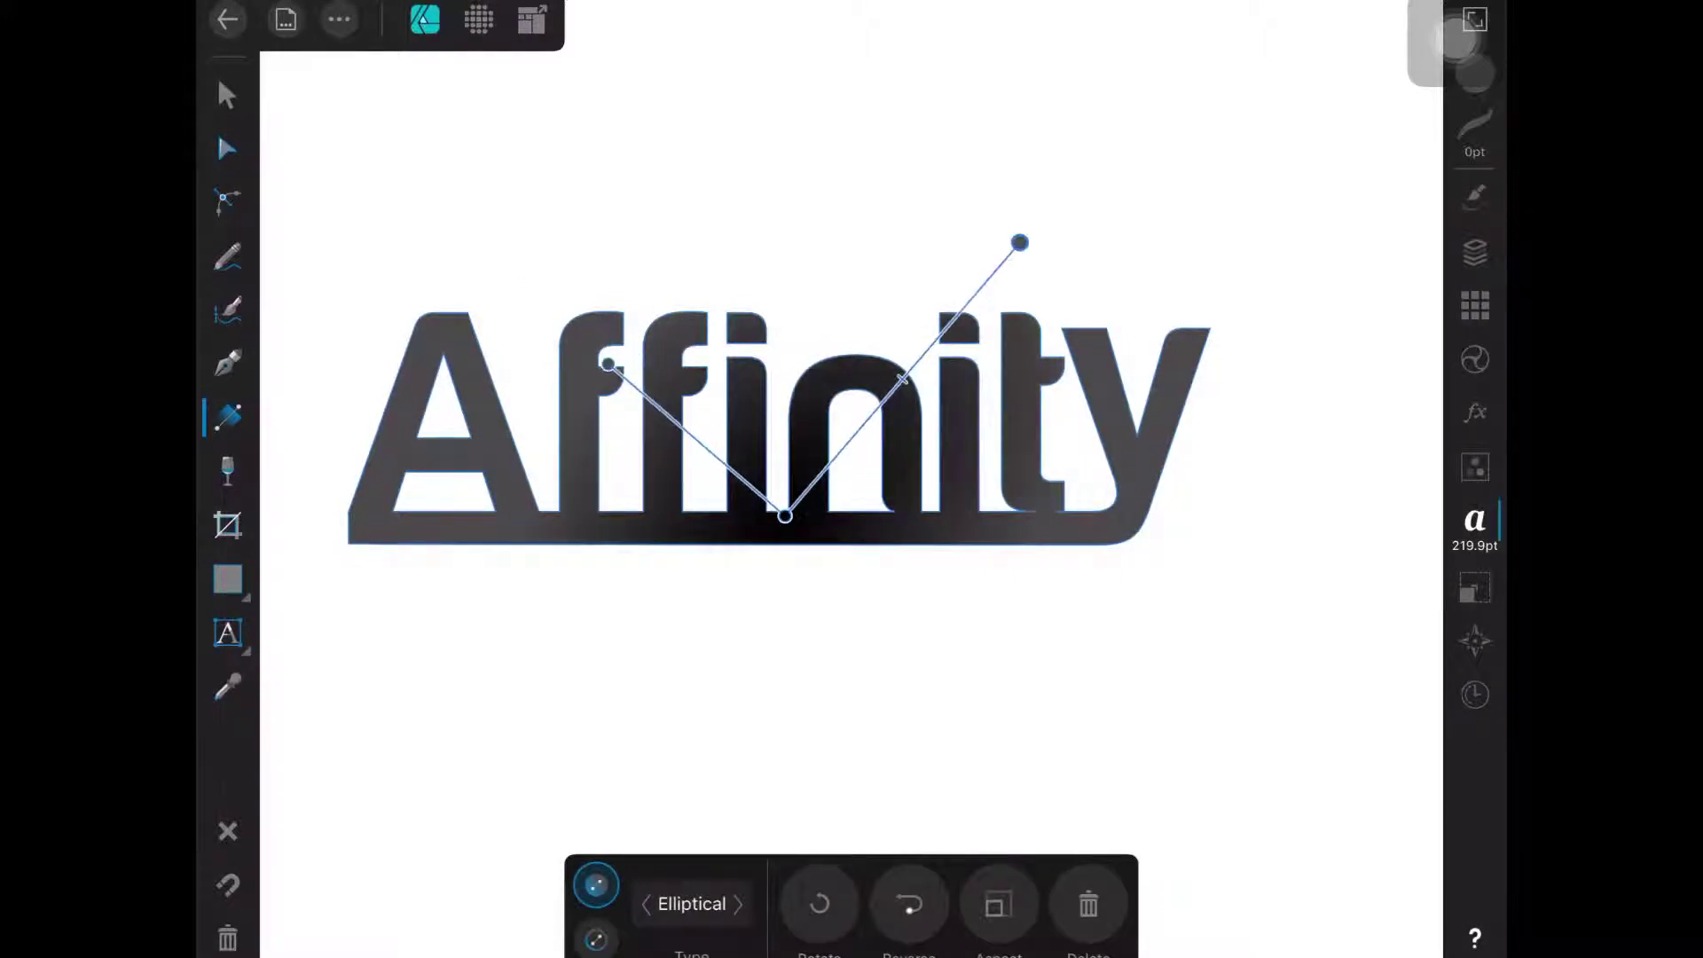
left_click_drag(607, 364, 543, 257)
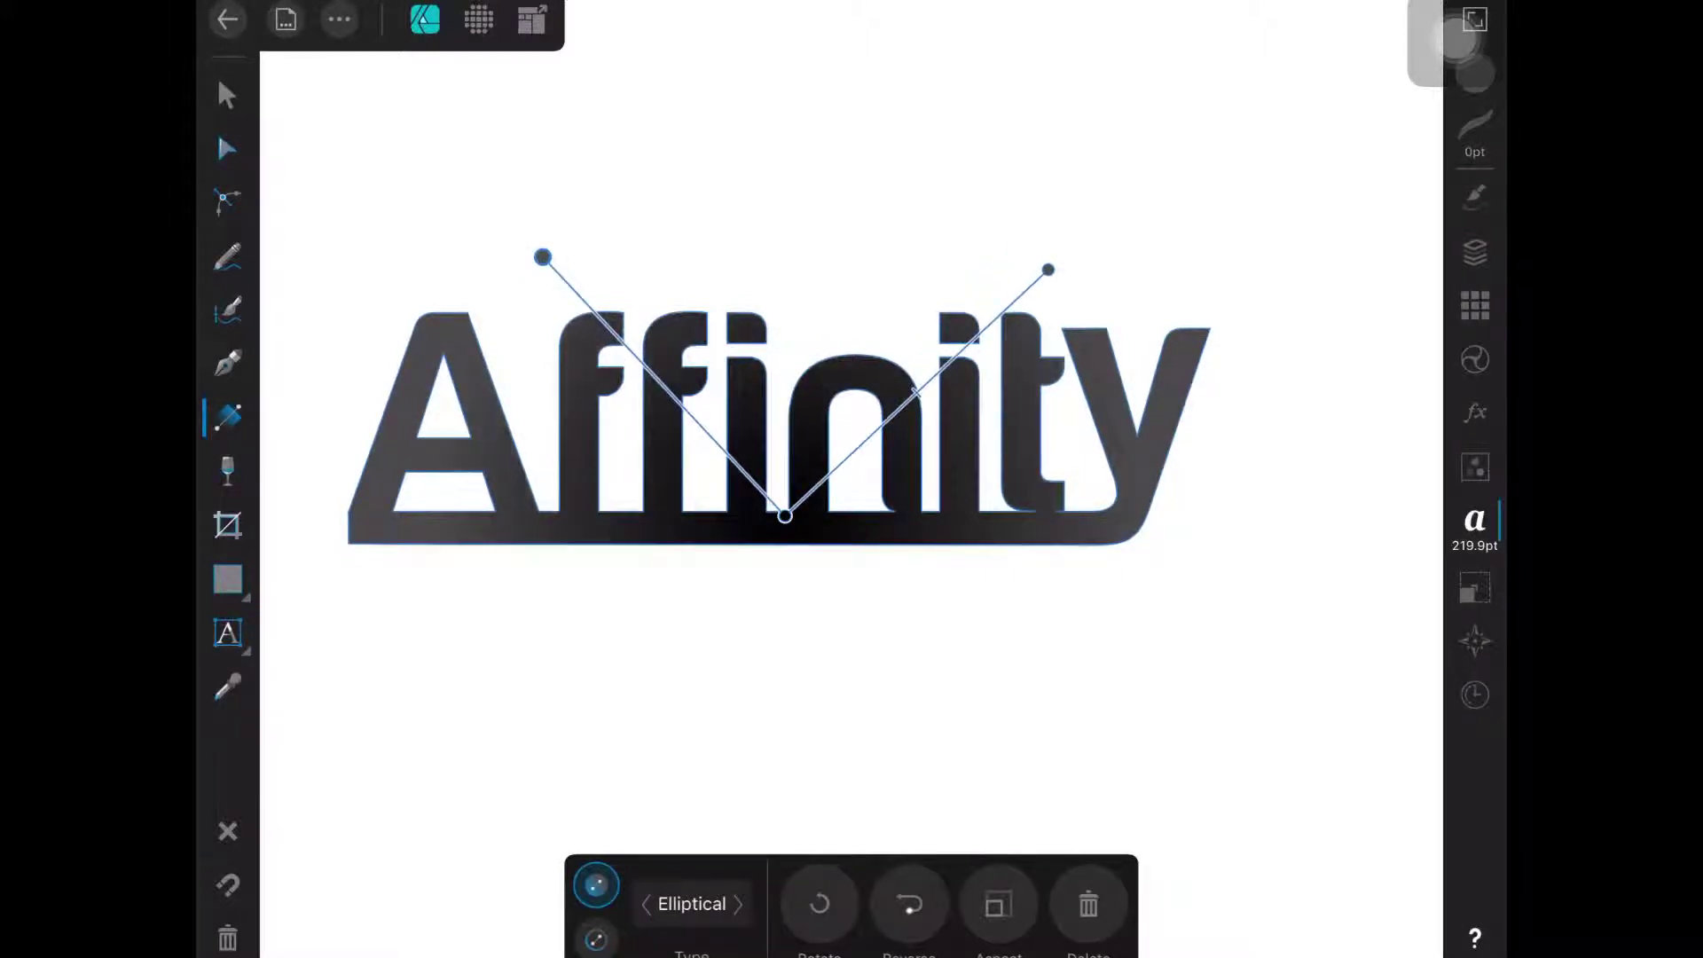
left_click_drag(1049, 269, 1054, 218)
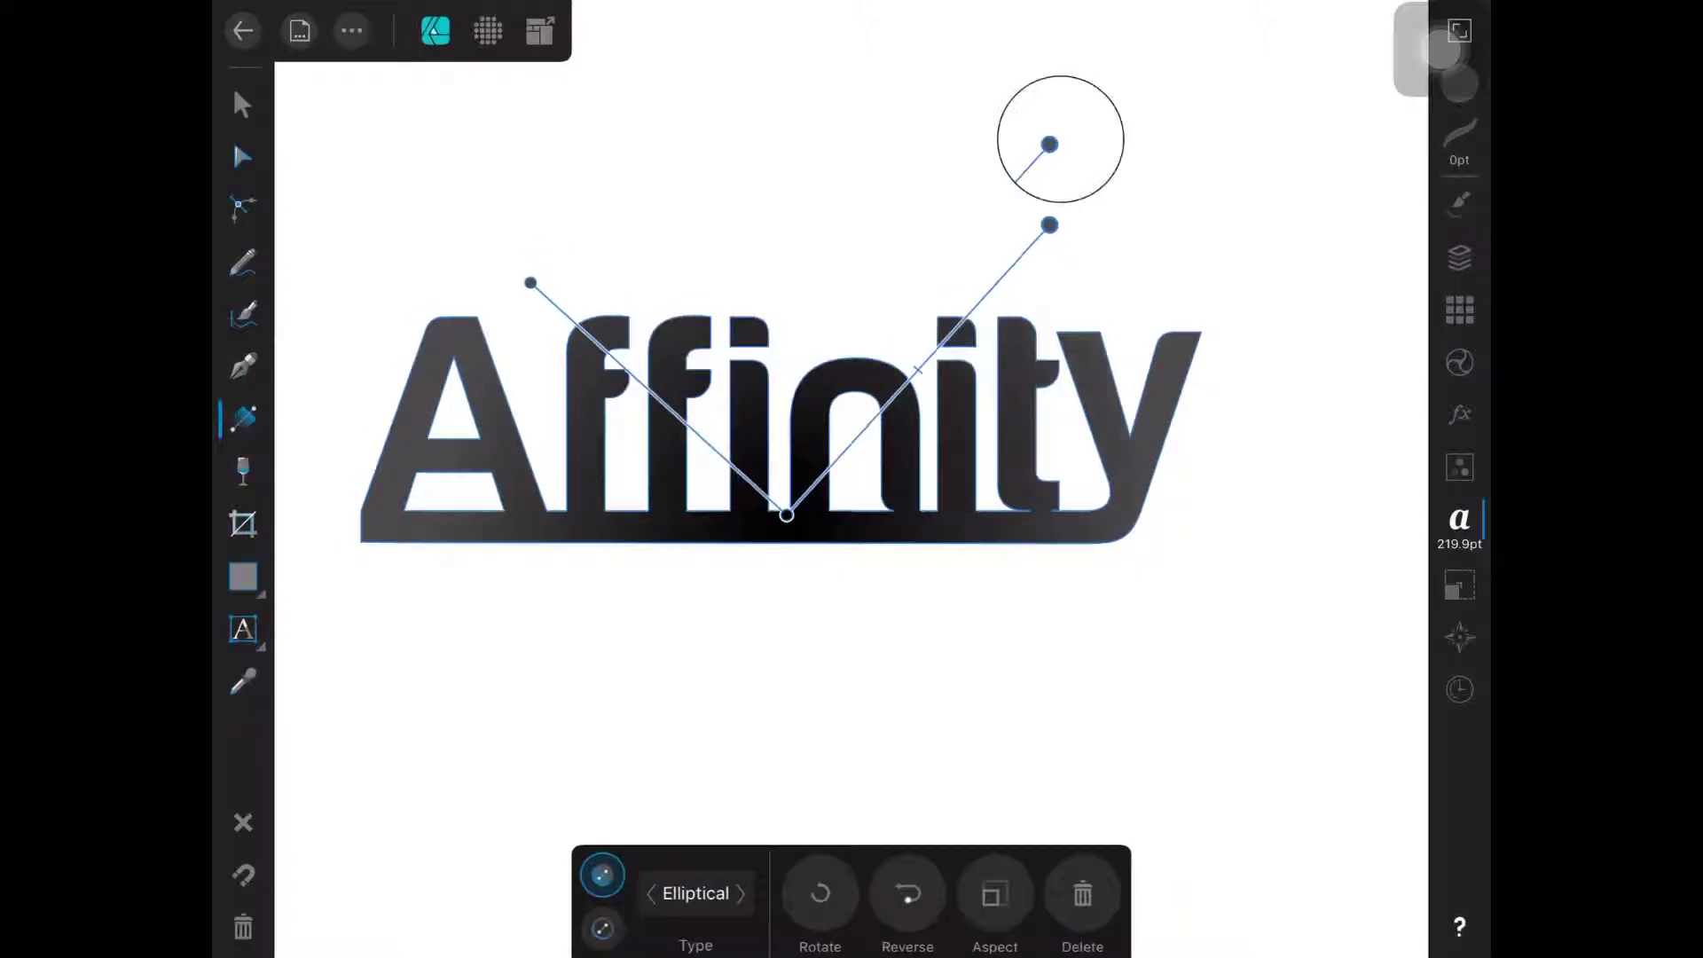
left_click(787, 515)
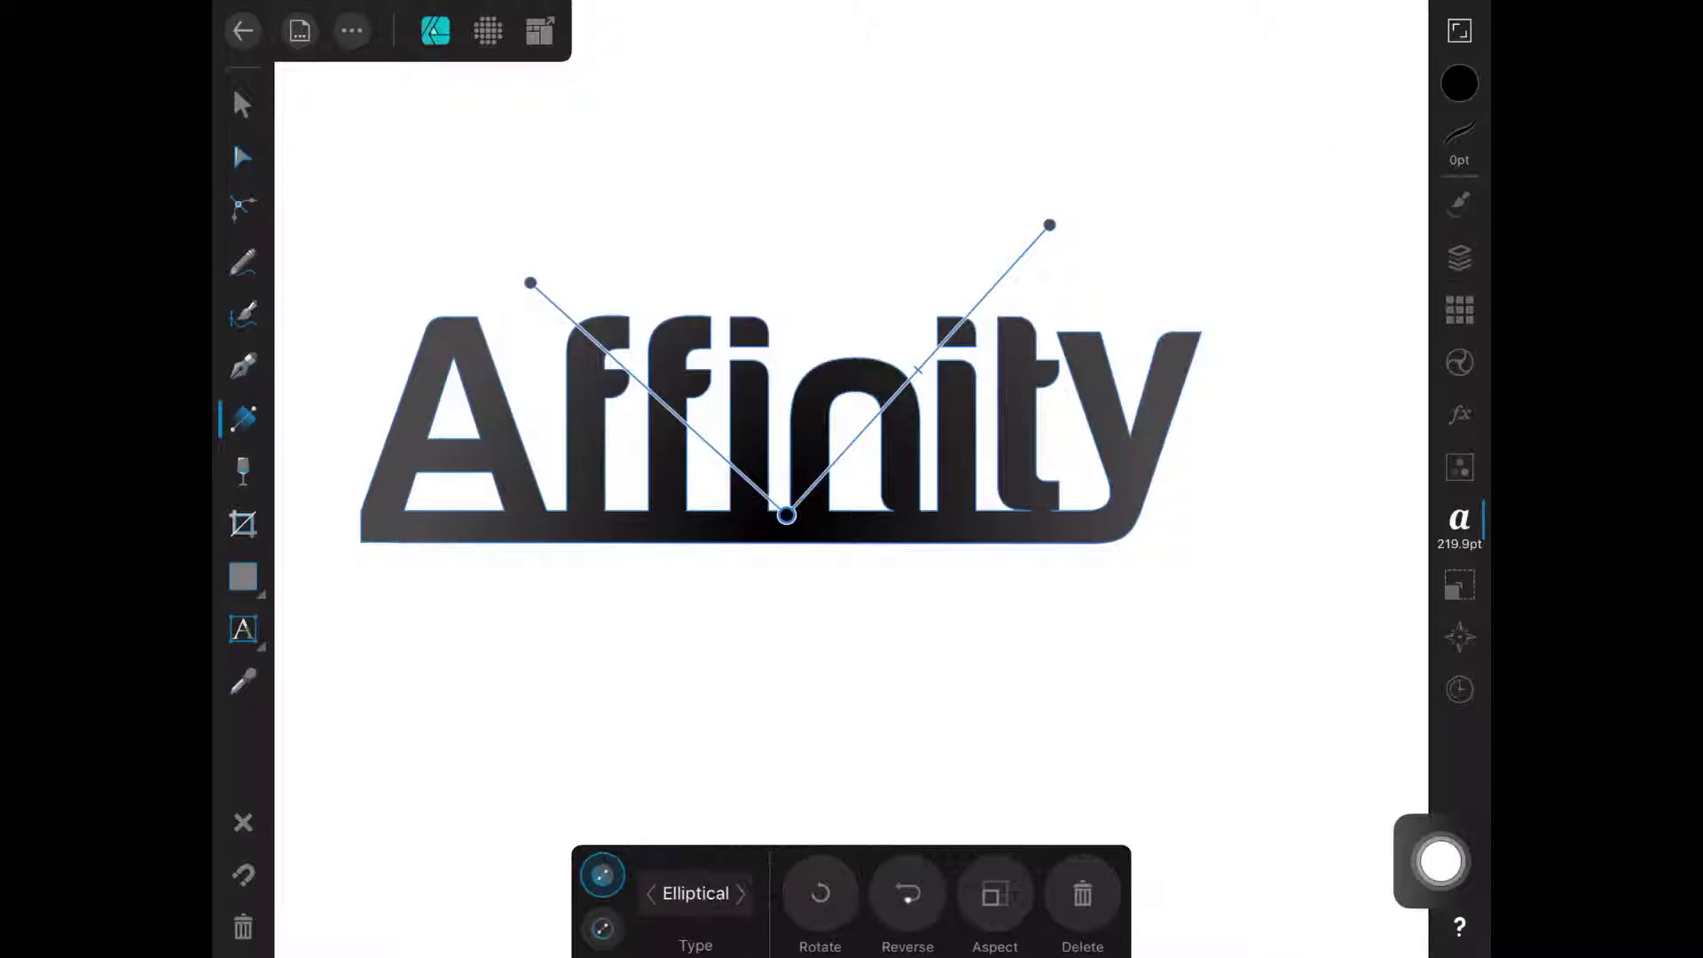
- Set the gradient's centre stop to orange on the Colour Wheel
left_click(1459, 83)
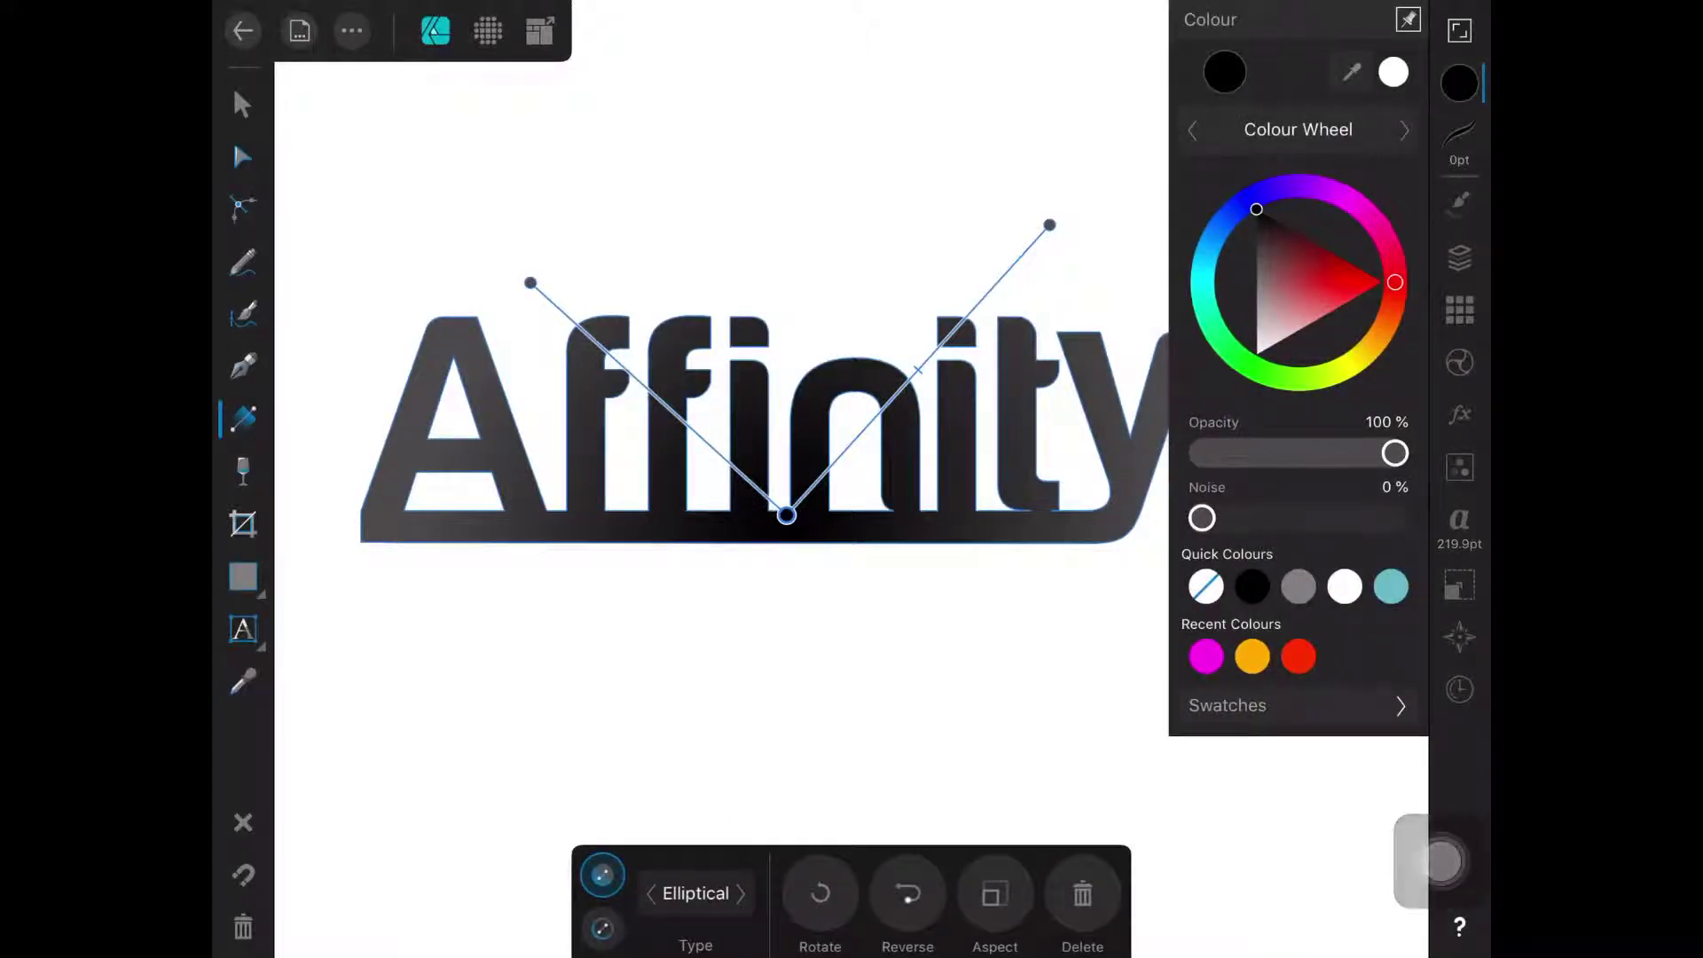
left_click(1363, 278)
left_click_drag(1364, 277, 1382, 282)
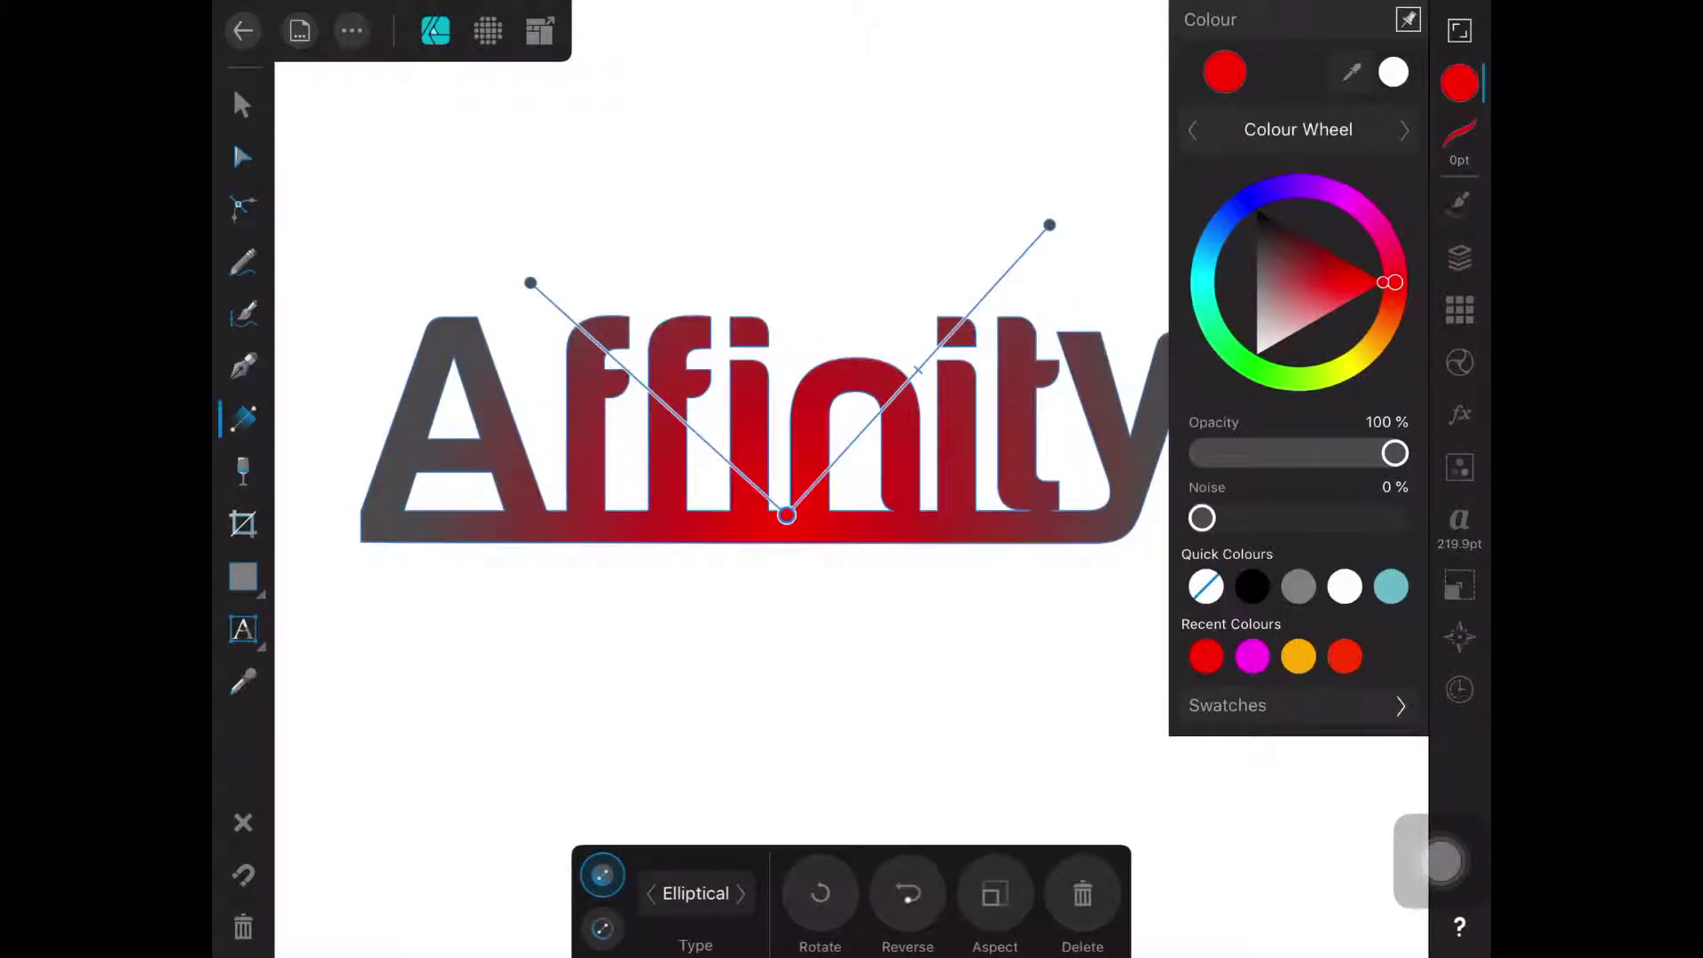
mouse_move(1396, 282)
left_mouse_down()
mouse_move(1369, 346)
mouse_move(1380, 329)
left_mouse_up()
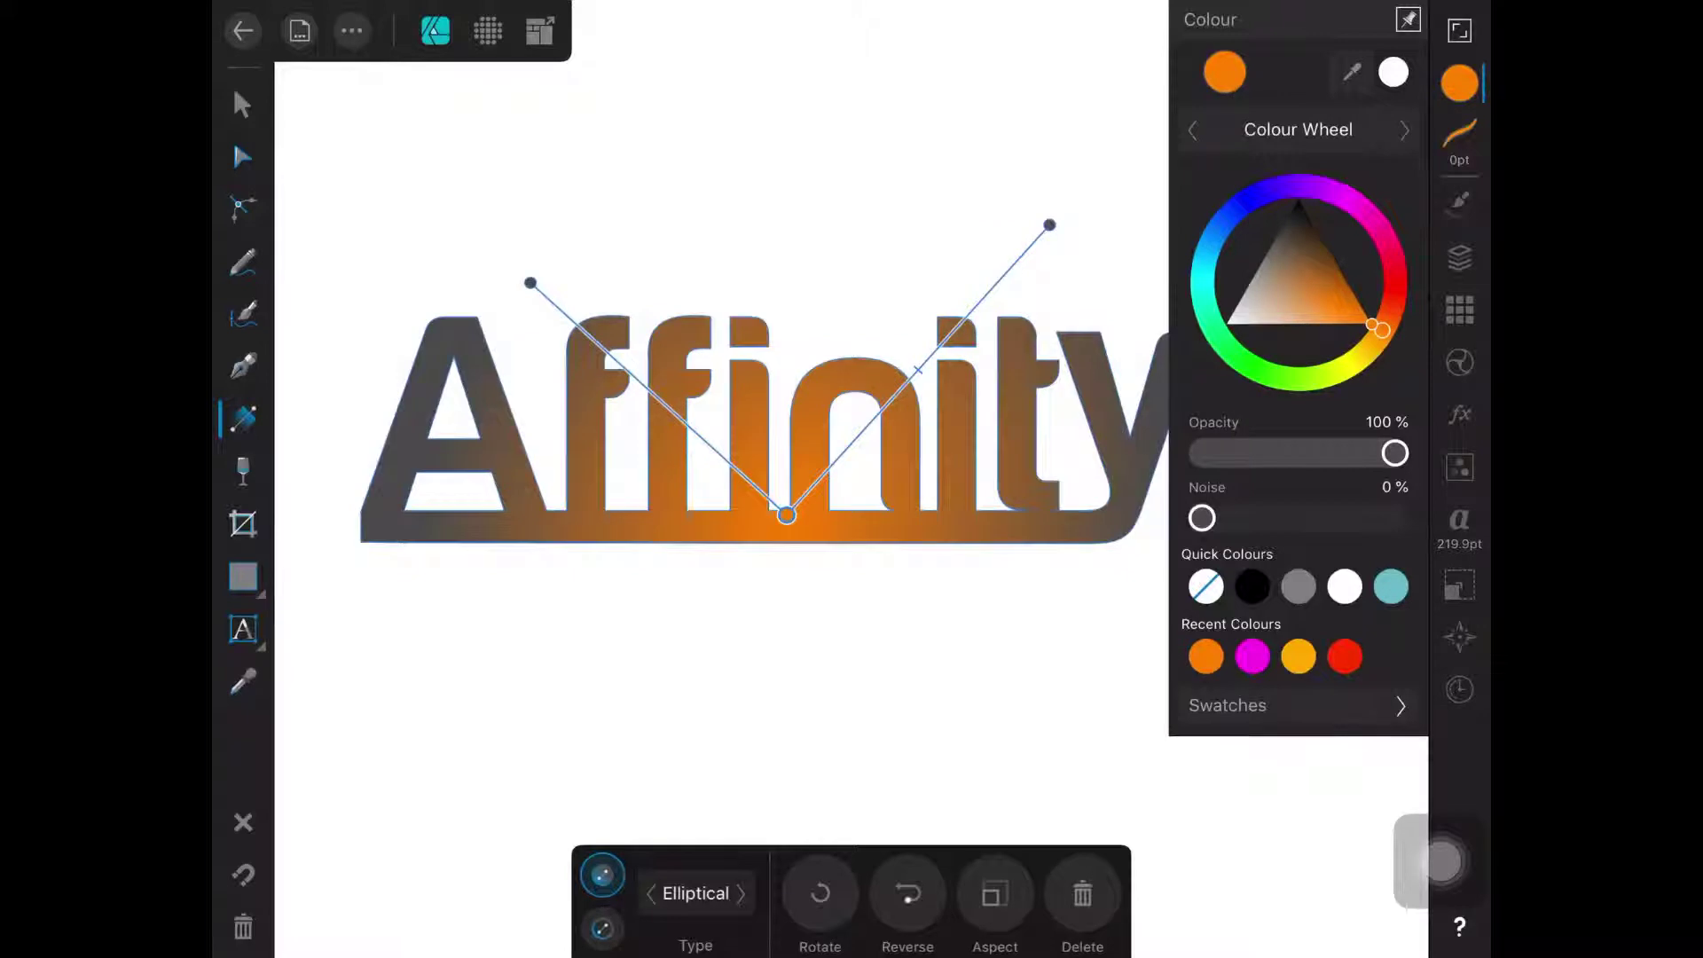
- Set the gradient's outer end stop to pink
left_click(1050, 224)
left_click(1382, 286)
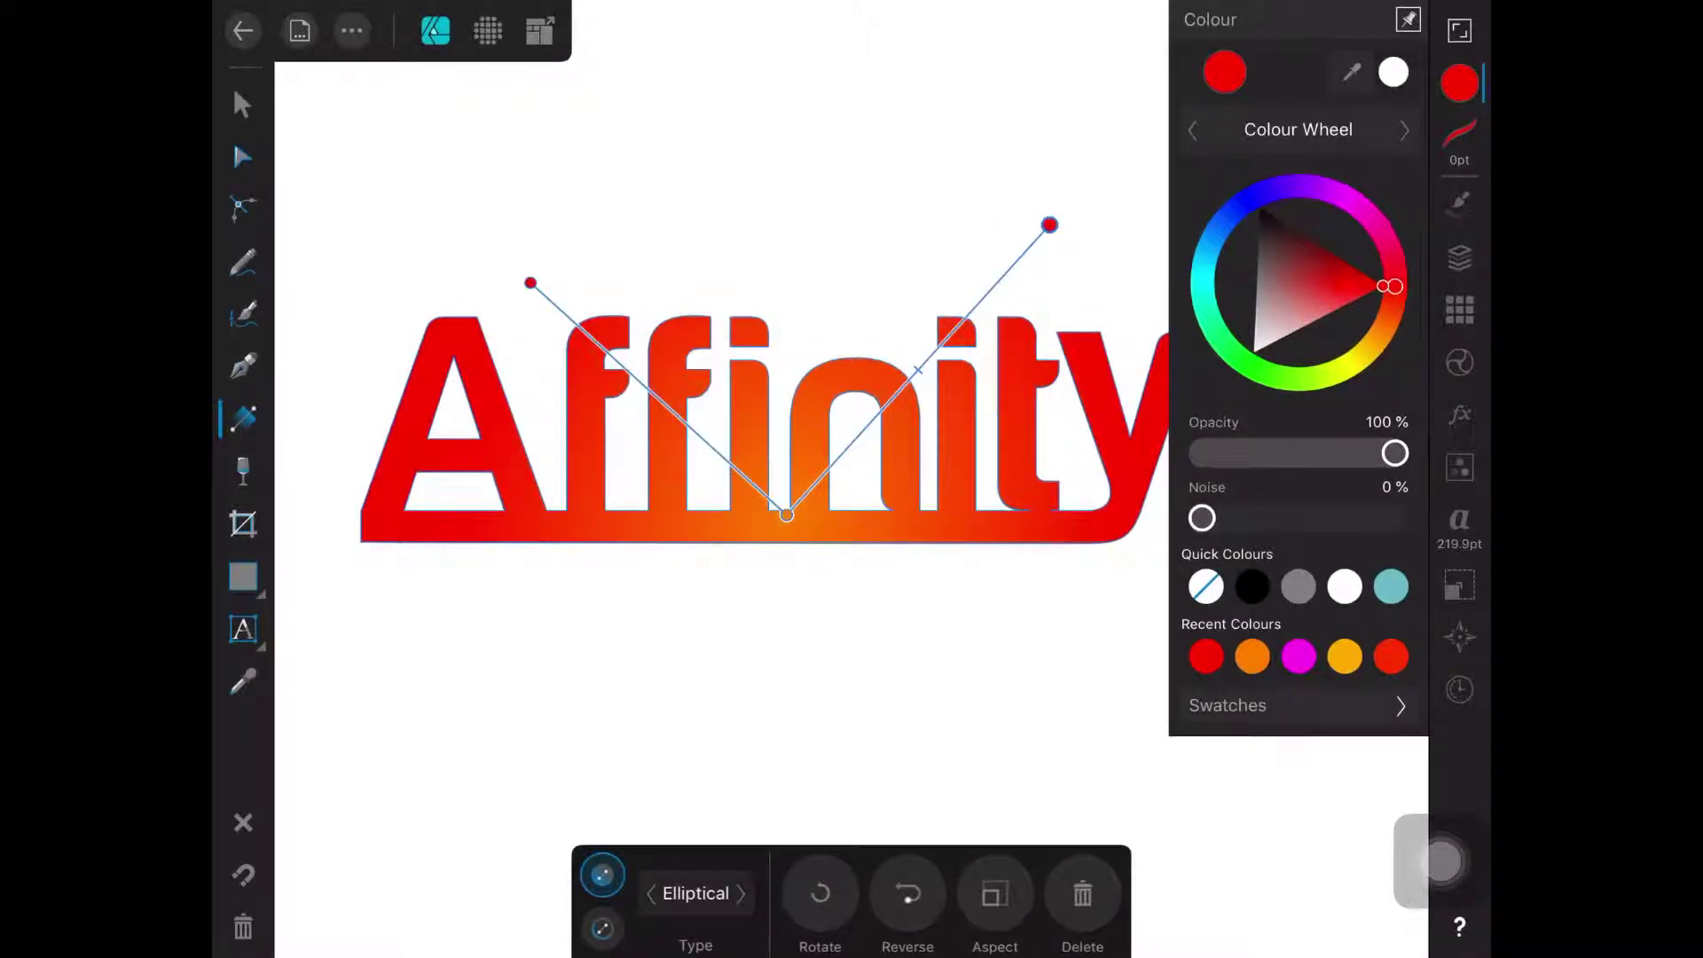
mouse_move(1395, 285)
left_mouse_down()
mouse_move(1343, 197)
mouse_move(1368, 217)
left_mouse_up()
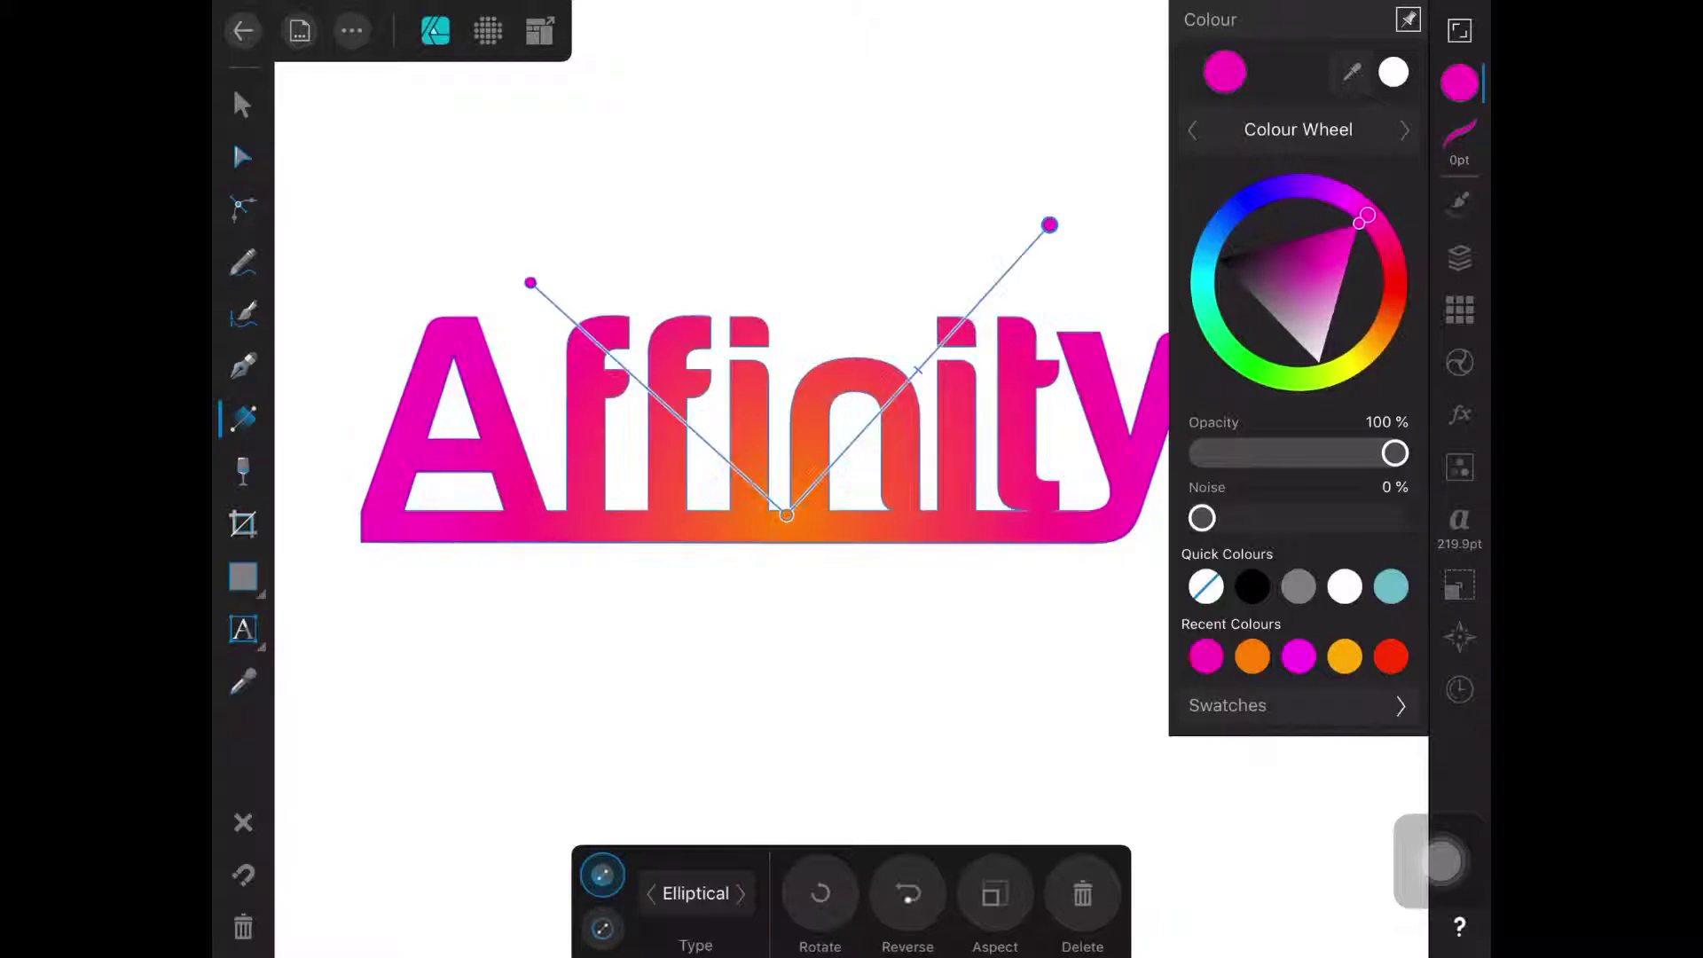
- Fine-tune the centre stop's orange, then deselect to preview the gradient
left_click(787, 515)
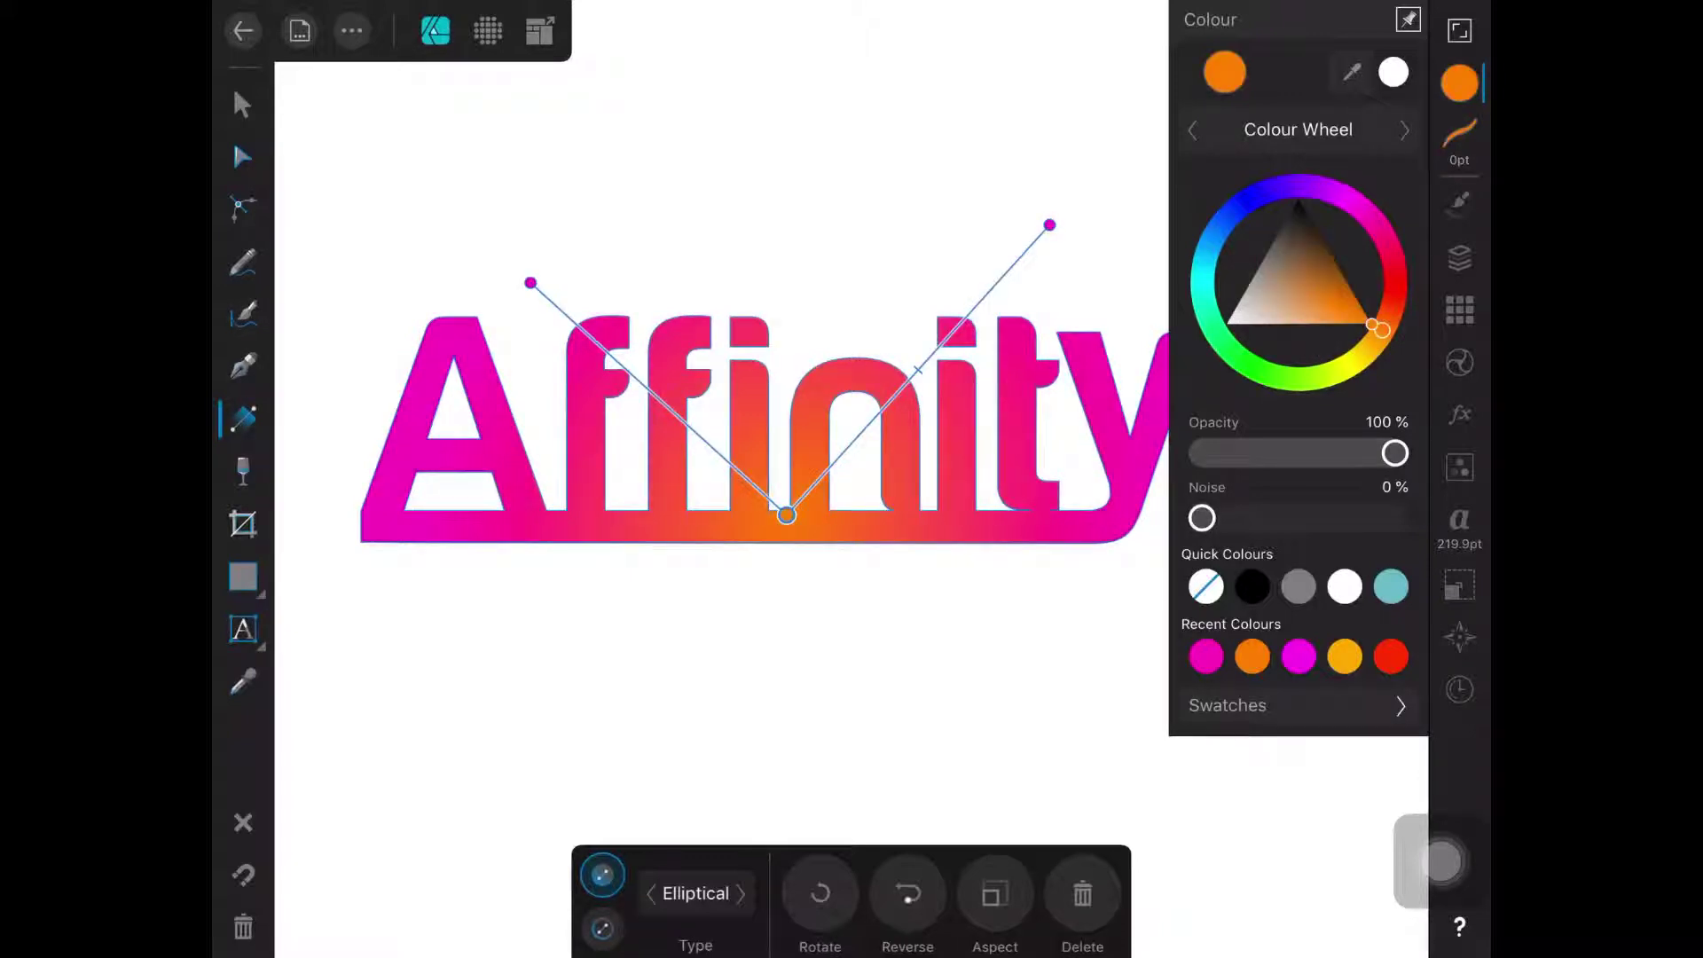
mouse_move(1382, 330)
left_mouse_down()
mouse_move(1364, 352)
mouse_move(1382, 327)
left_mouse_up()
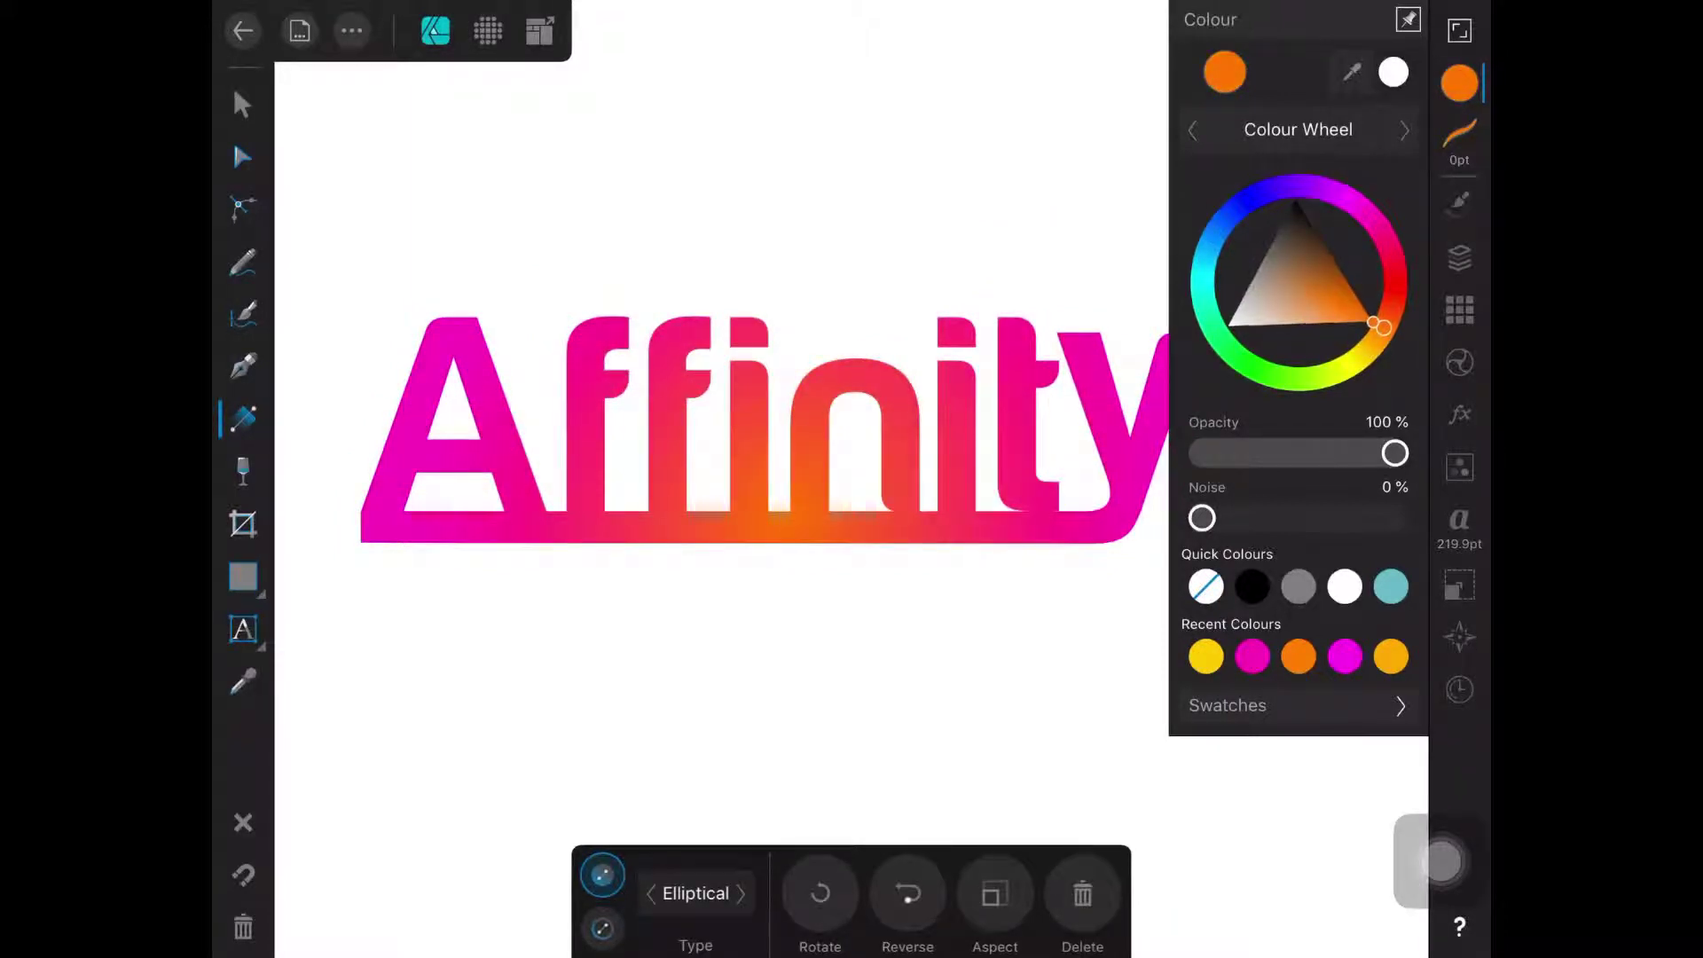
left_click_drag(1384, 327, 1382, 330)
key("Escape")
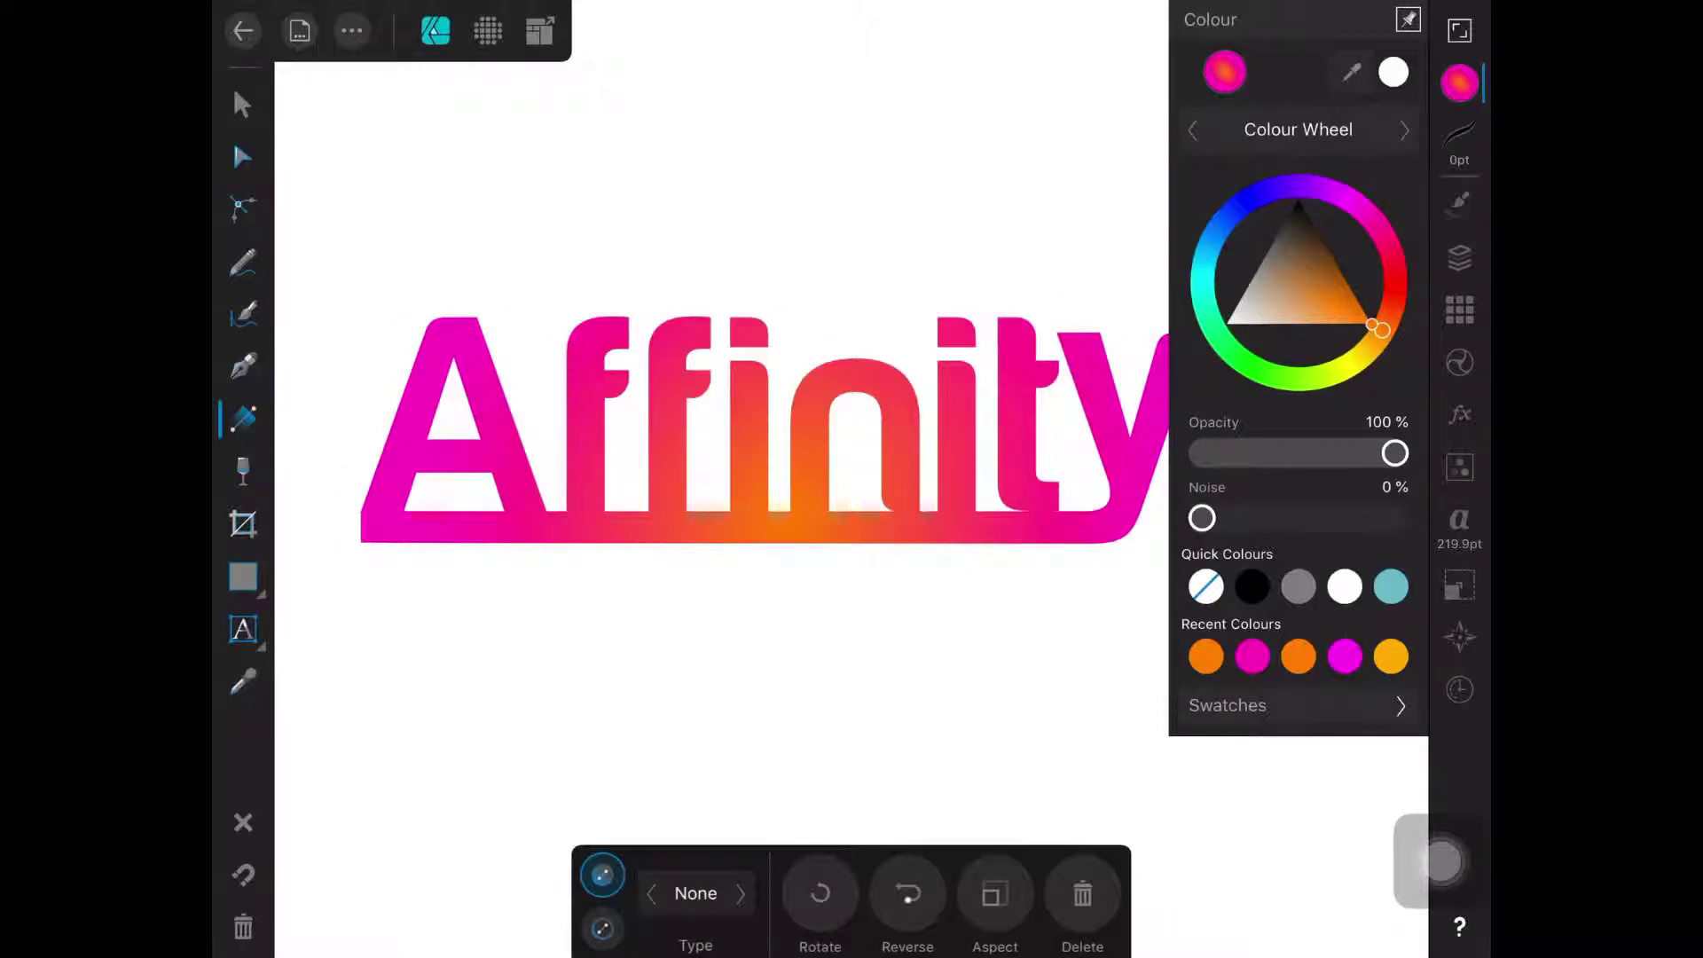
- Close the Colour studio and select the gradient-filled Affinity lettering as one object with the Move Tool
left_click(1460, 82)
scroll(798, 435, "up", 3)
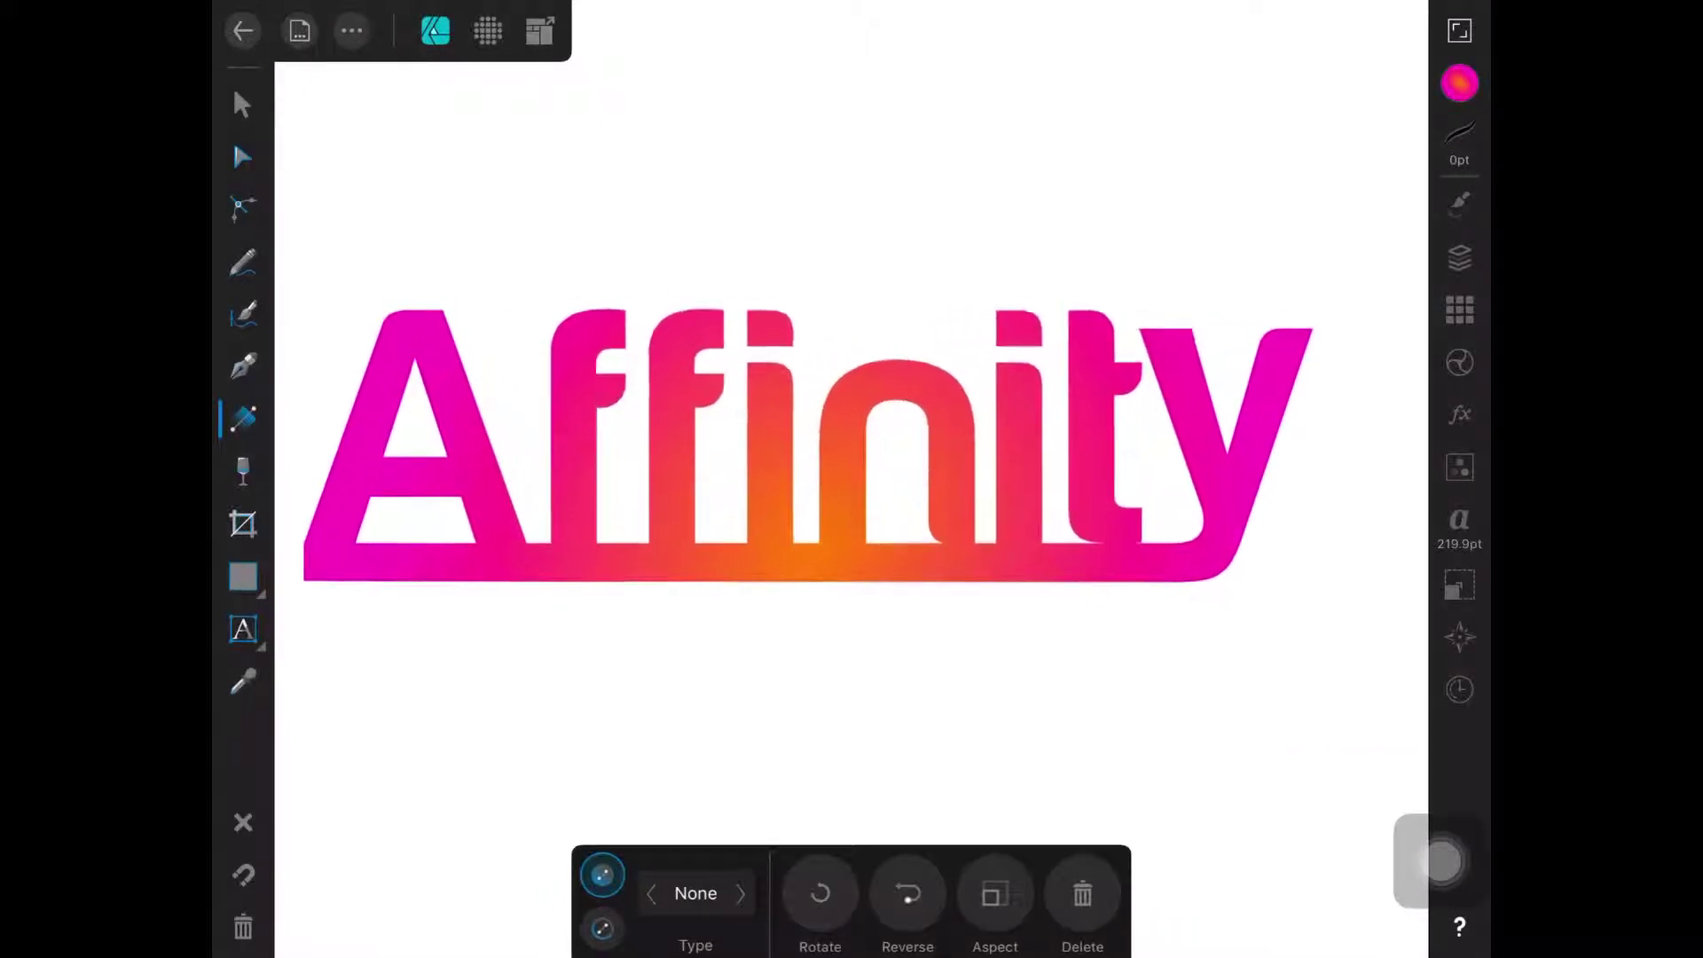
scroll(807, 448, "down", 2)
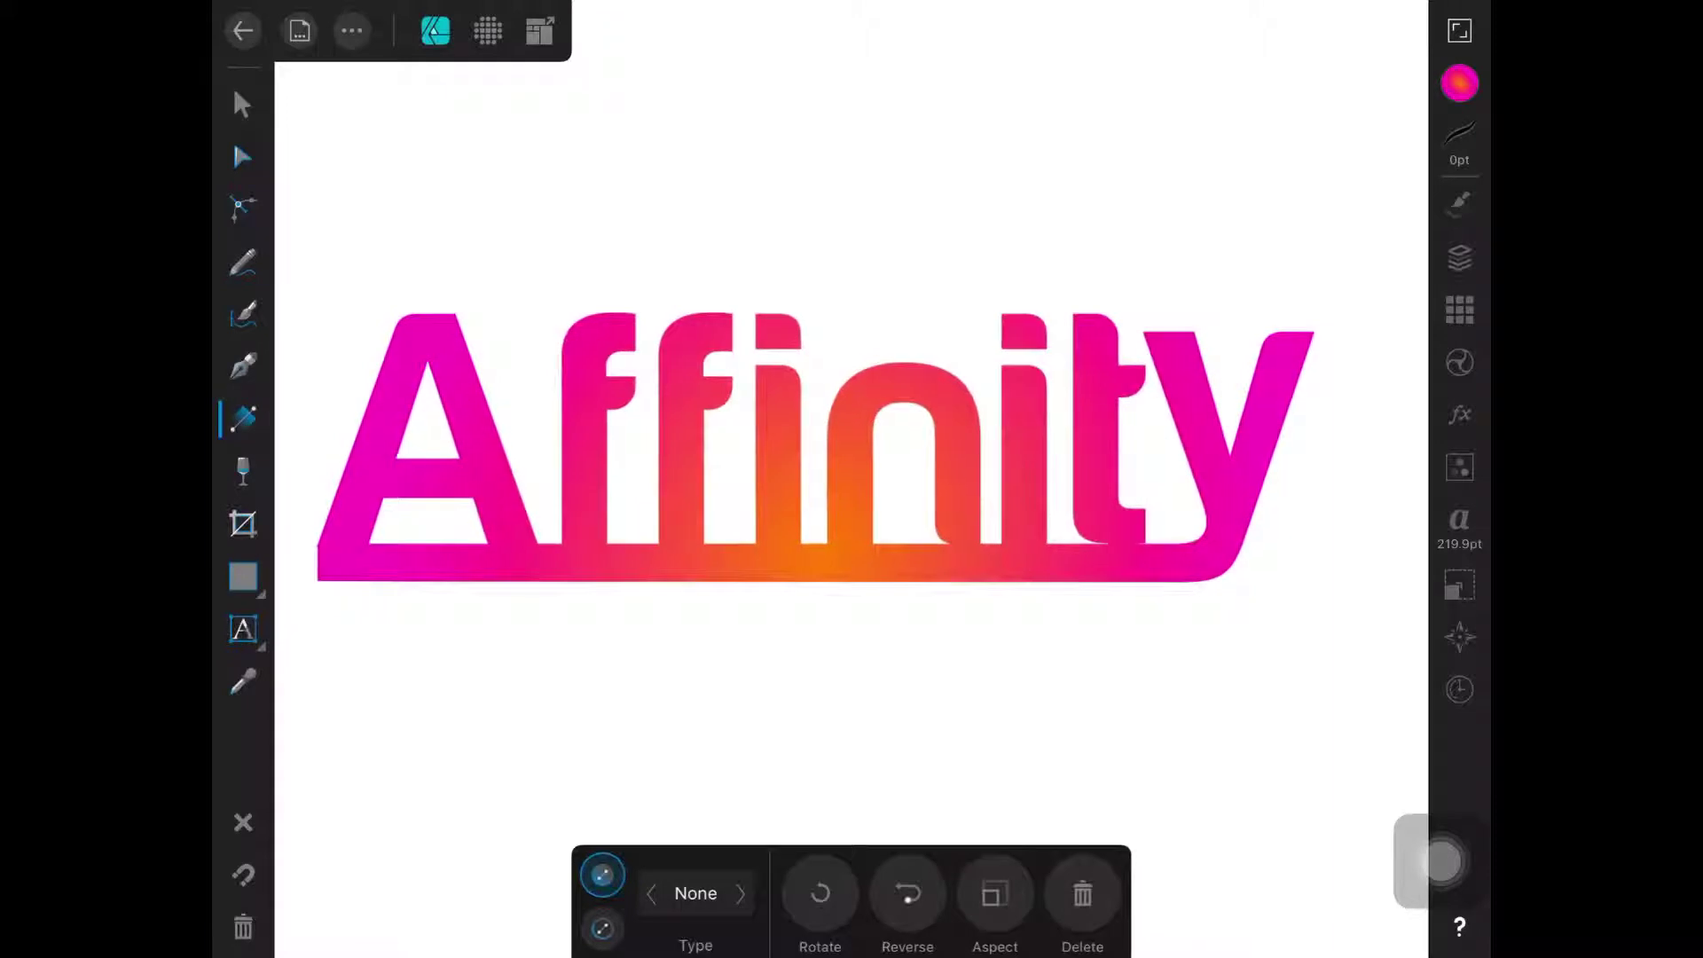
scroll(785, 457, "up", 1)
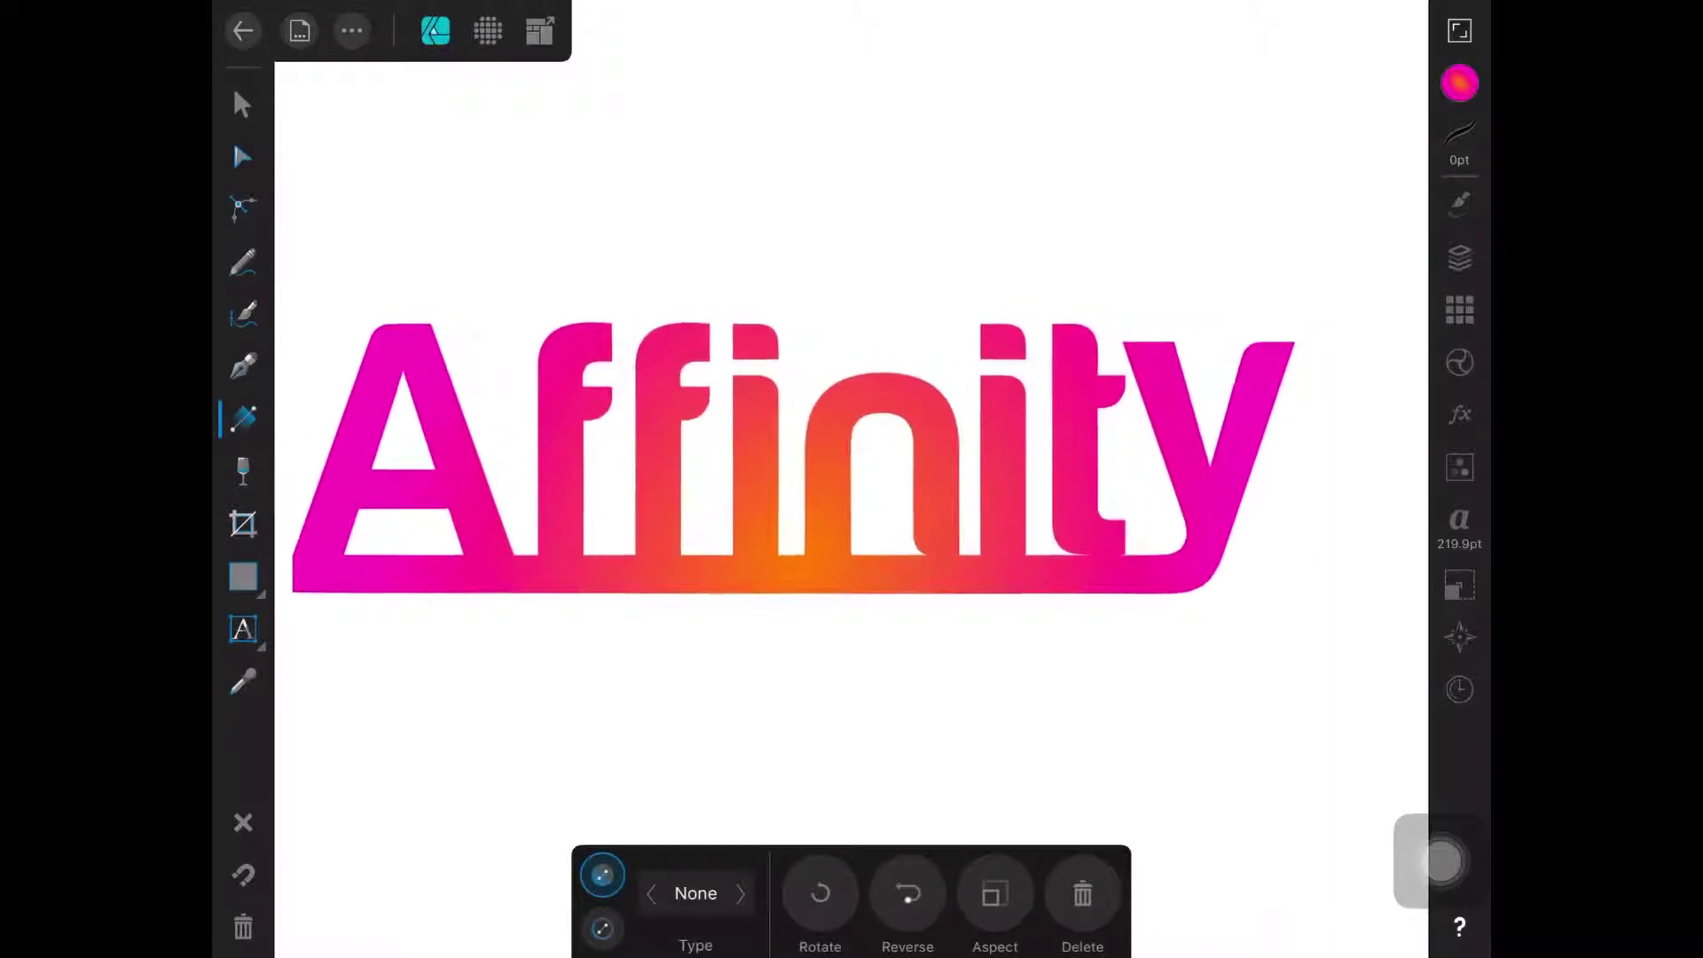
scroll(785, 457, "up", 2)
scroll(785, 461, "down", 1)
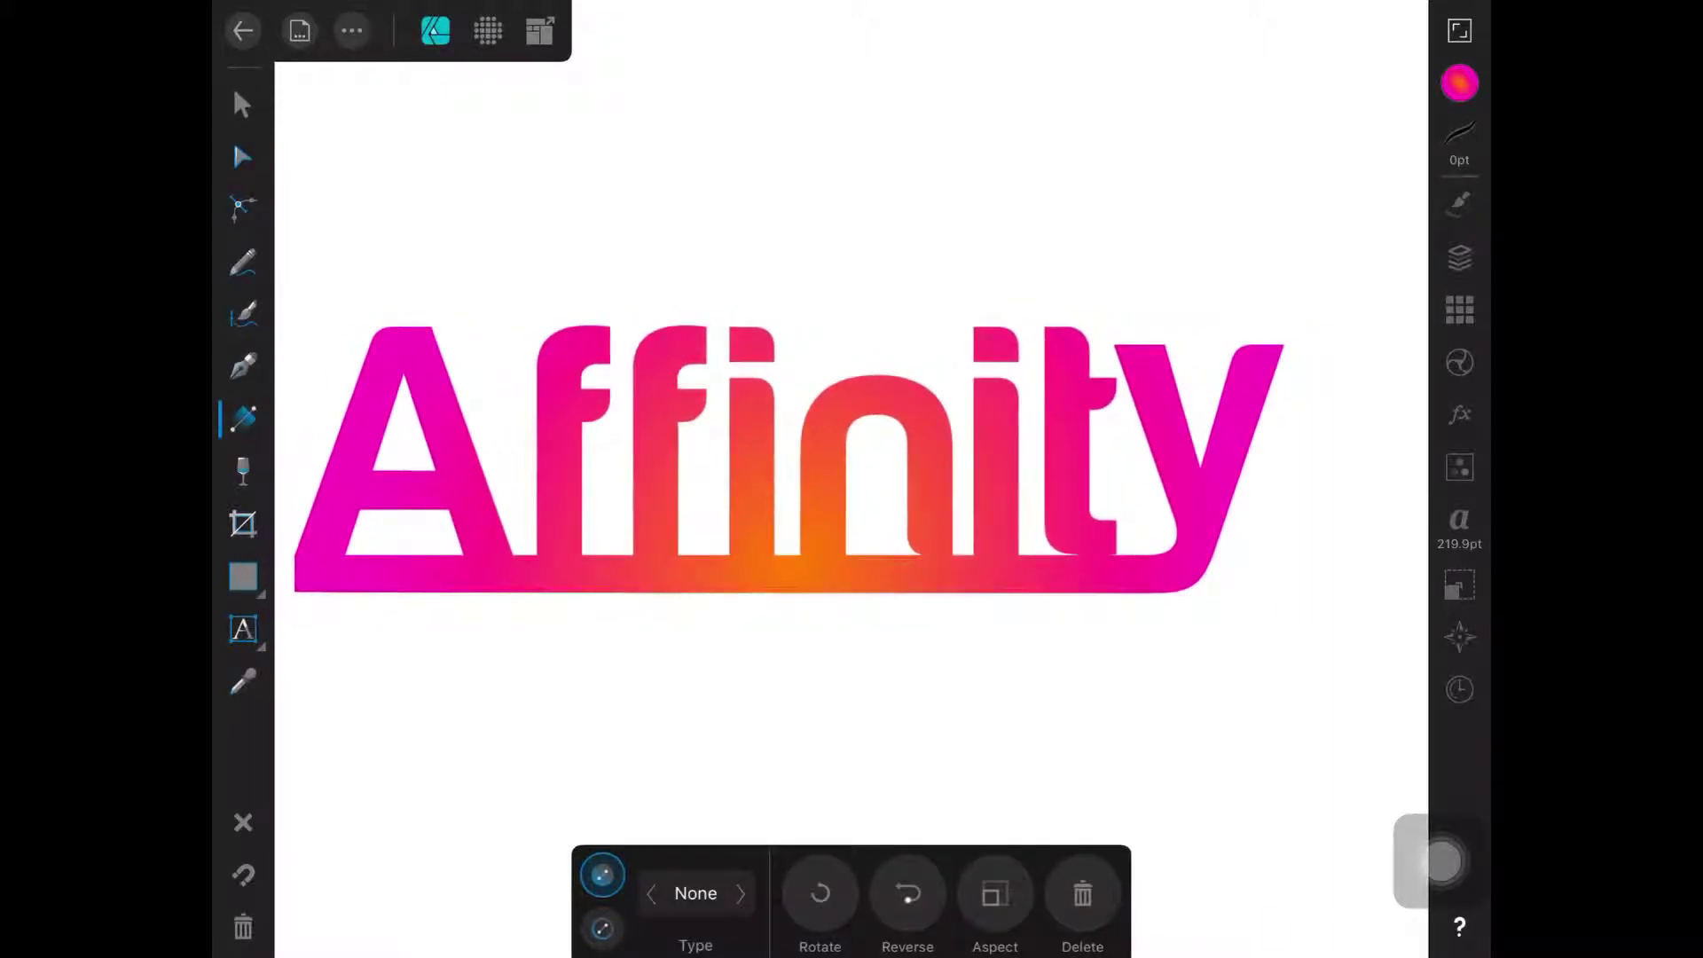
left_click(242, 104)
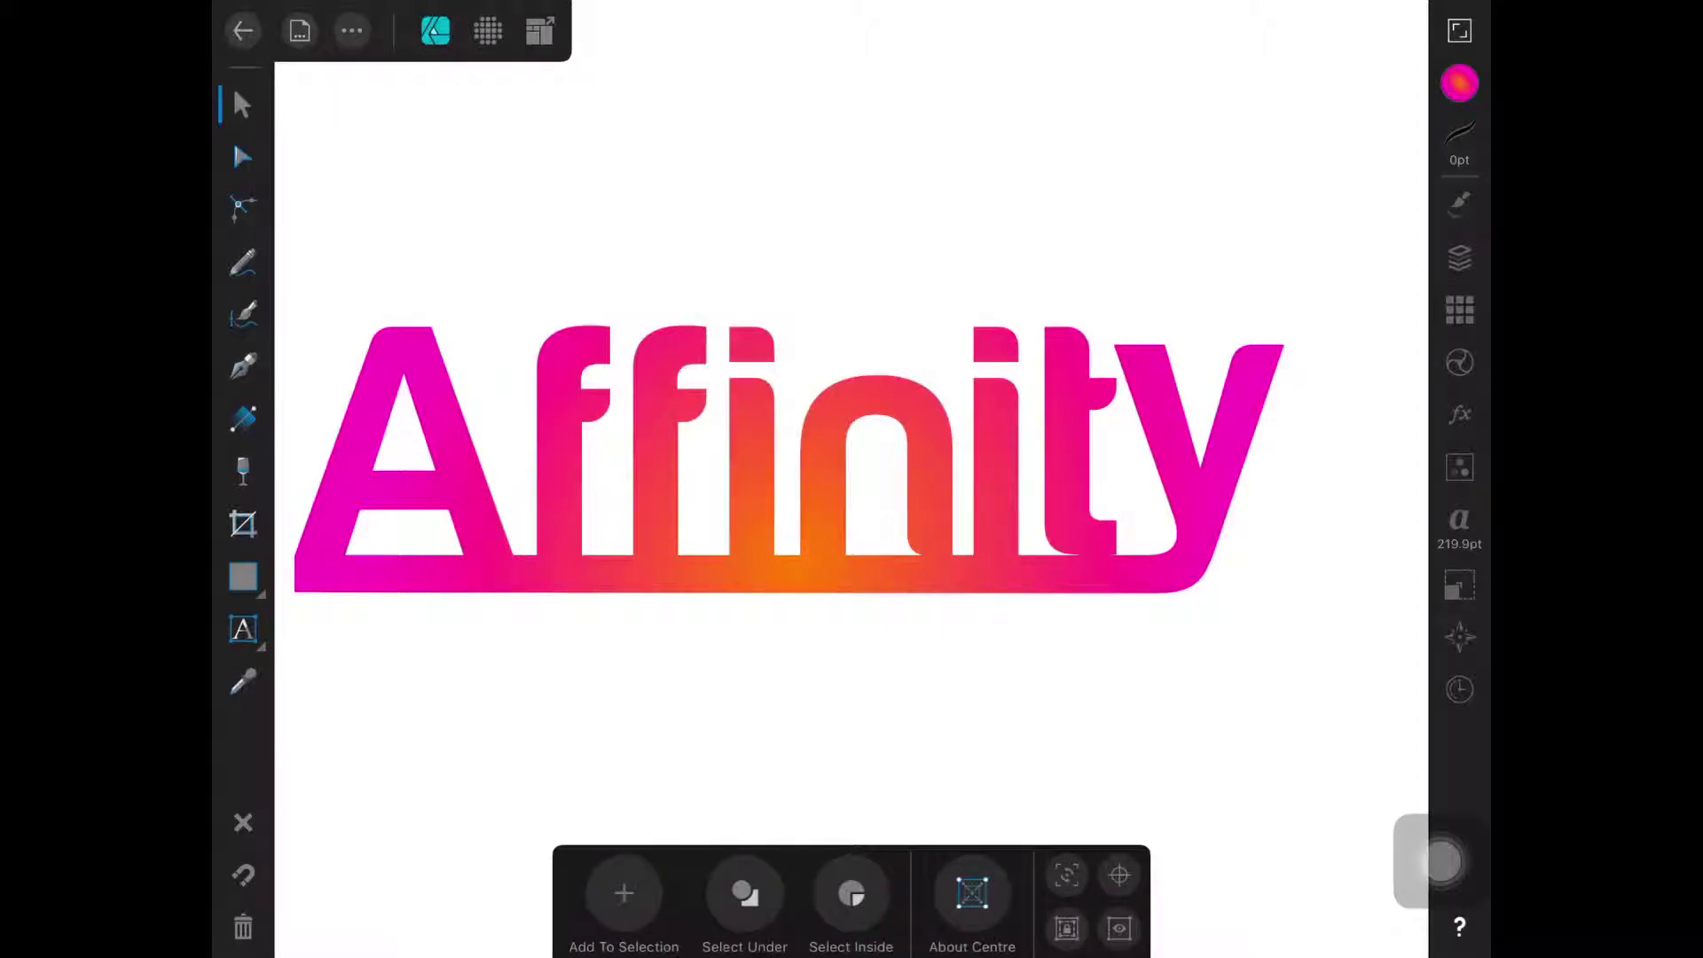
left_click(824, 461)
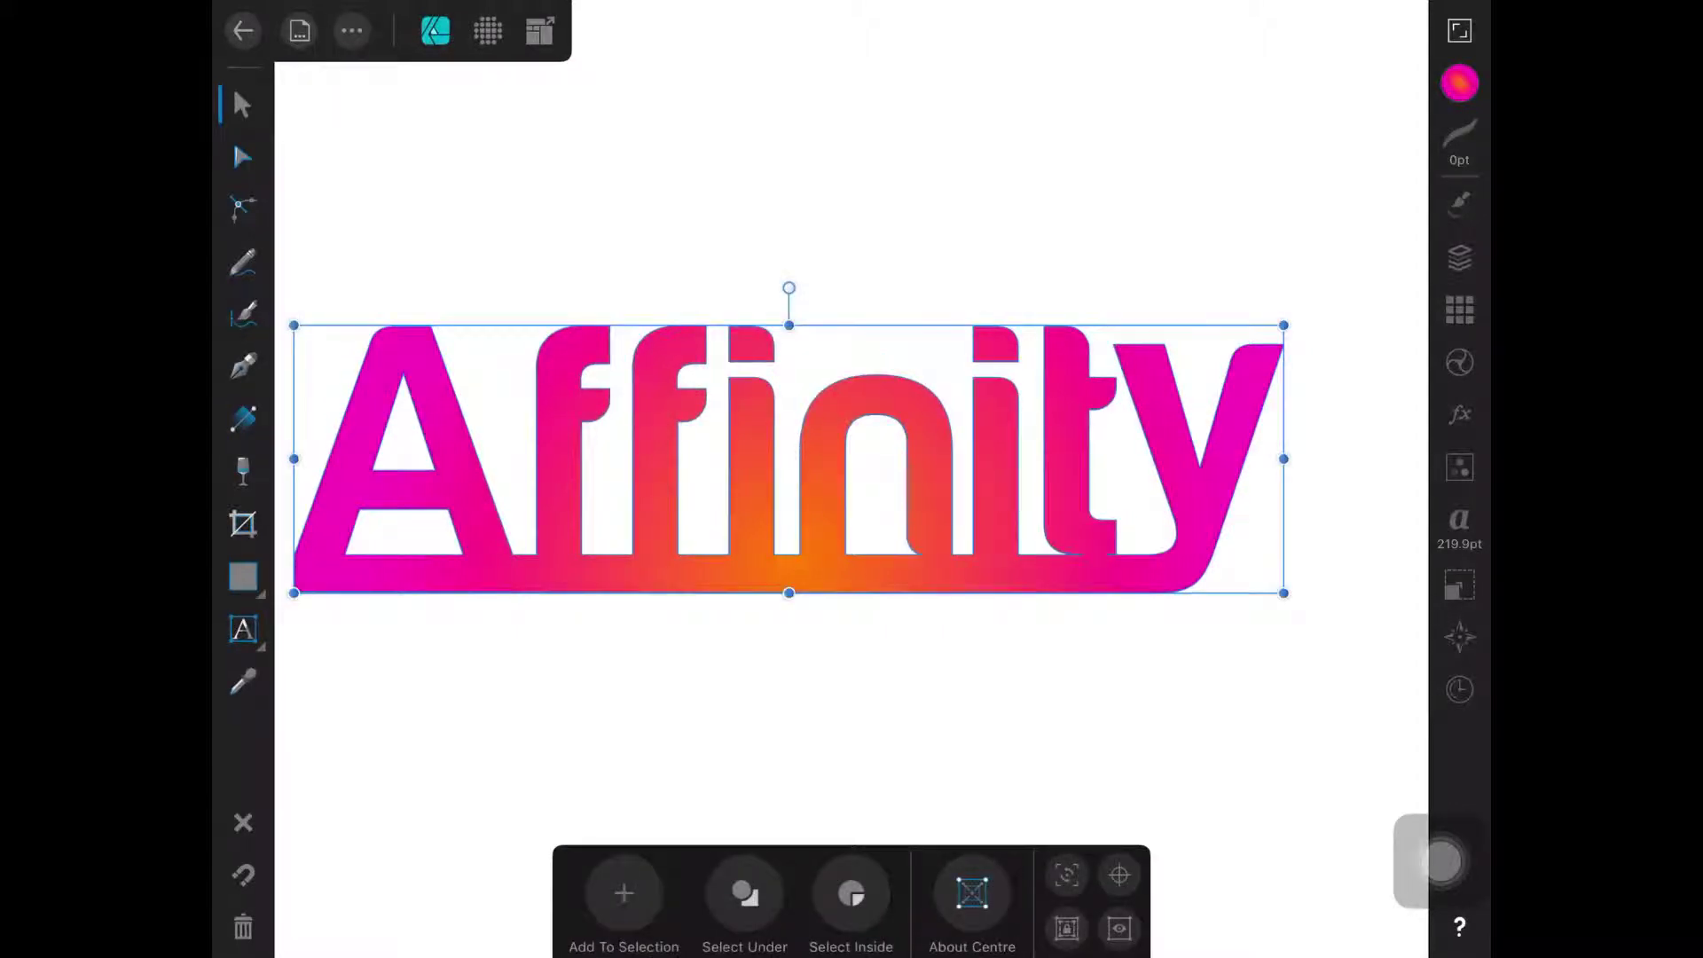
- Enable Layer FX Inner Shadow on the lettering with 7.8 px radius and 8.2 px offset
left_click(1460, 413)
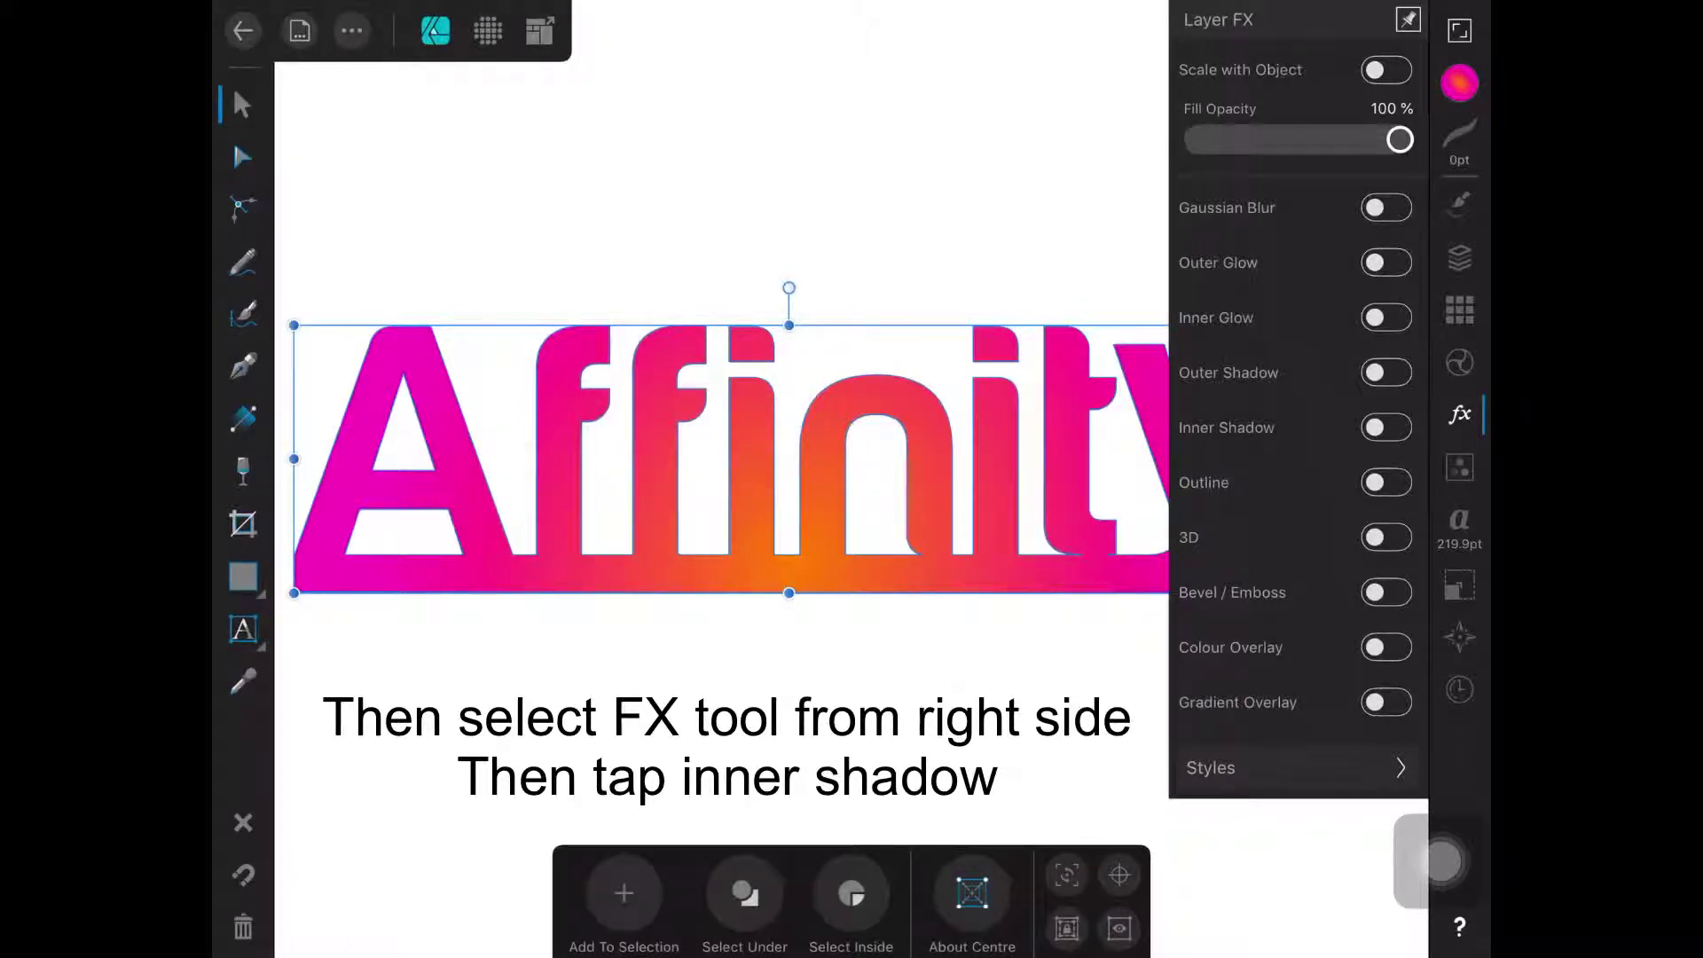
left_click(1387, 427)
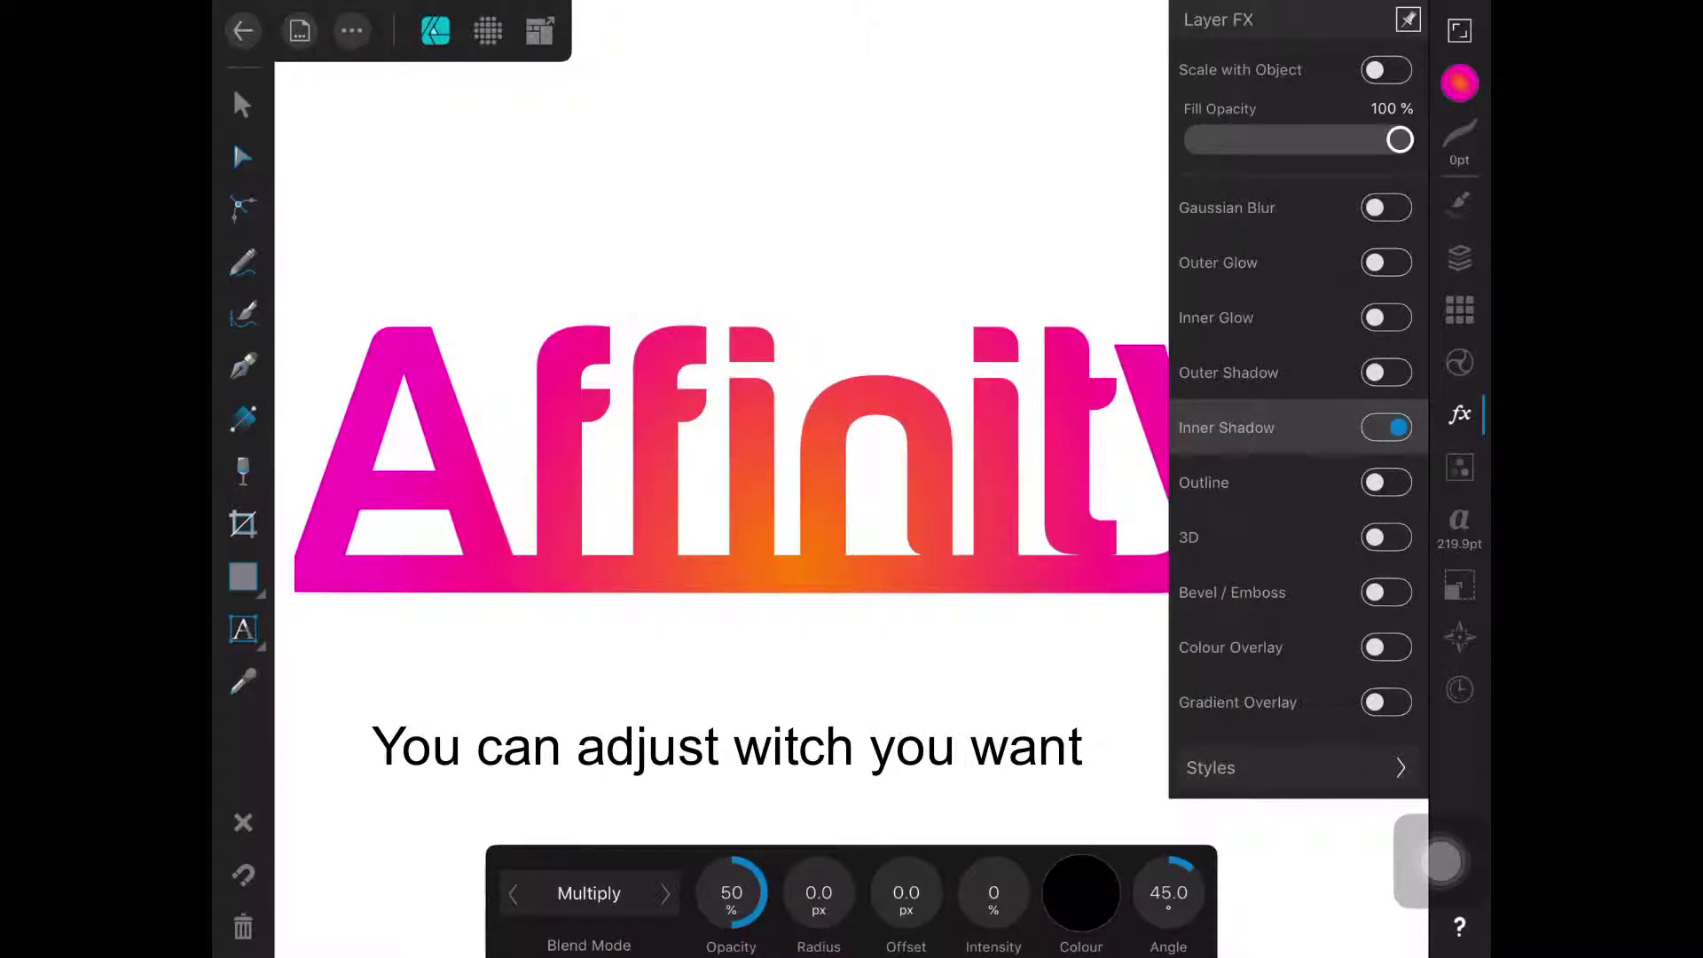
left_click_drag(818, 892, 927, 893)
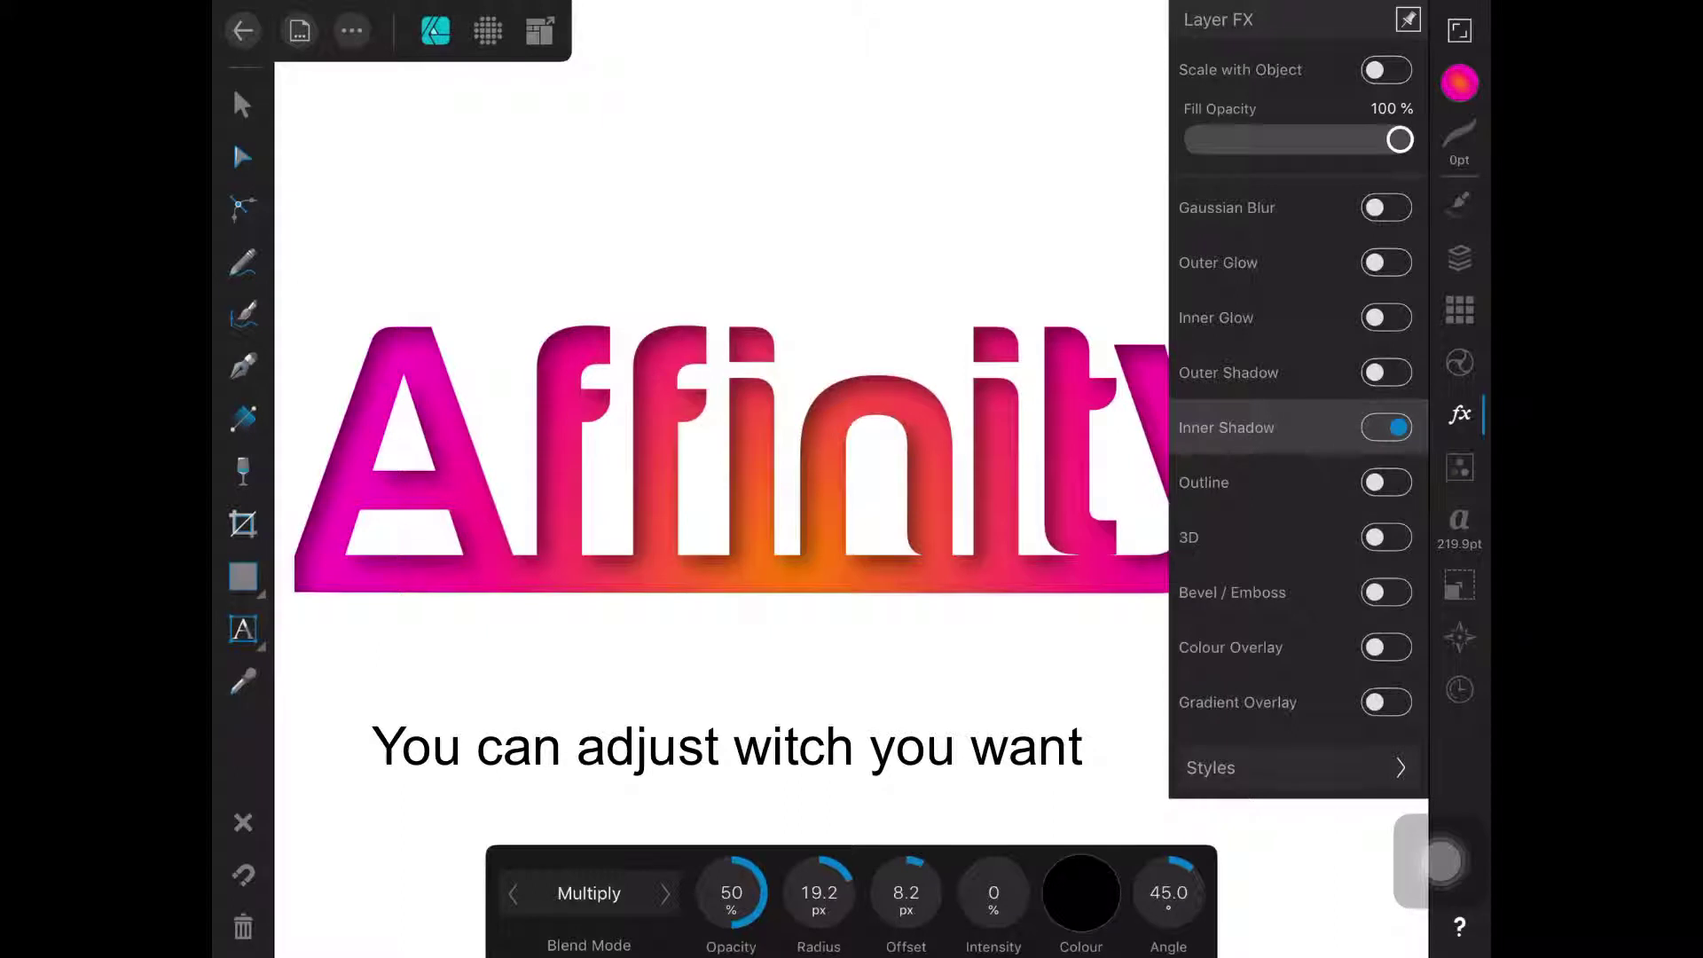
mouse_move(818, 893)
left_mouse_down()
mouse_move(747, 892)
mouse_move(852, 893)
left_mouse_up()
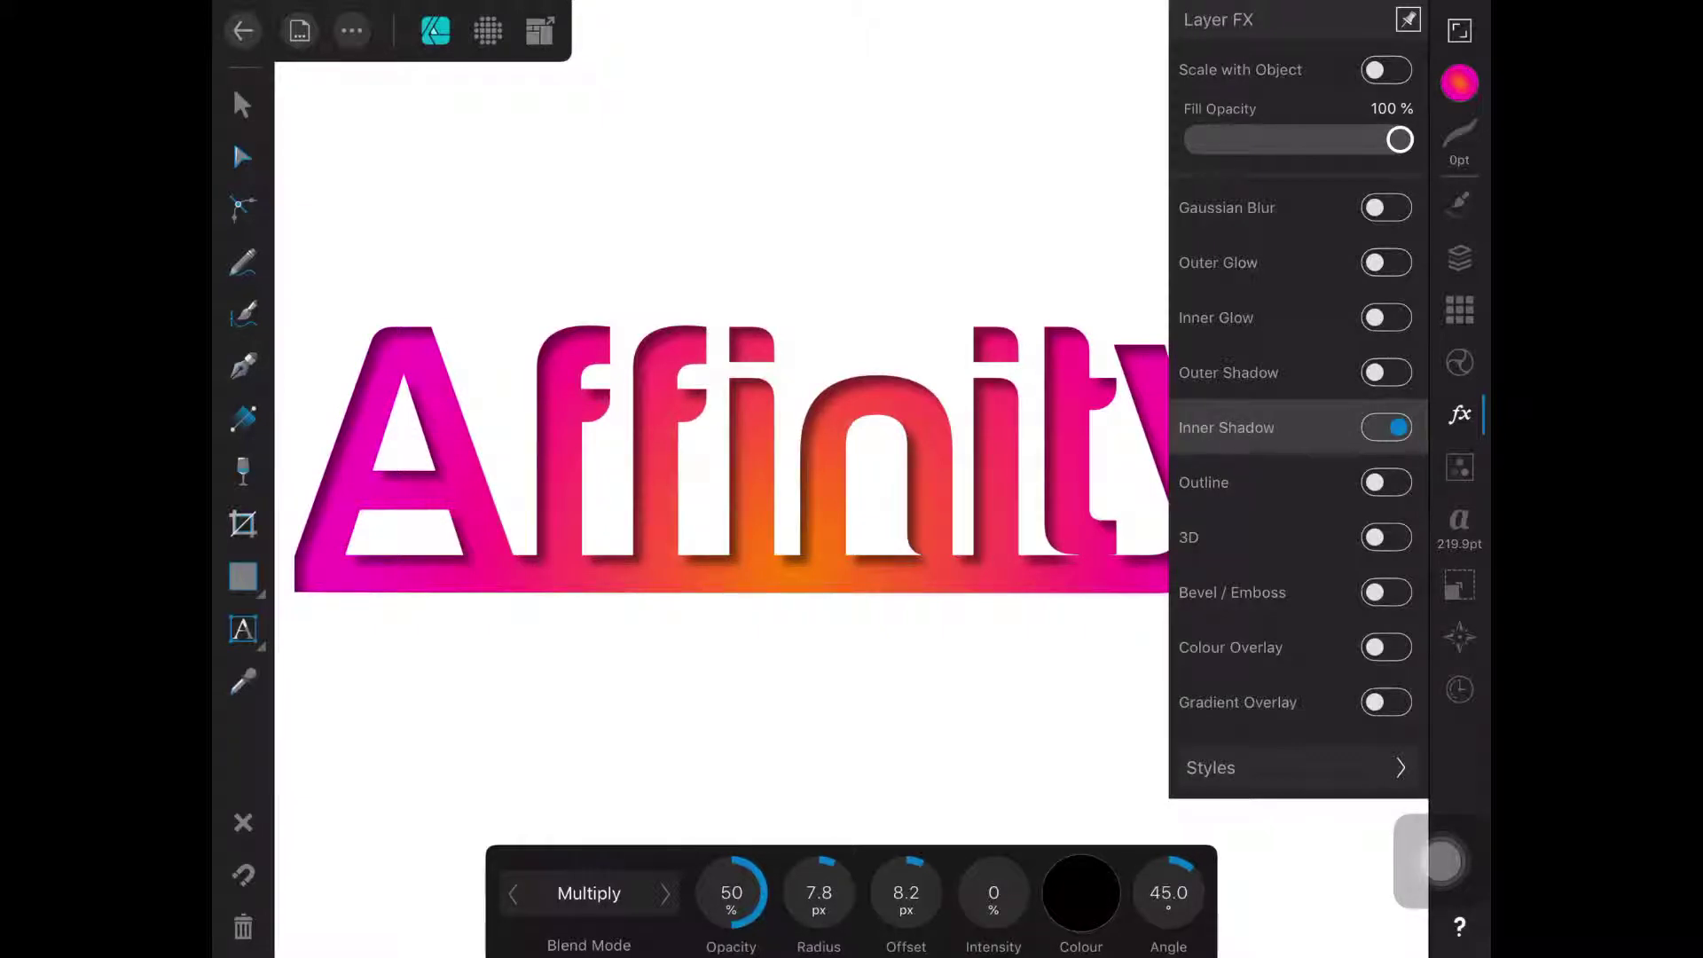
left_click(242, 105)
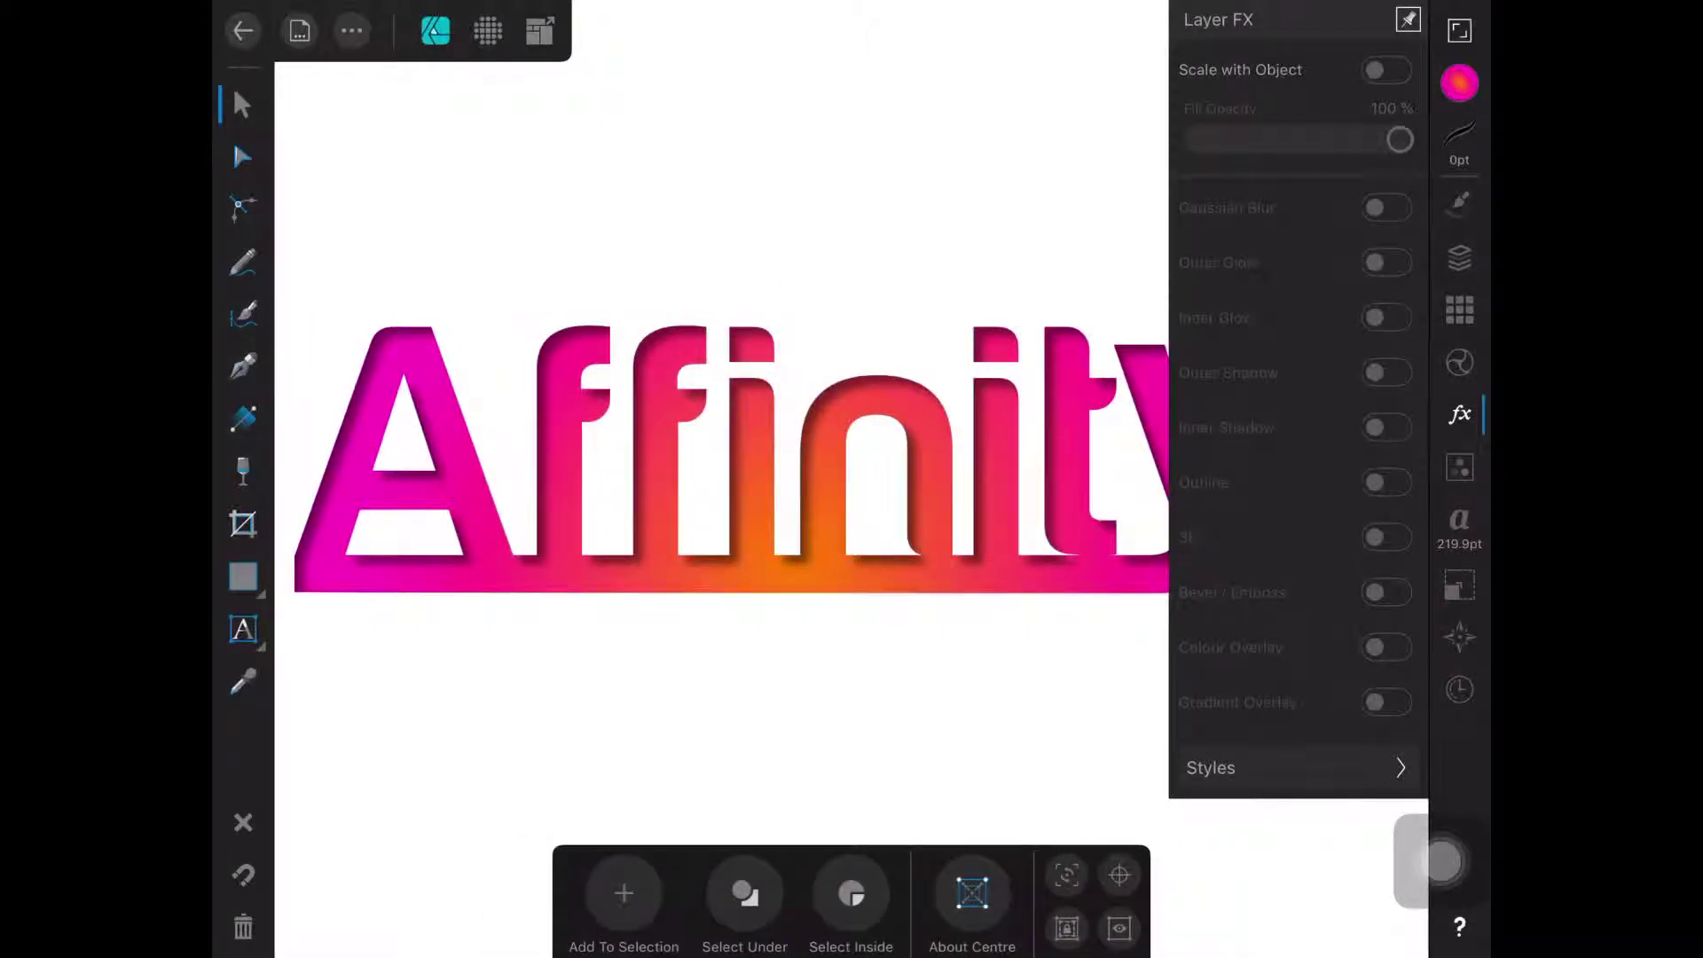
scroll(583, 435, "up", 5)
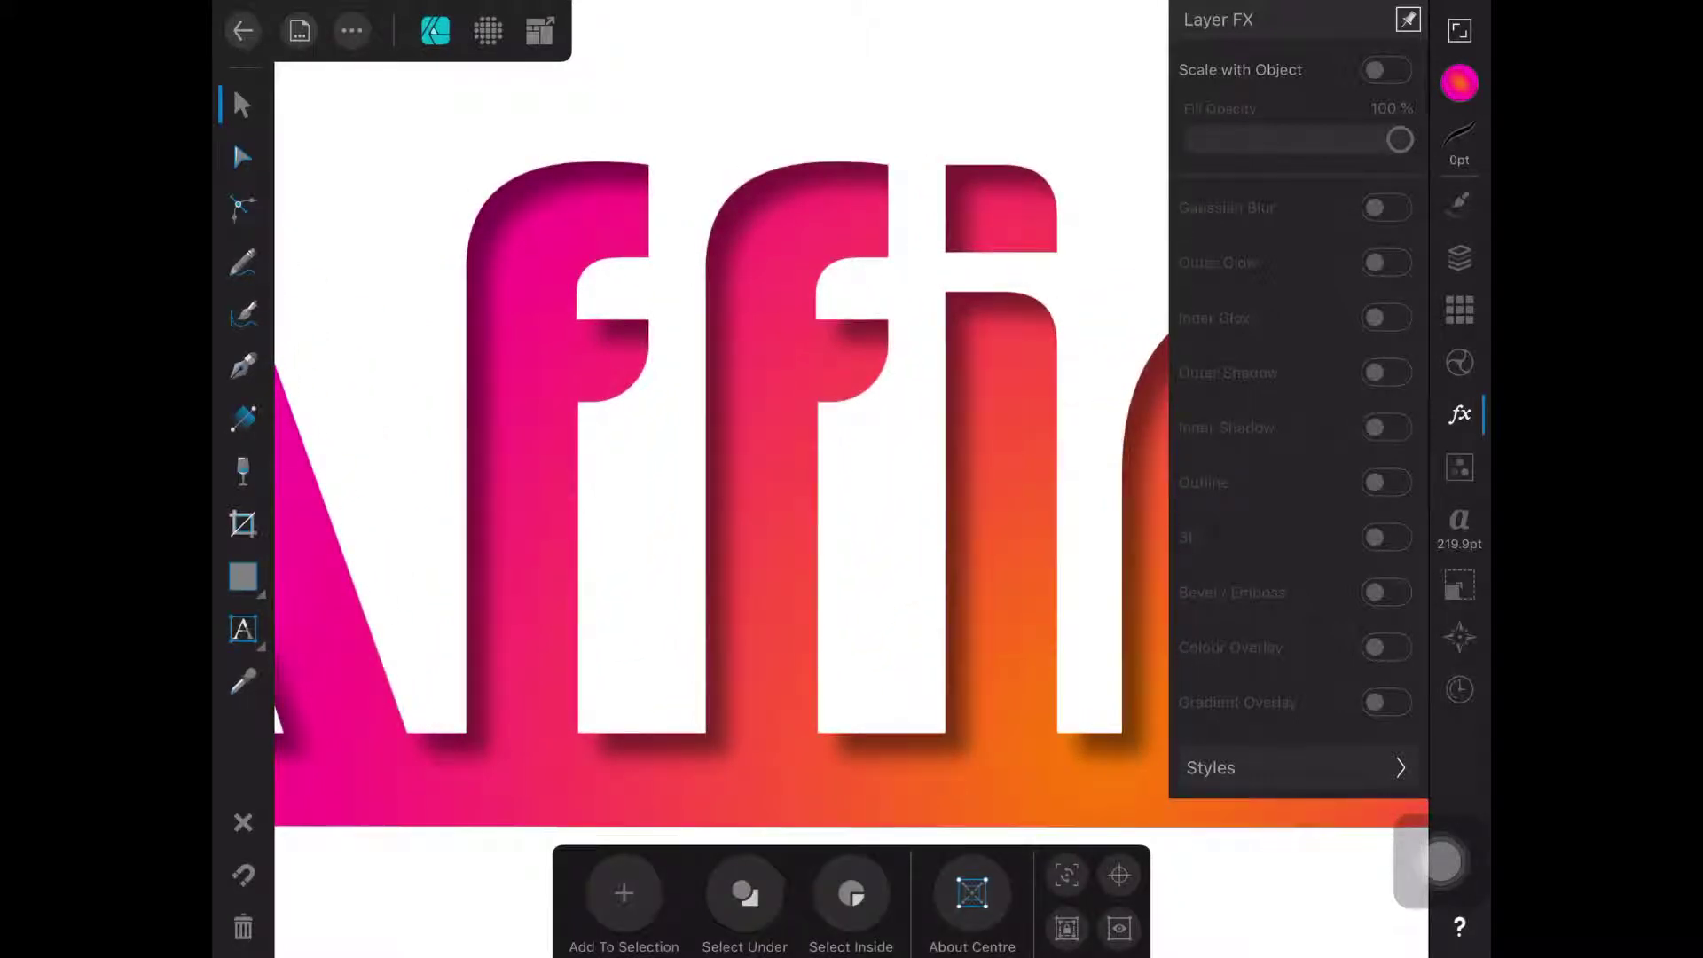
scroll(723, 497, "down", 5)
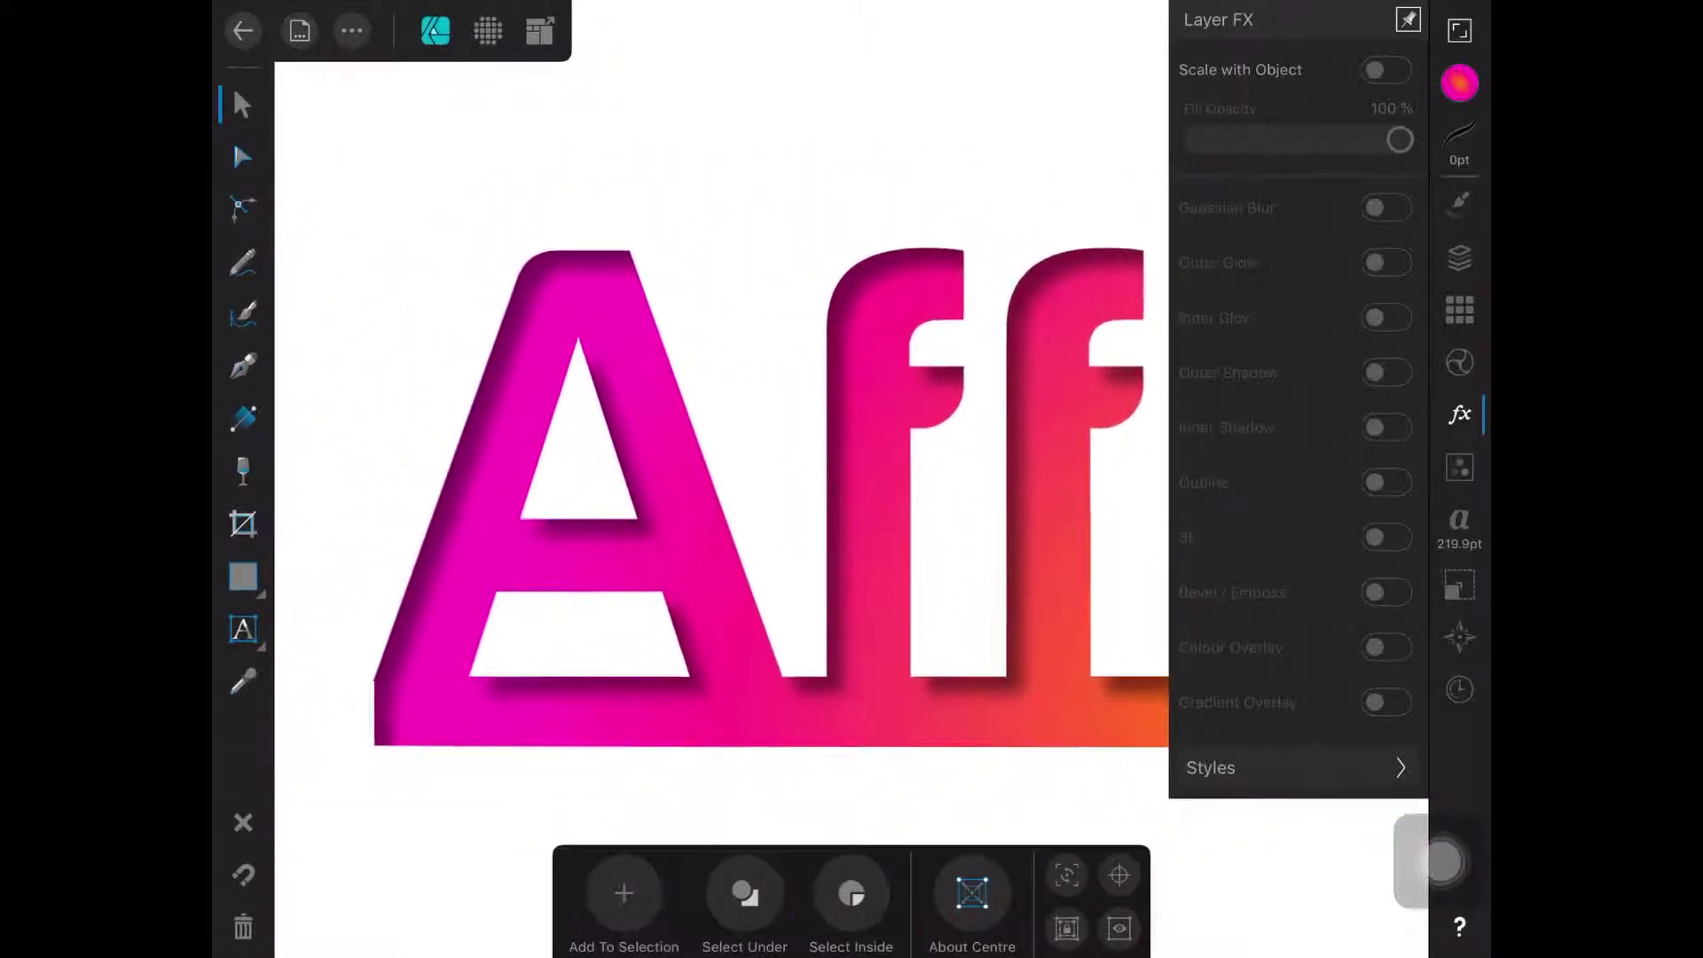
scroll(338, 633, "up", 3)
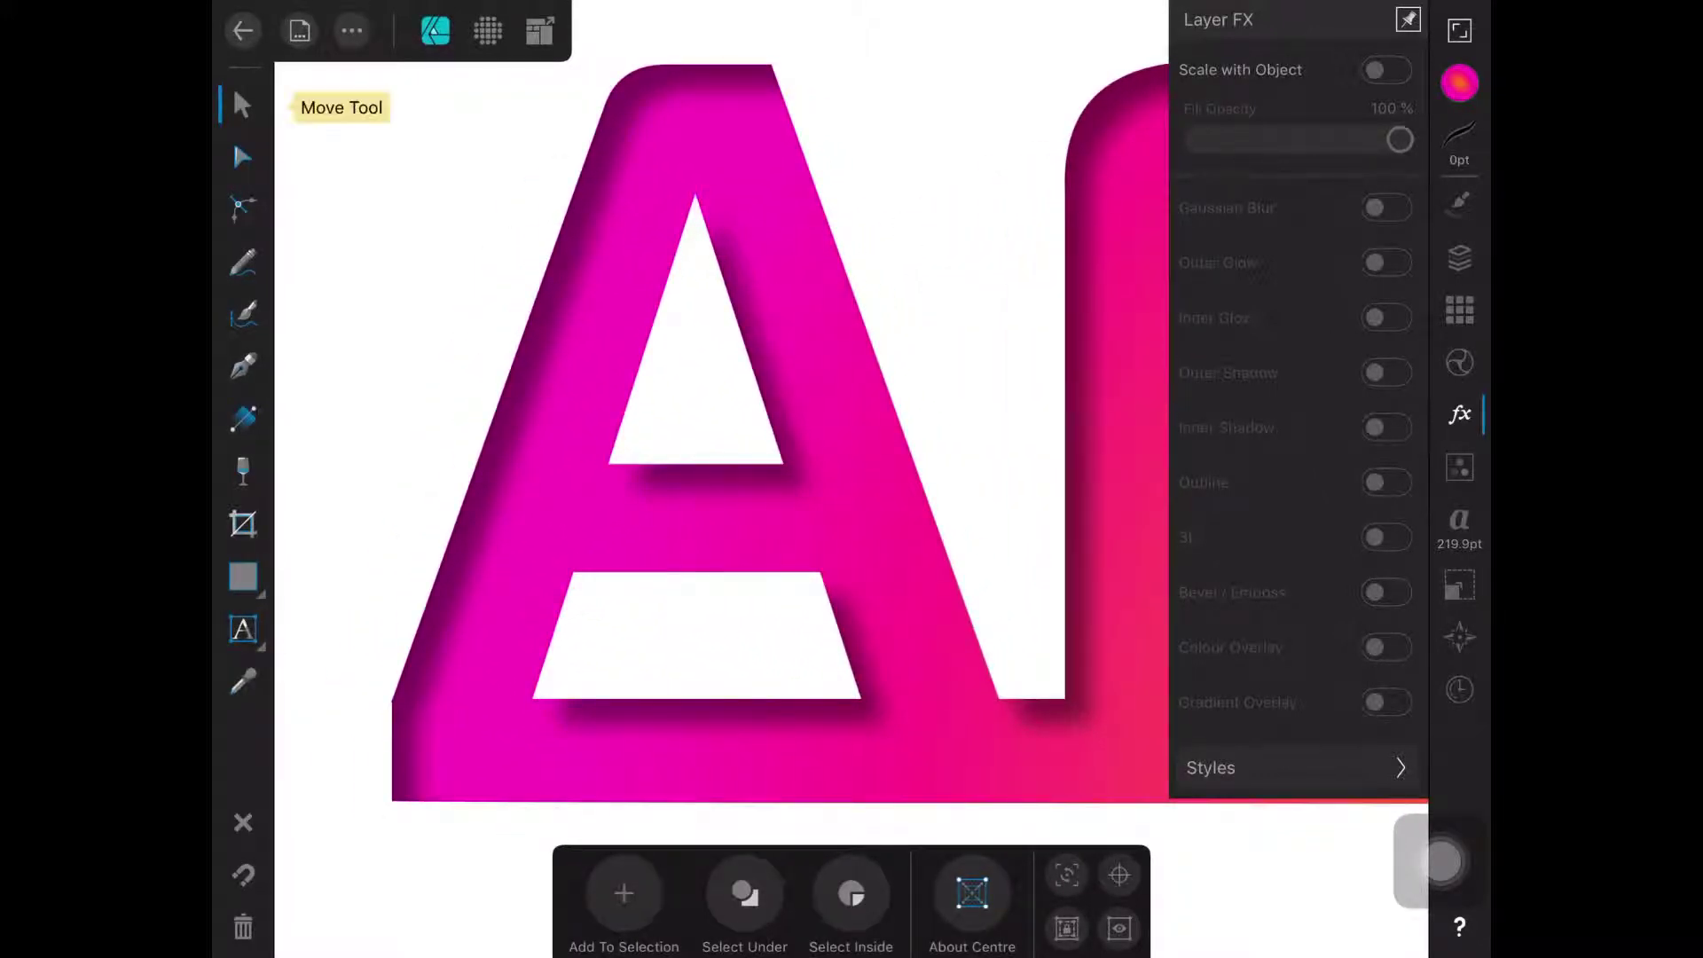
left_click(1459, 413)
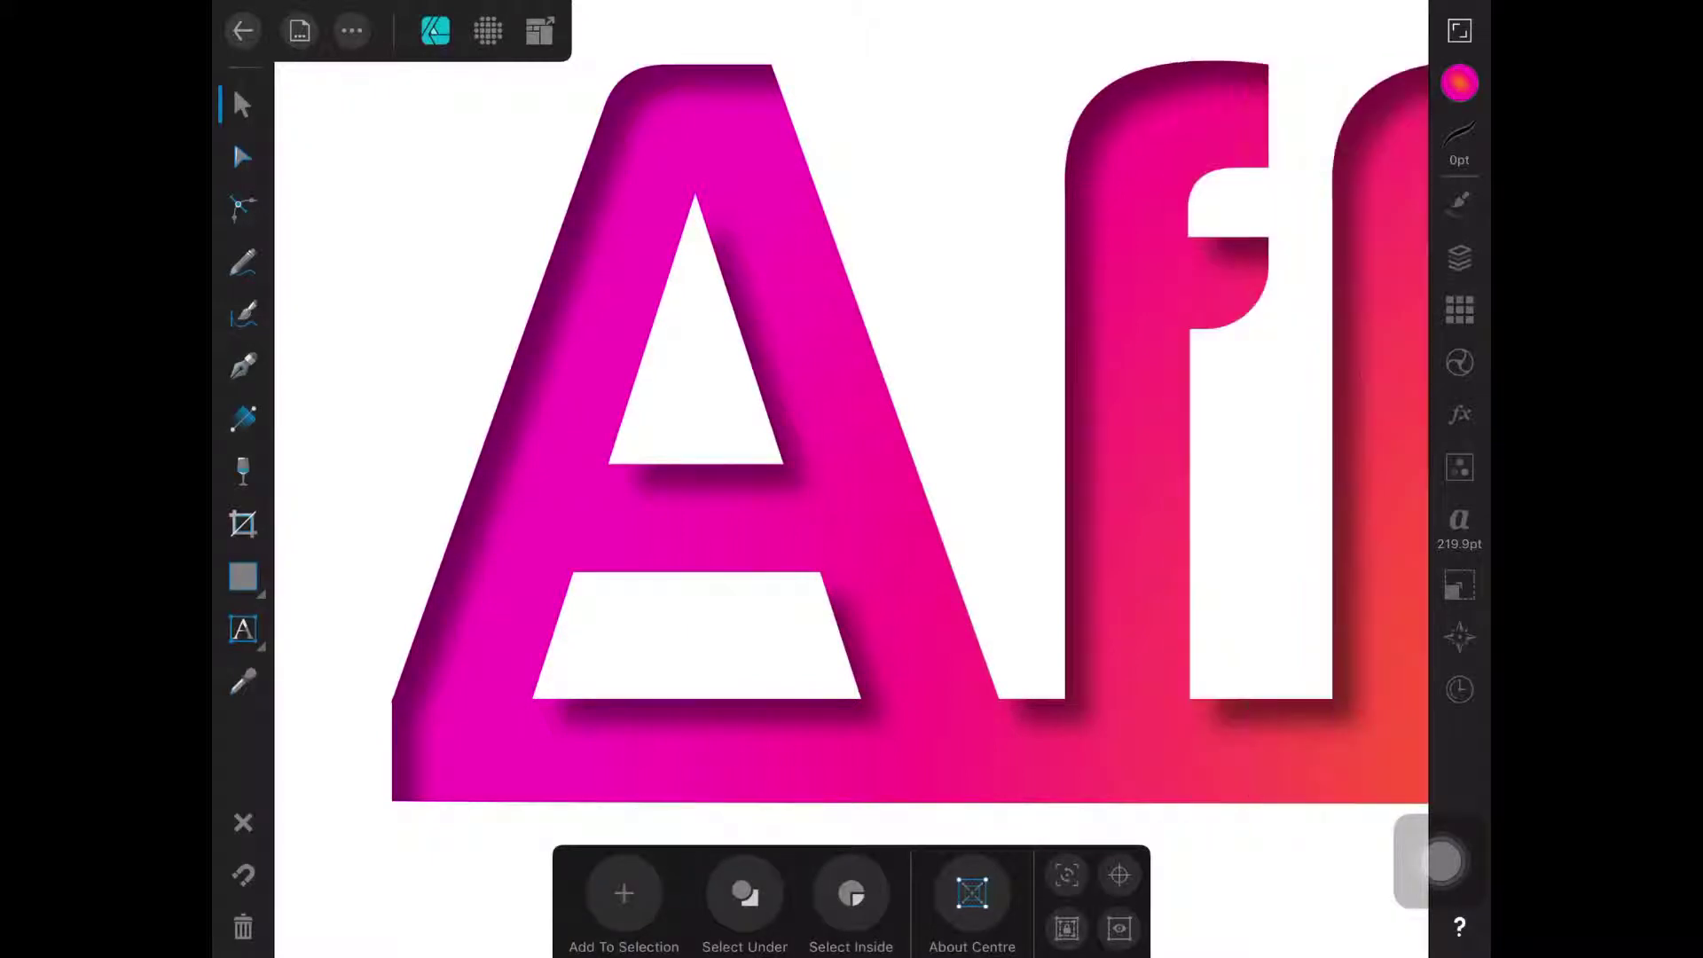
left_click(1459, 414)
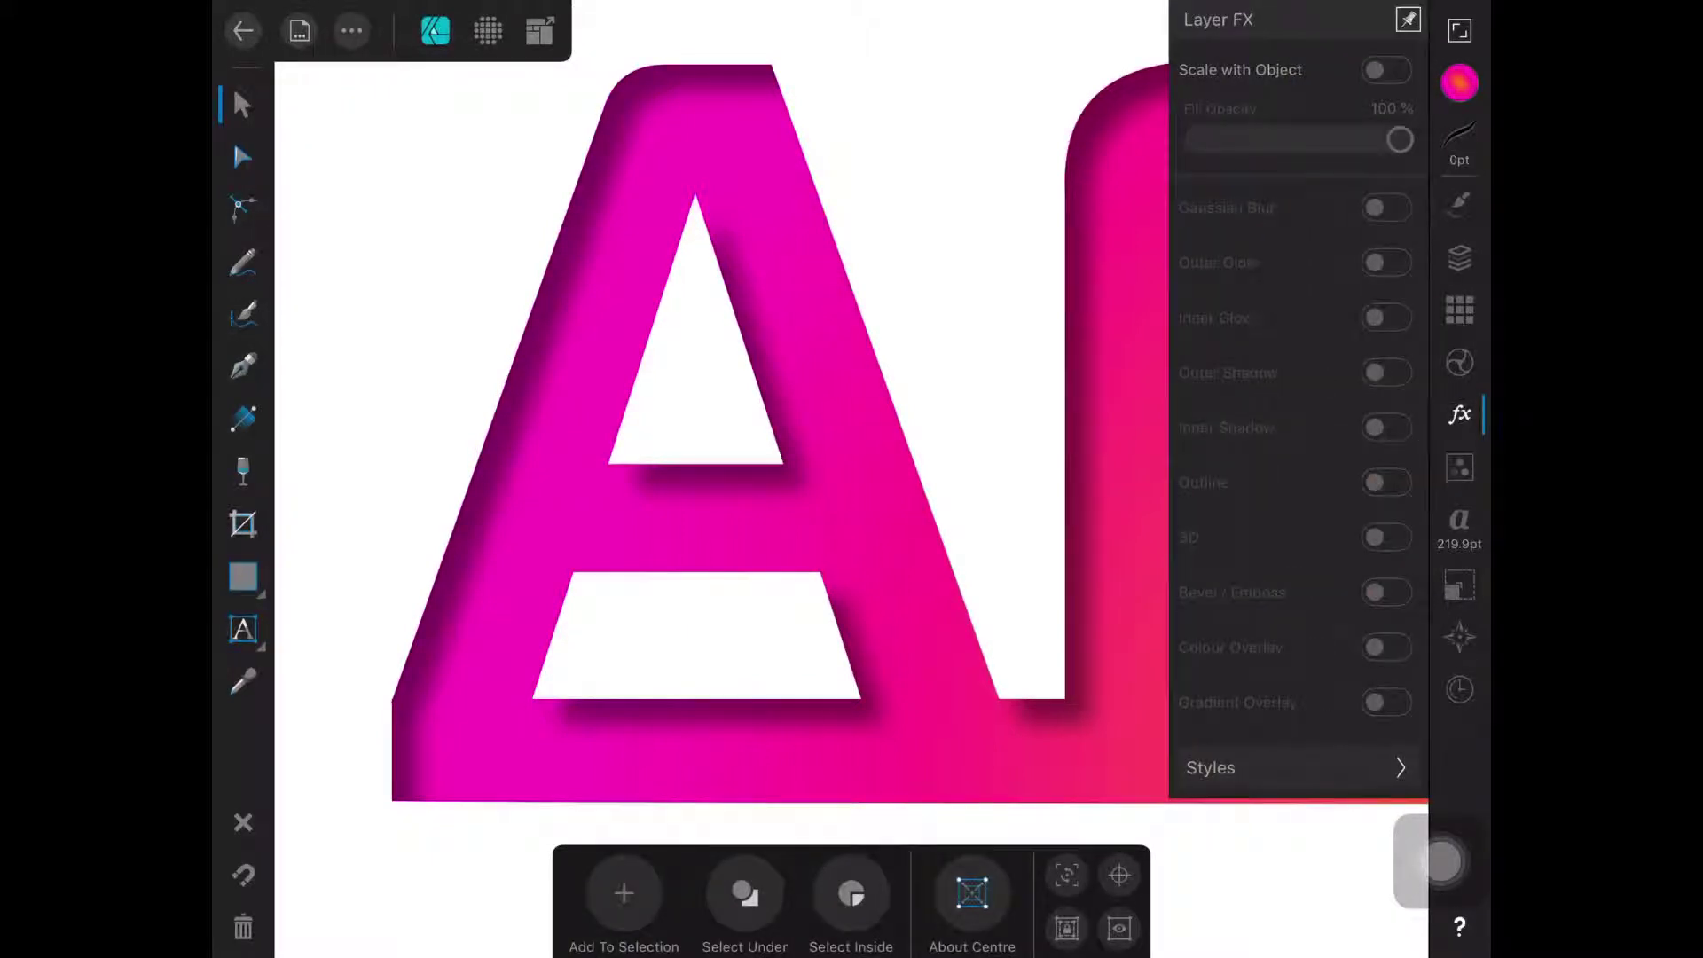
left_click(887, 533)
- Reduce the Inner Shadow radius to 6.3 px and its offset to 3.4 px
left_click(1227, 426)
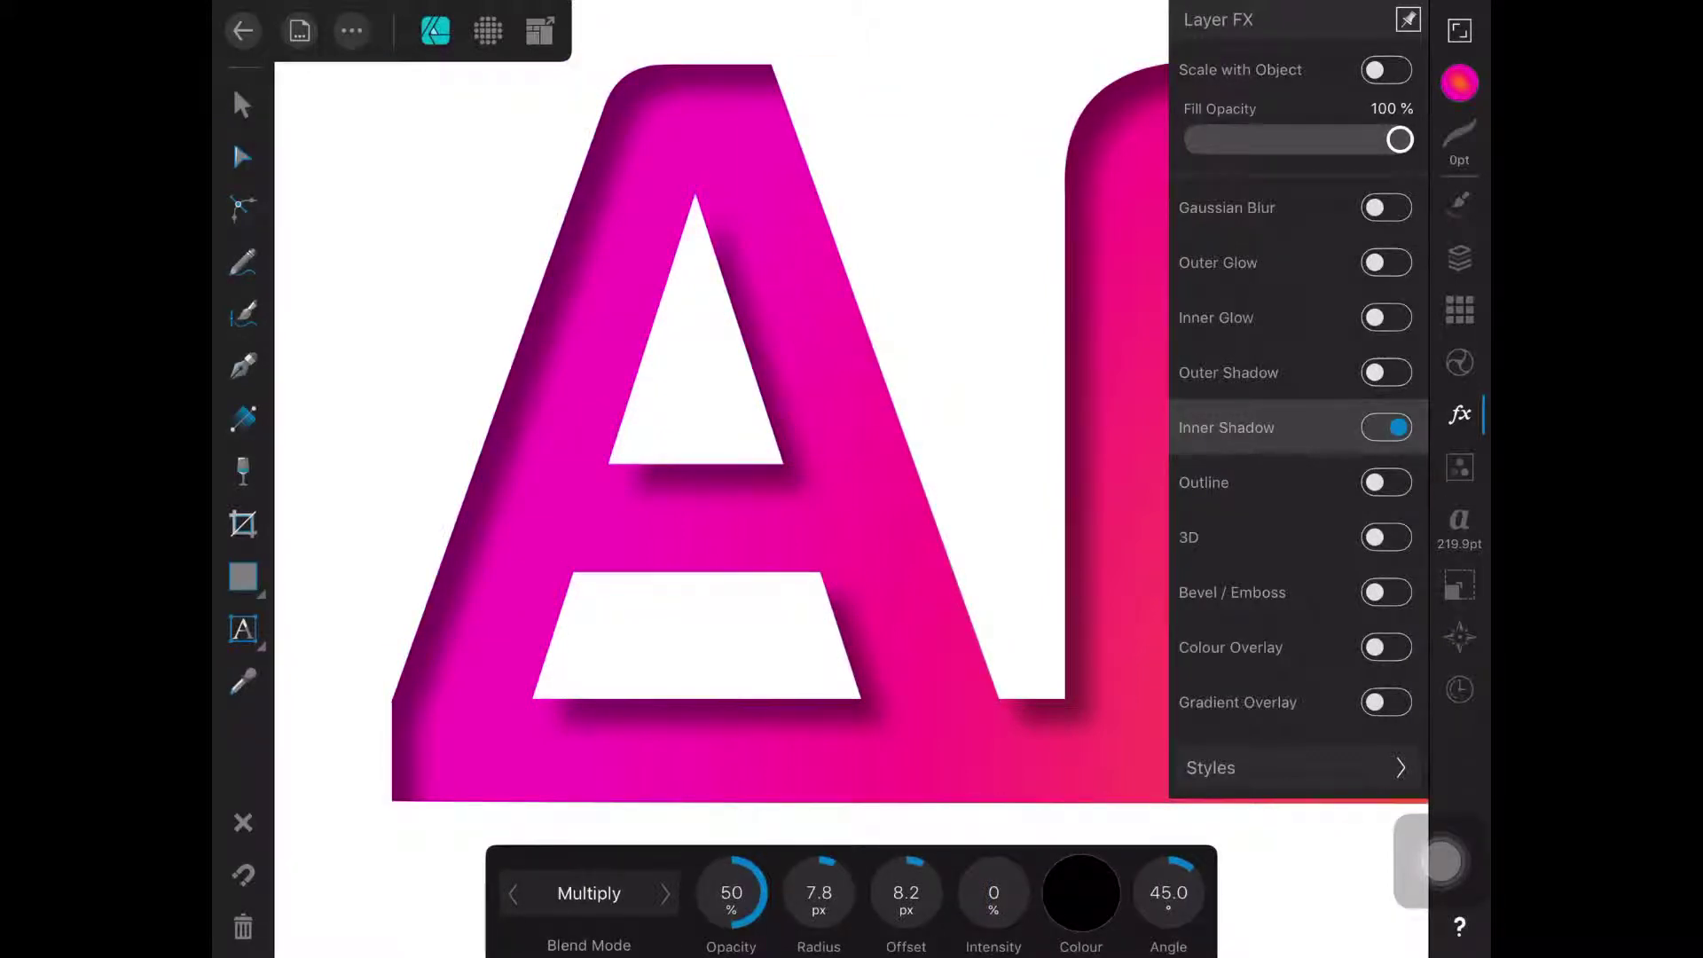
left_click_drag(818, 893, 794, 892)
mouse_move(906, 892)
left_mouse_down()
mouse_move(874, 893)
mouse_move(922, 892)
mouse_move(874, 892)
mouse_move(905, 892)
left_mouse_up()
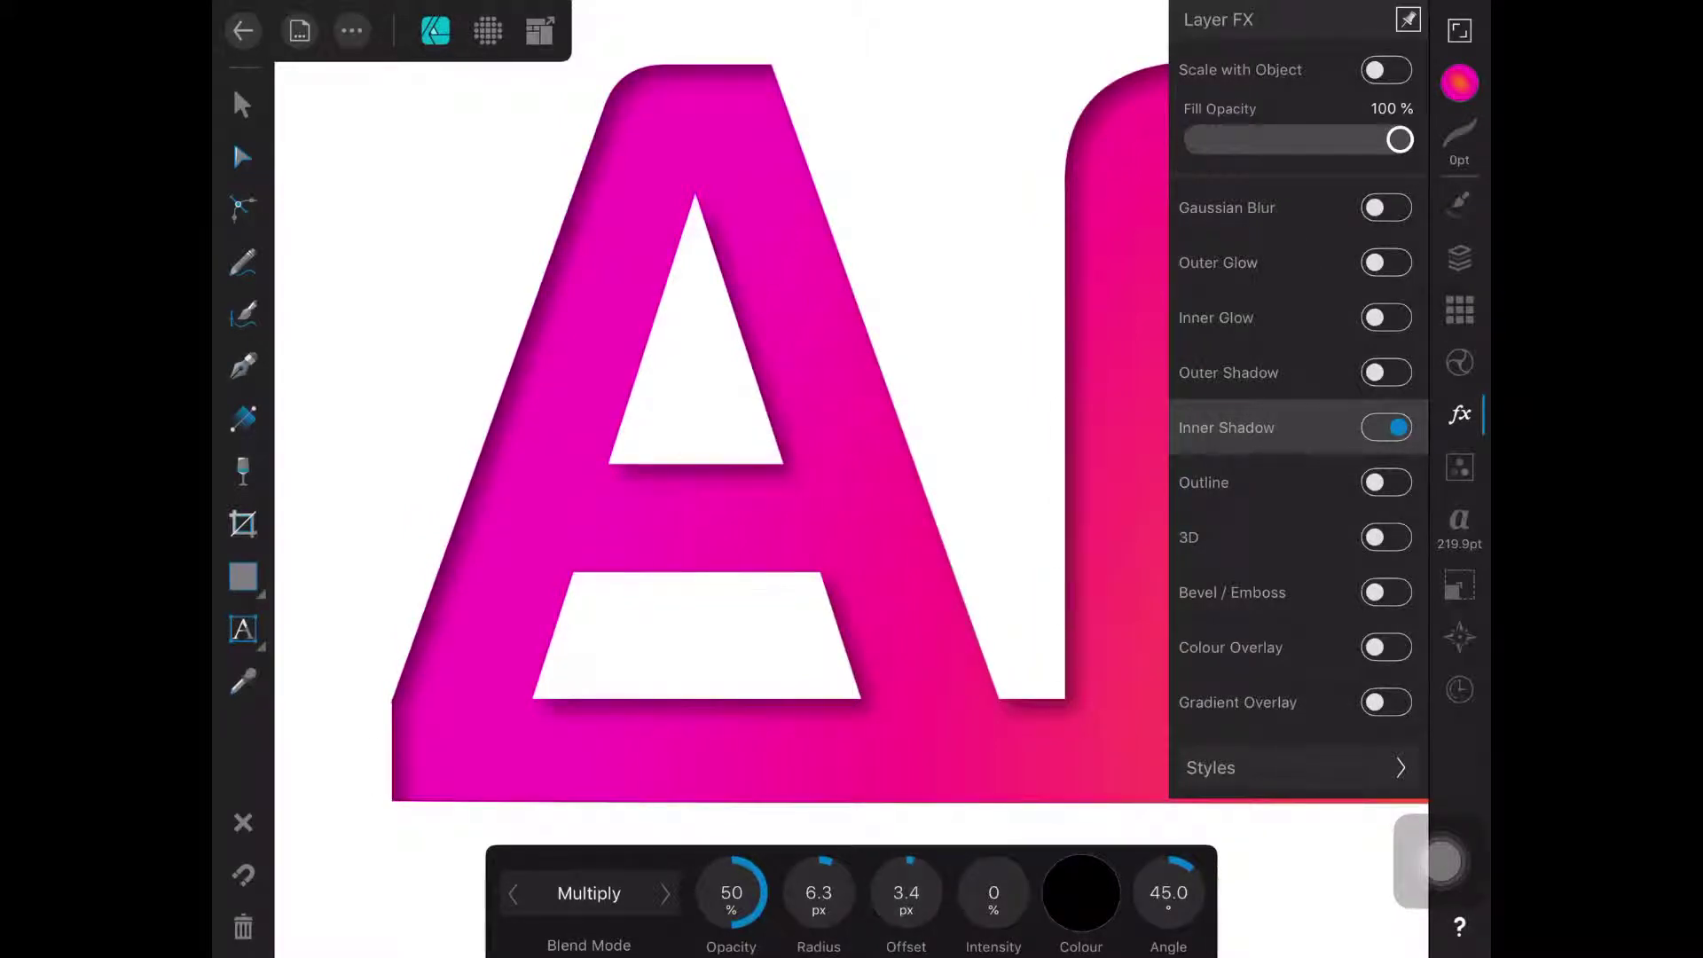
- Deselect the lettering with Ctrl+D and zoom out until the whole shadowed Affinity word shows
left_click(242, 104)
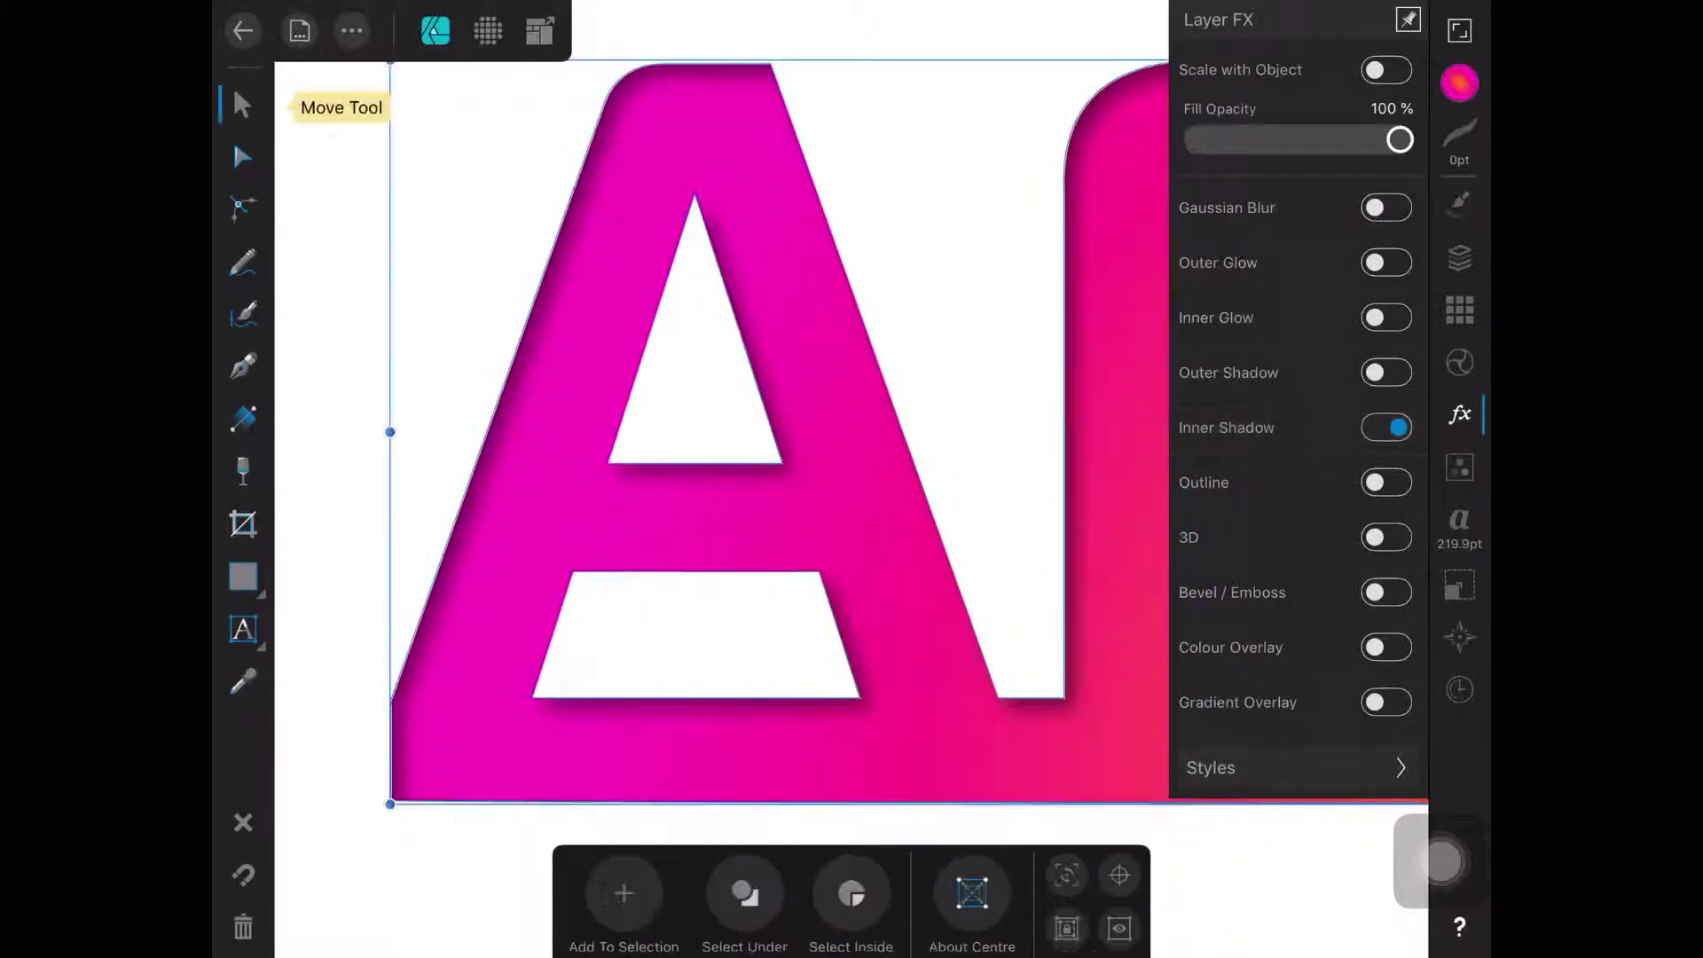
key("ctrl+d")
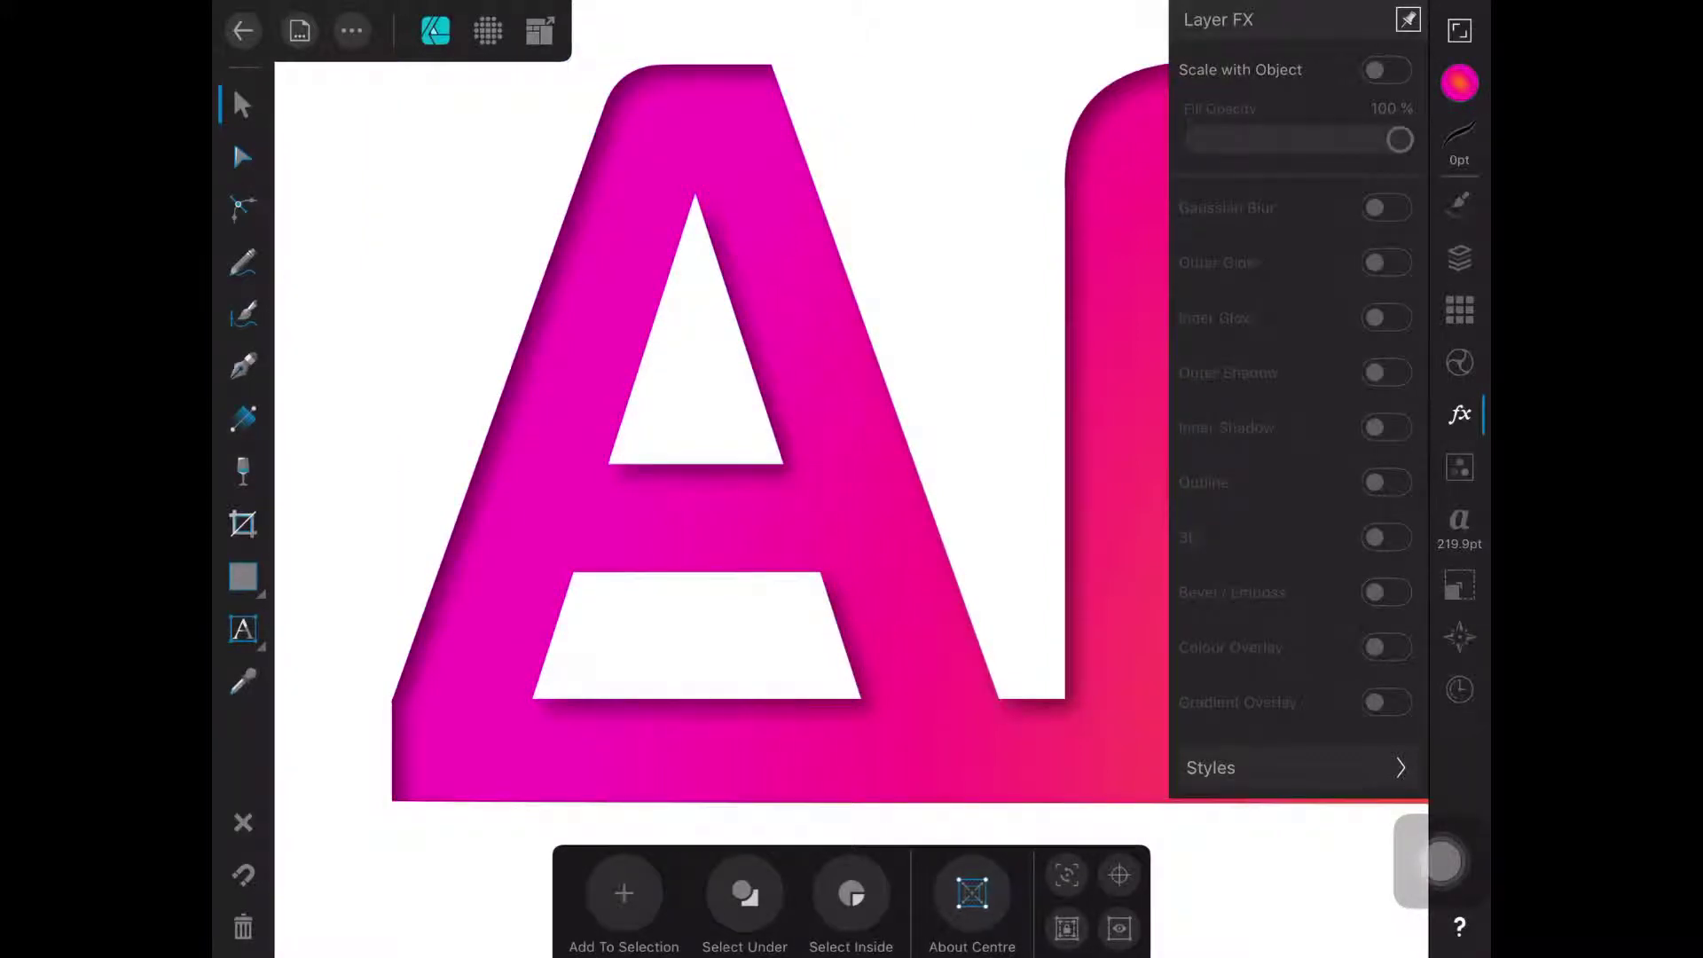
scroll(768, 435, "down", 5)
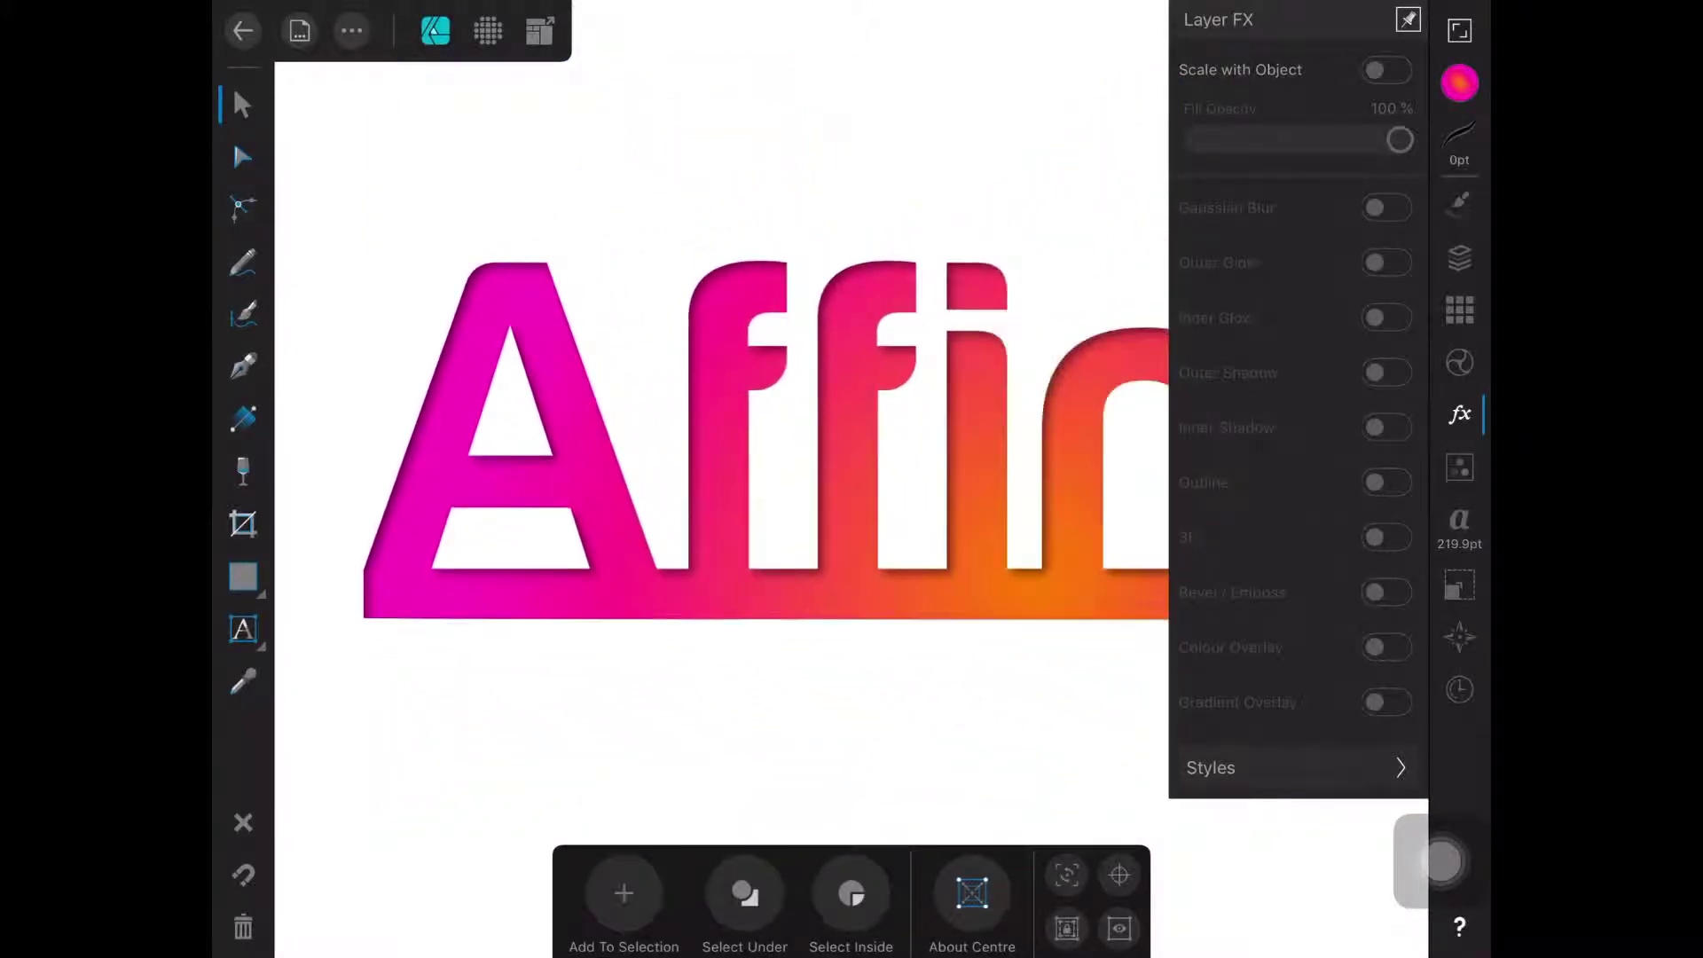
scroll(723, 452, "down", 3)
scroll(723, 452, "down", 2)
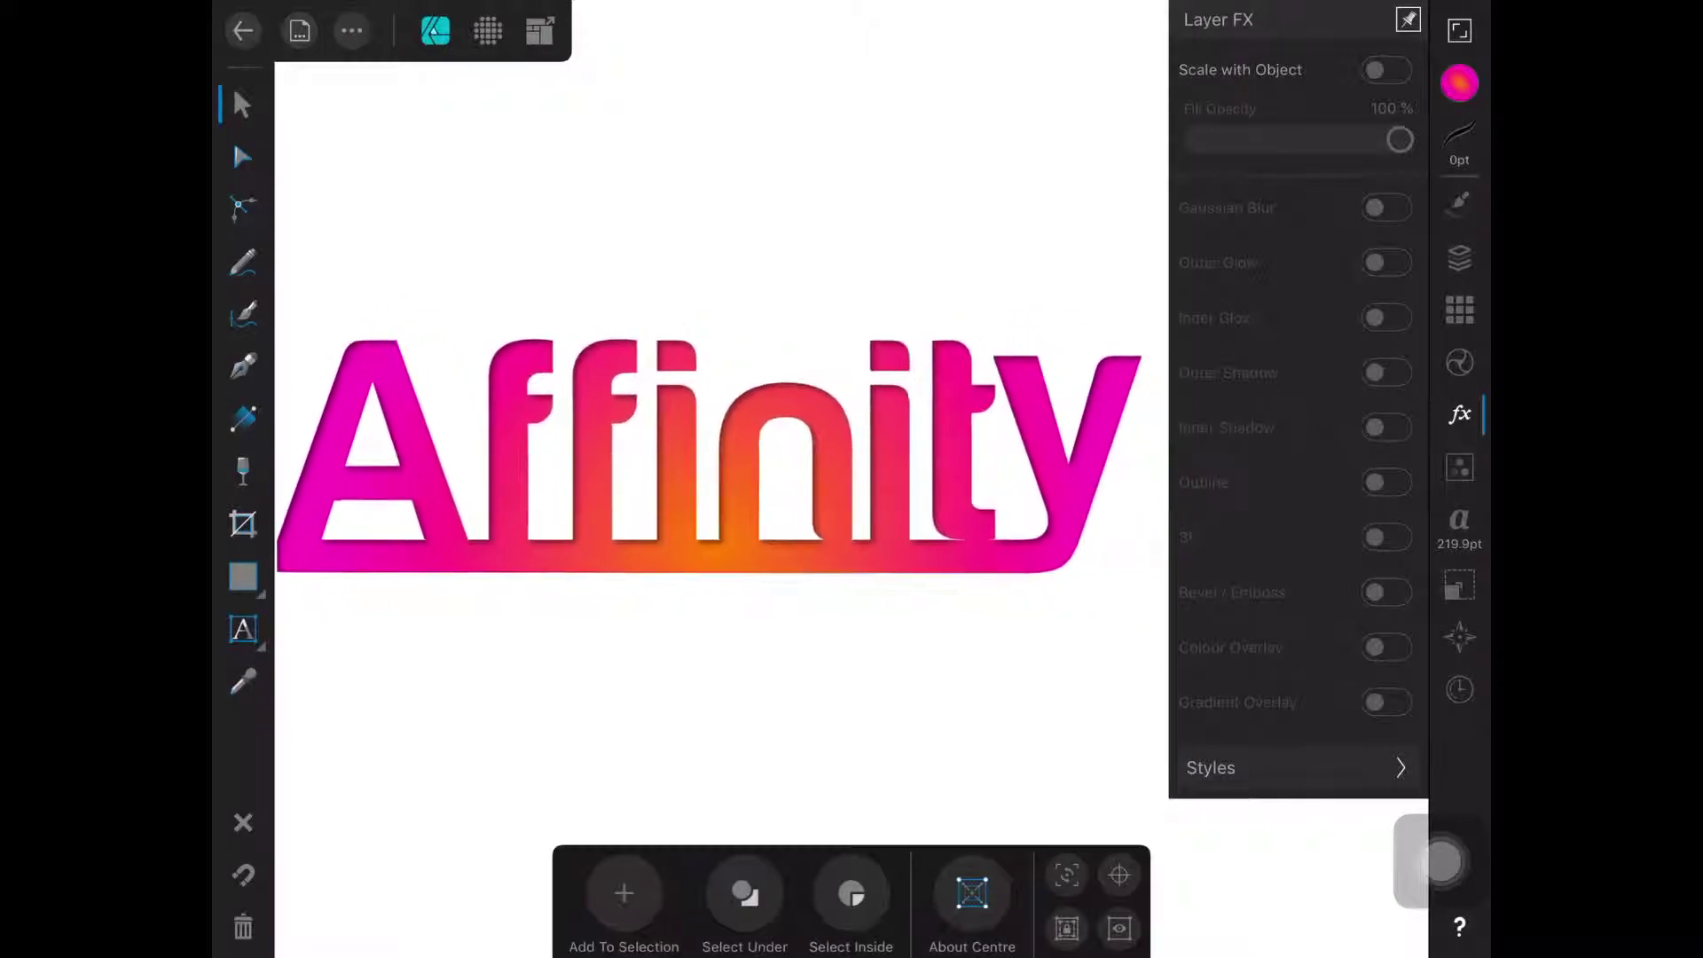
scroll(692, 453, "down", 1)
scroll(692, 452, "down", 1)
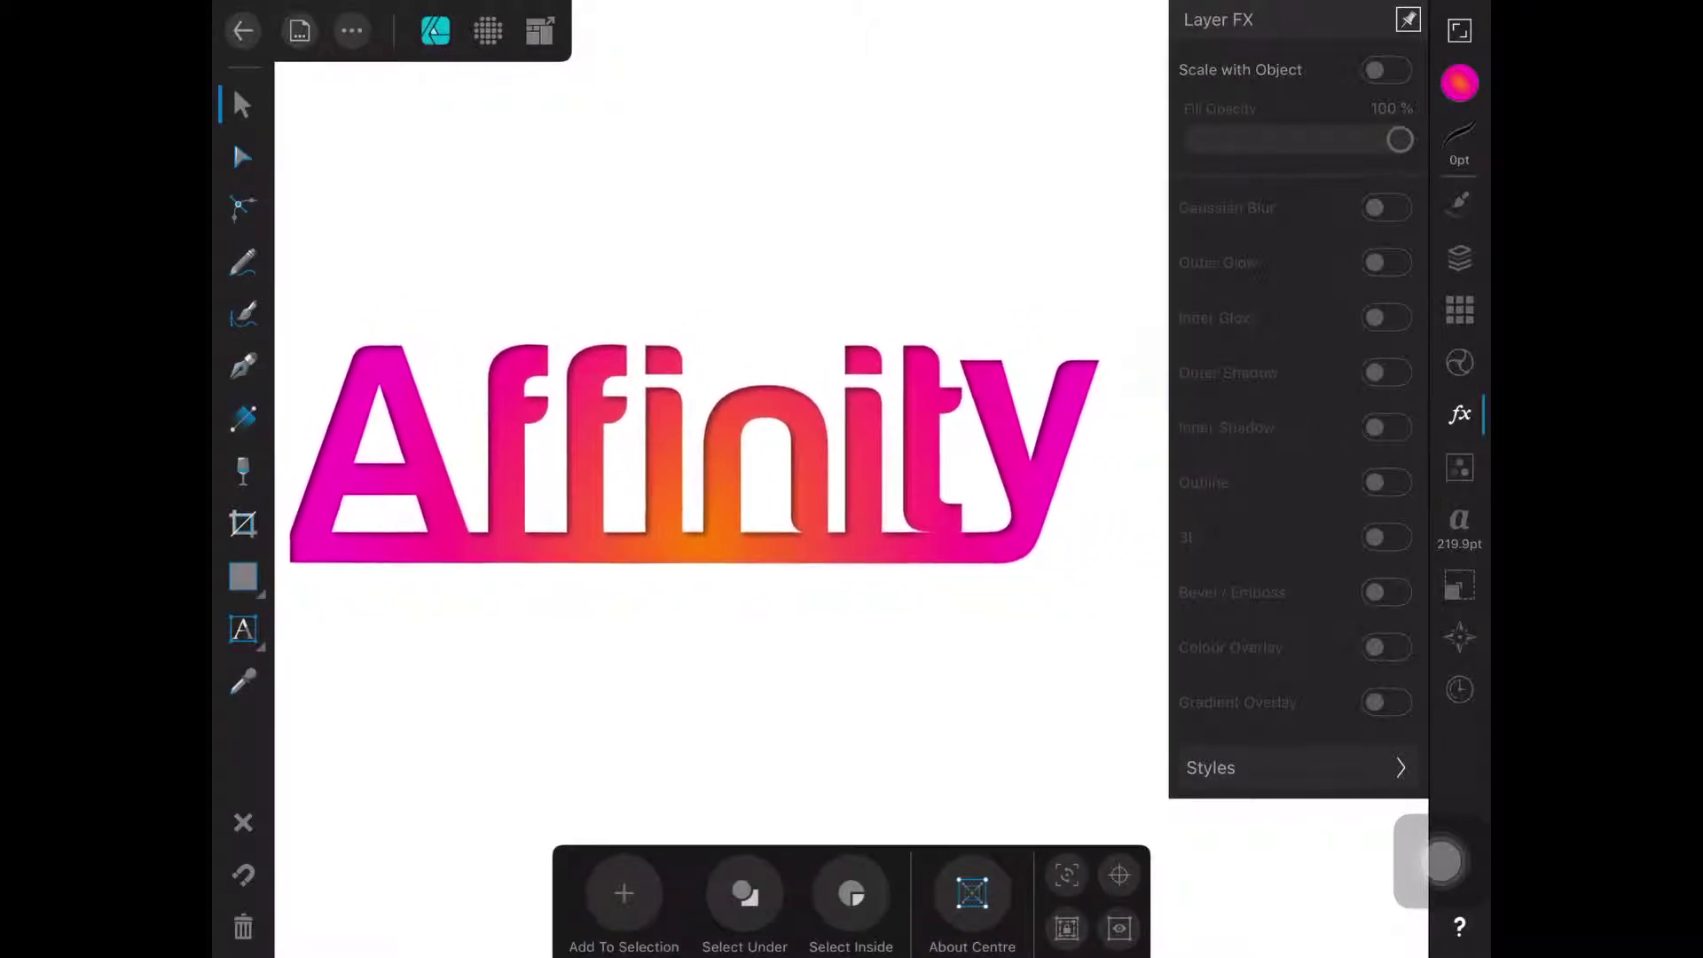